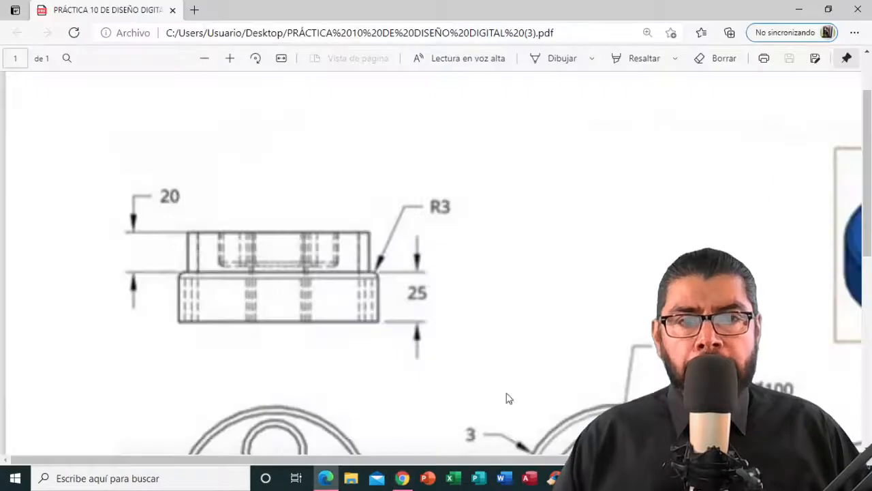
Examine the part drawing's dimensioned front, top and bottom views and the isometric pictures in the PDF
{"action": "scroll", "coordinate": [536, 350], "scroll_direction": "down", "scroll_amount": 5}
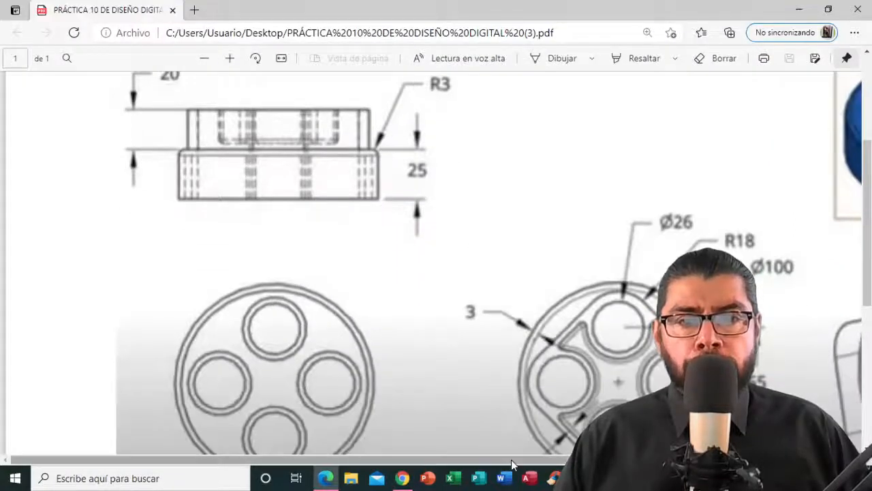
{"action": "left_click_drag", "start_coordinate": [511, 461], "coordinate": [732, 461]}
{"action": "scroll", "coordinate": [828, 351], "scroll_direction": "up", "scroll_amount": 4}
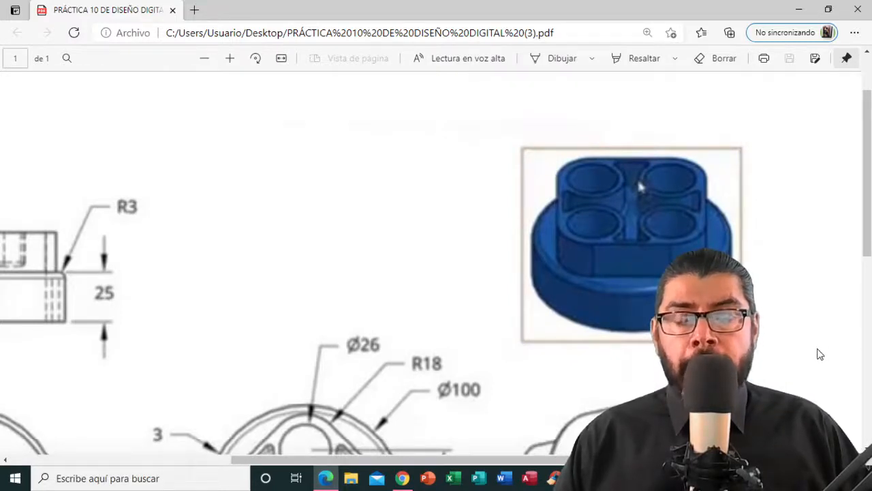
{"action": "scroll", "coordinate": [818, 354], "scroll_direction": "down", "scroll_amount": 2}
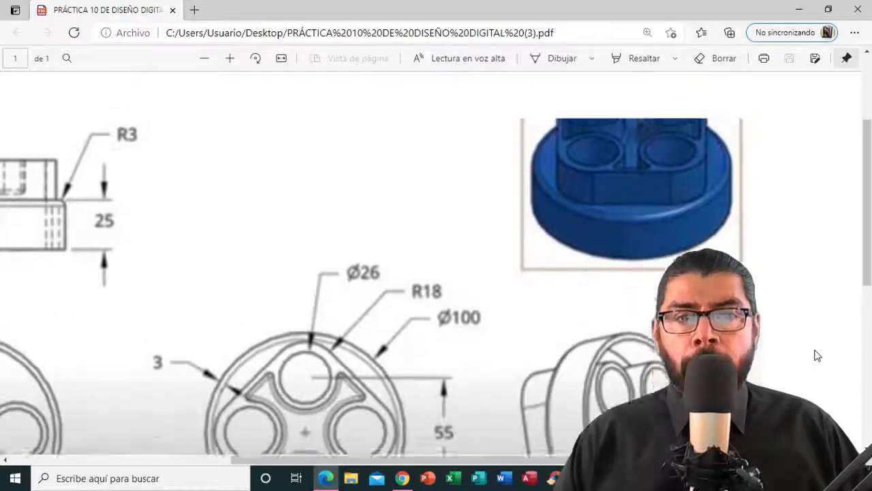
{"action": "scroll", "coordinate": [817, 355], "scroll_direction": "up", "scroll_amount": 2}
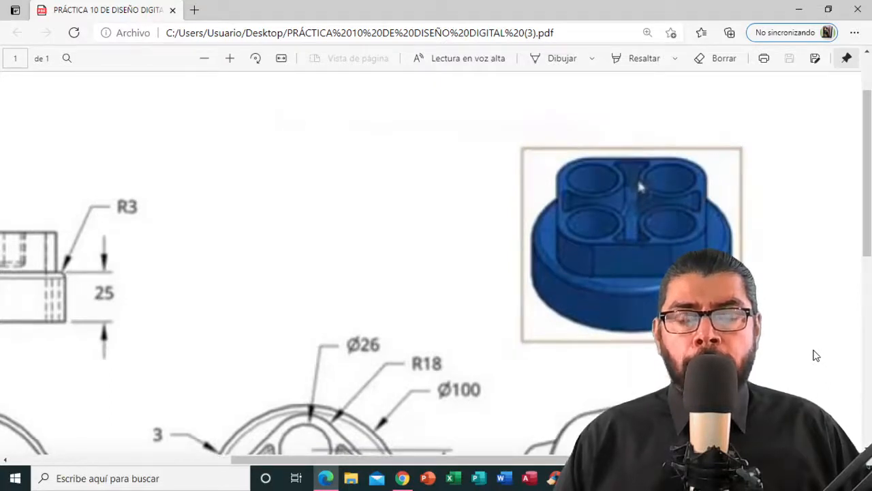
{"action": "scroll", "coordinate": [815, 355], "scroll_direction": "down", "scroll_amount": 3}
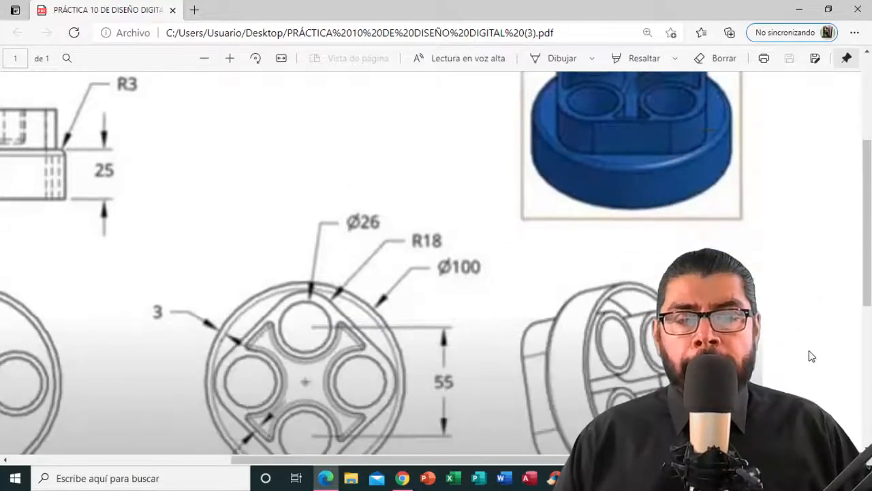
{"action": "scroll", "coordinate": [810, 355], "scroll_direction": "down", "scroll_amount": 3}
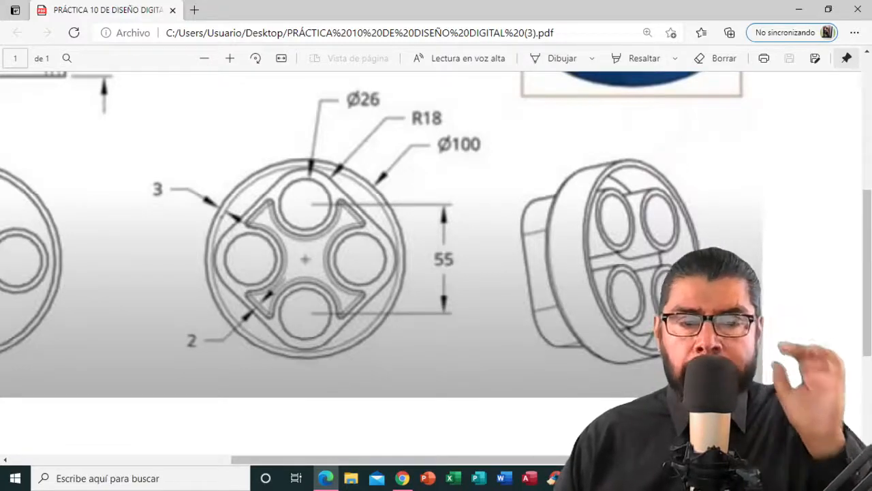
{"action": "scroll", "coordinate": [789, 359], "scroll_direction": "up", "scroll_amount": 4}
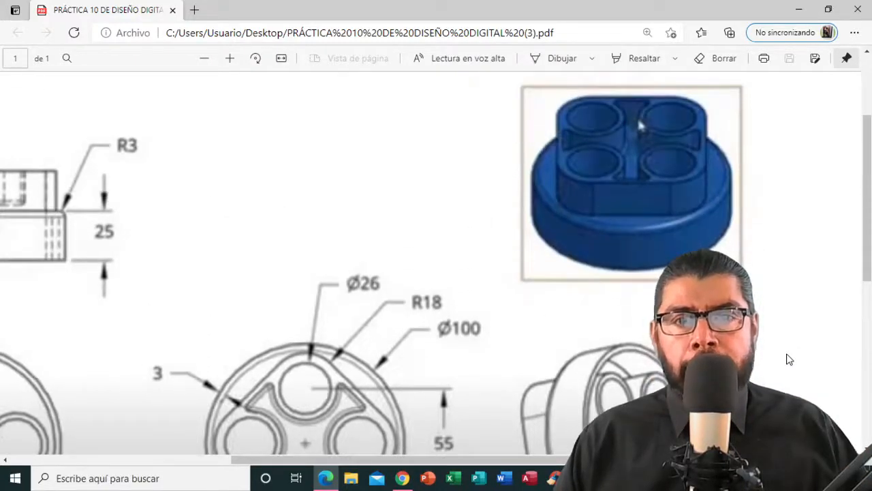
{"action": "scroll", "coordinate": [788, 359], "scroll_direction": "down", "scroll_amount": 3}
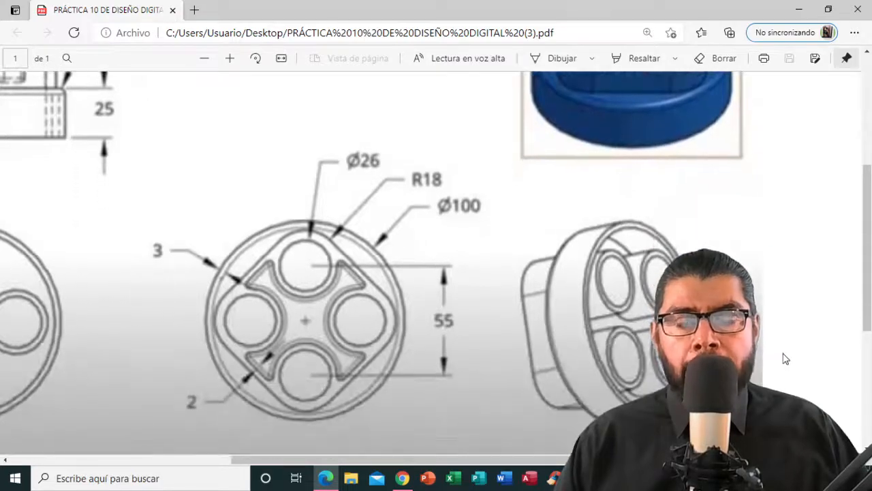
{"action": "scroll", "coordinate": [786, 360], "scroll_direction": "up", "scroll_amount": 1}
{"action": "scroll", "coordinate": [785, 359], "scroll_direction": "down", "scroll_amount": 3}
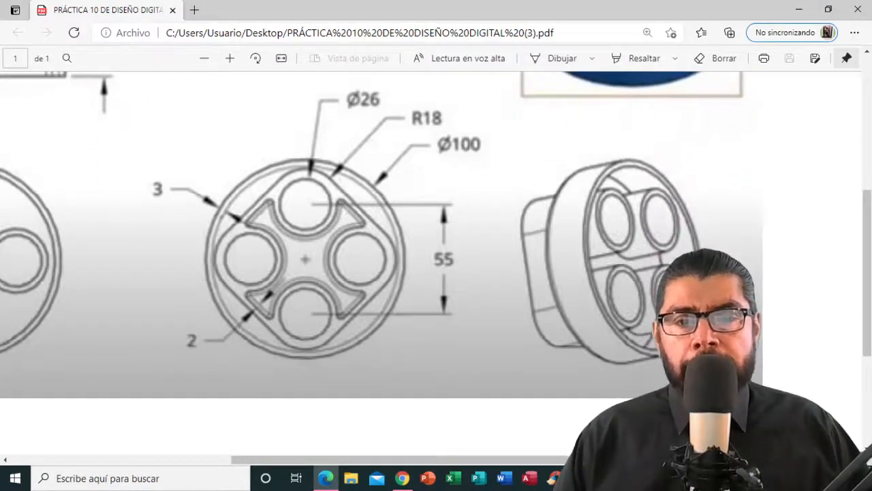
{"action": "left_click_drag", "start_coordinate": [605, 461], "coordinate": [508, 466]}
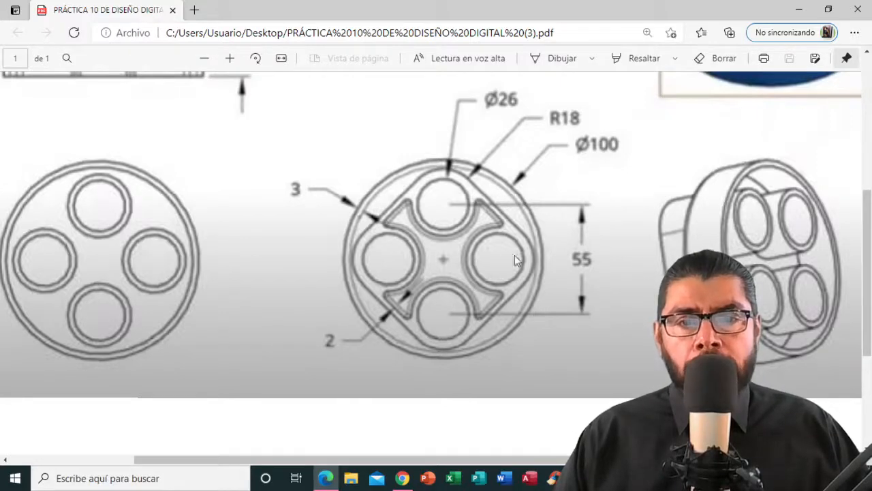
Switch to the Onshape document and check the workspace's default length, angle and mass units
{"action": "left_click", "coordinate": [402, 478]}
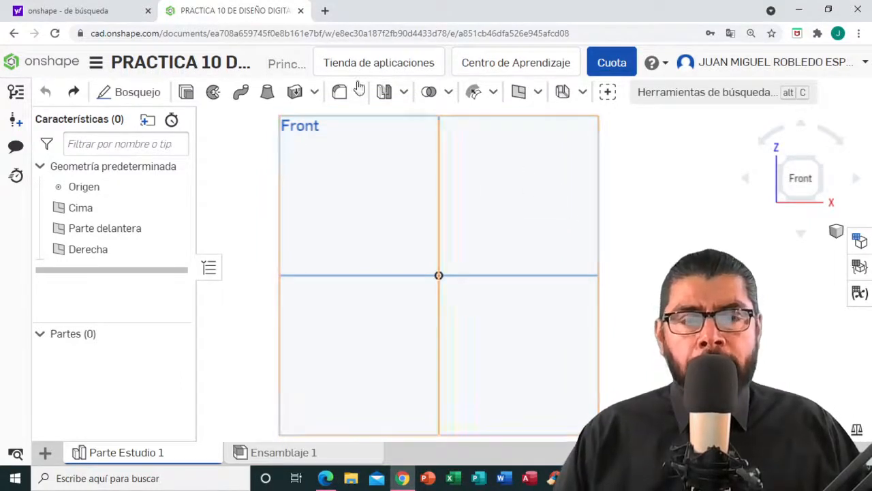
{"action": "left_click", "coordinate": [96, 65]}
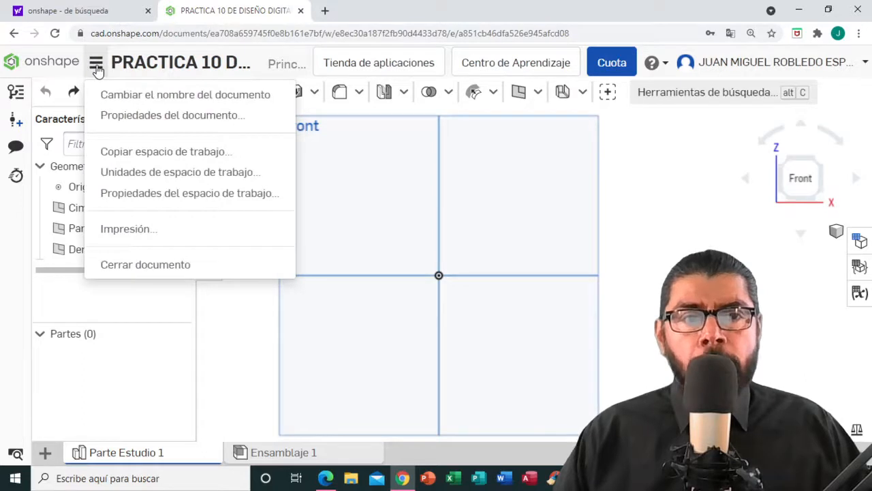
{"action": "left_click", "coordinate": [197, 176]}
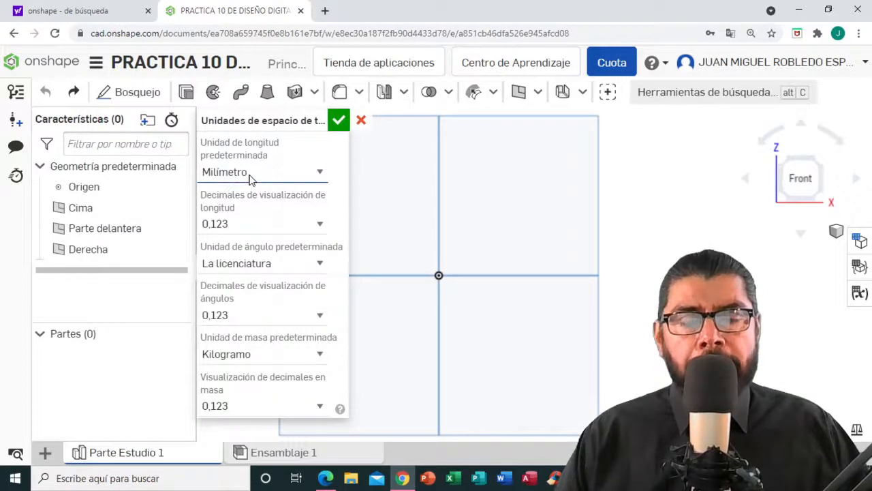
{"action": "left_click", "coordinate": [338, 121]}
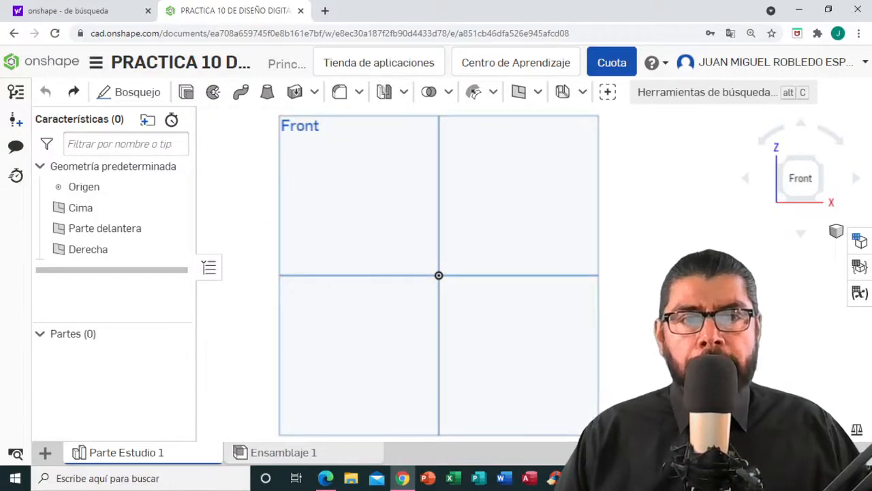
Start a sketch on the front plane and draw a centre-point circle about 102 mm in diameter at the origin
{"action": "left_click", "coordinate": [530, 204]}
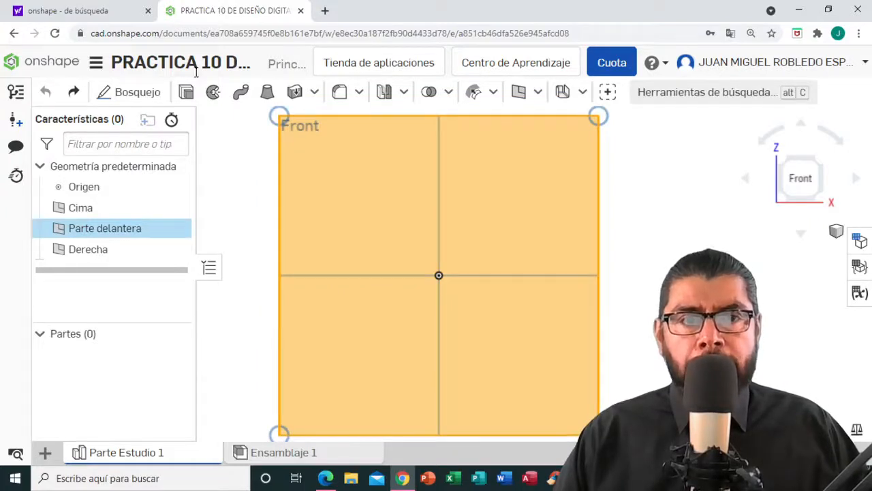
{"action": "left_click", "coordinate": [151, 99]}
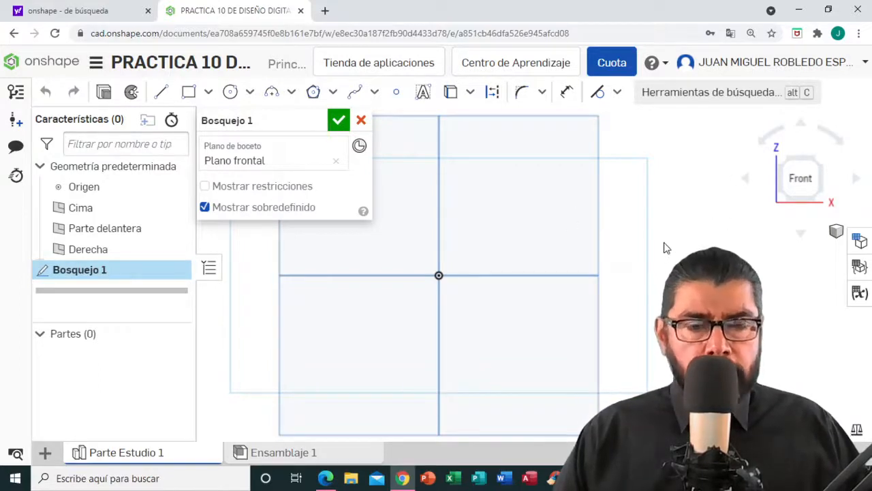
{"action": "middle_click_drag", "start_coordinate": [662, 199], "coordinate": [701, 202]}
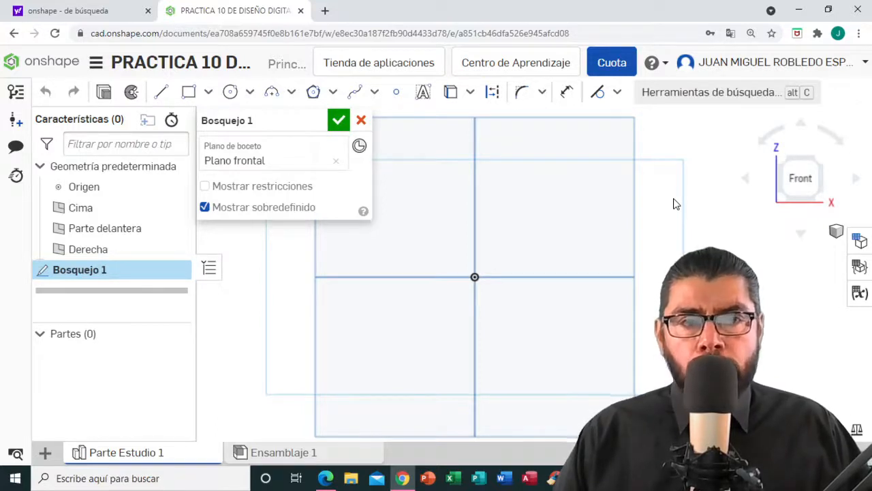
{"action": "left_click", "coordinate": [249, 93]}
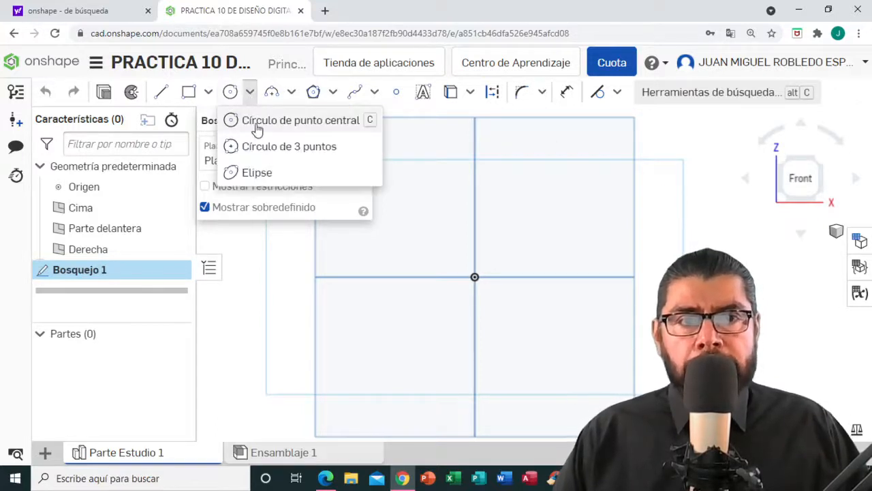
{"action": "left_click", "coordinate": [256, 128]}
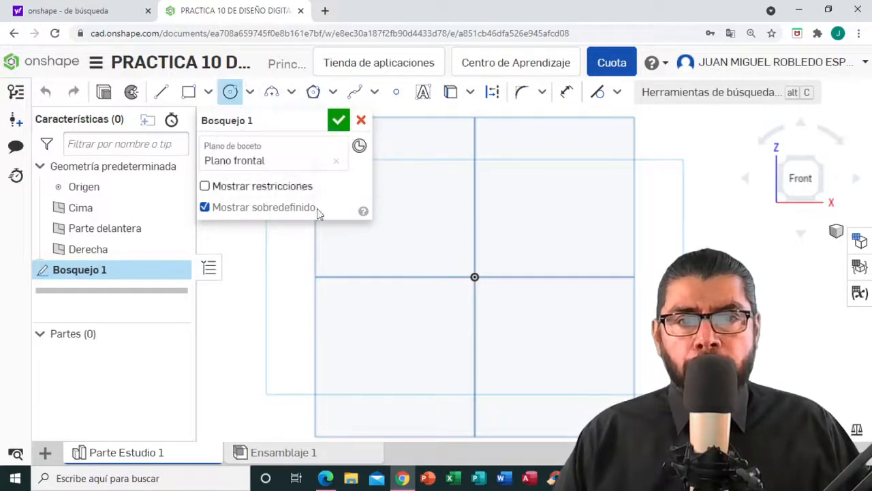
{"action": "left_click", "coordinate": [475, 276]}
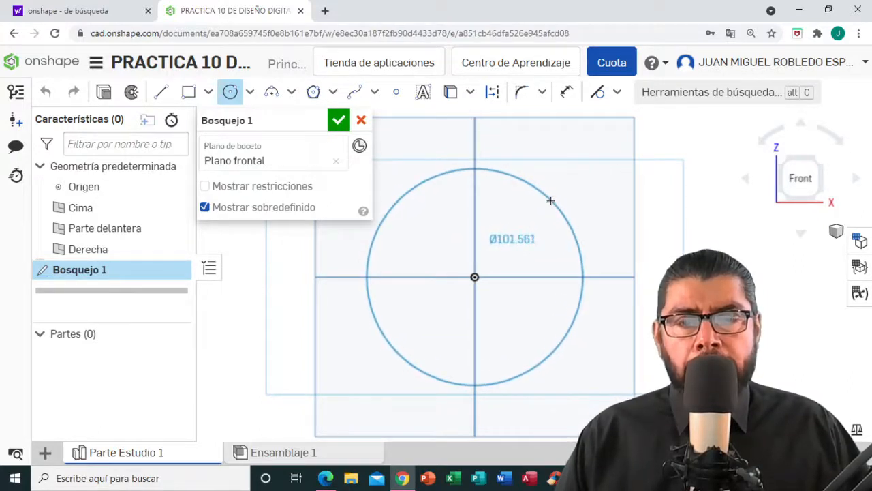
{"action": "left_click", "coordinate": [549, 201]}
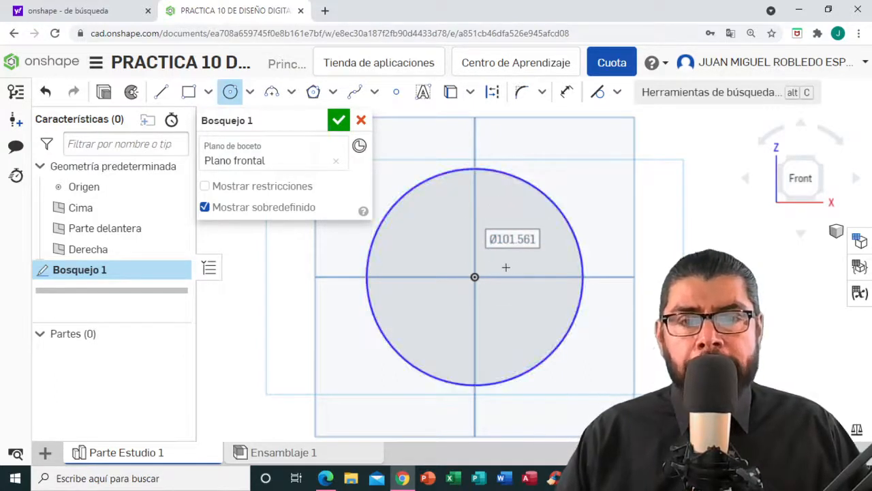
Dimension the circle's diameter and set it to 100 mm
{"action": "left_click", "coordinate": [570, 94]}
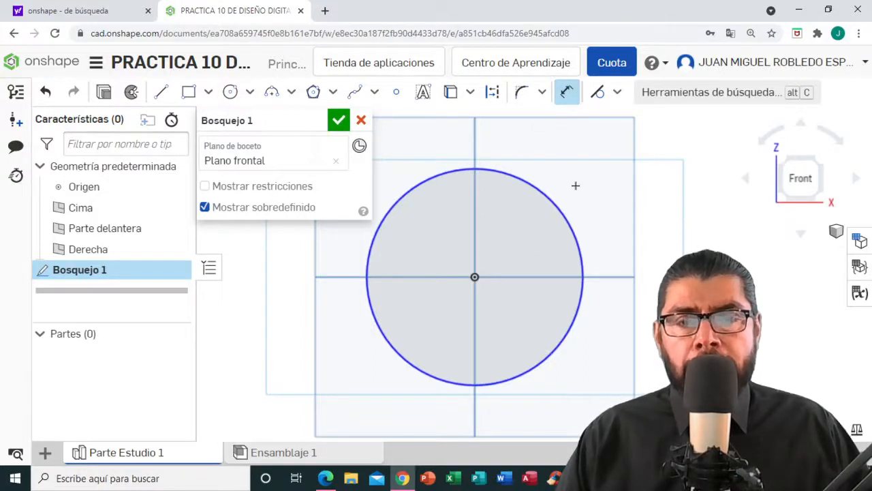
{"action": "left_click", "coordinate": [542, 190]}
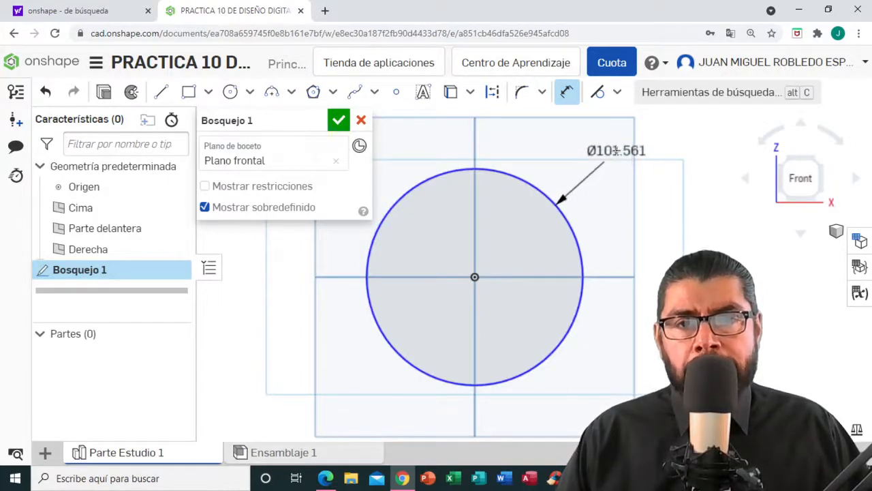
{"action": "left_click", "coordinate": [614, 142]}
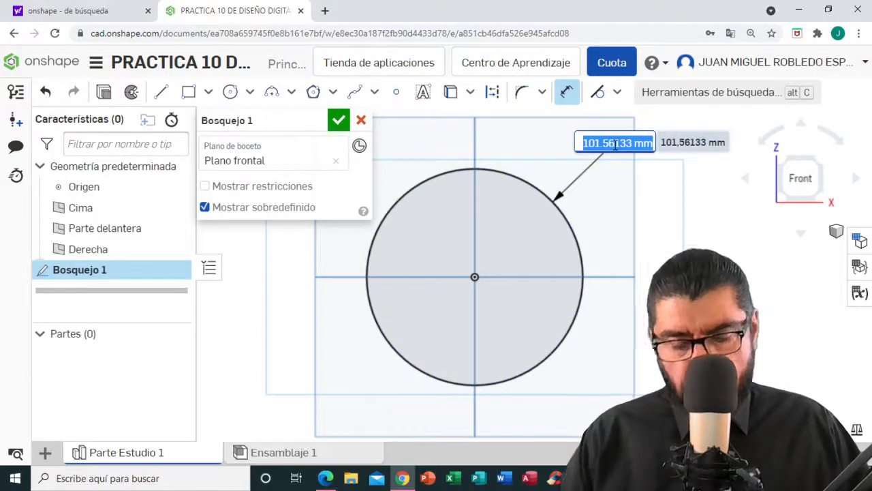
{"action": "key", "text": "BackSpace"}
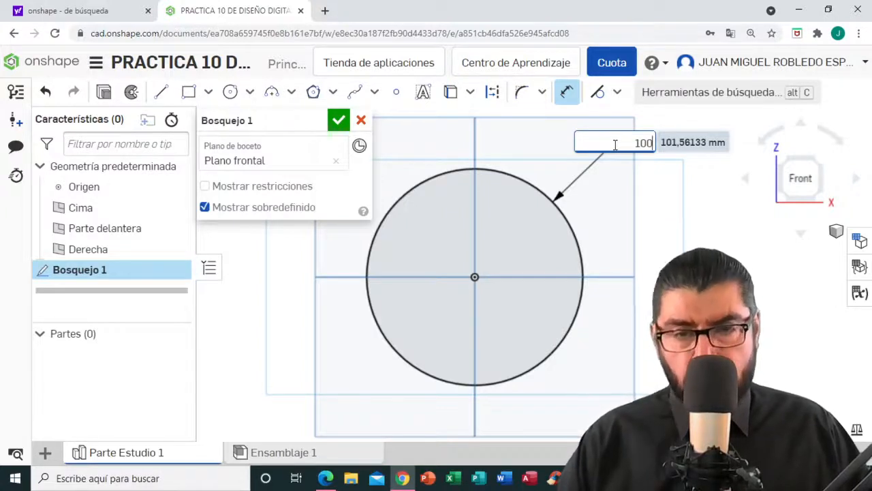
{"action": "type", "text": "100"}
{"action": "key", "text": "Return"}
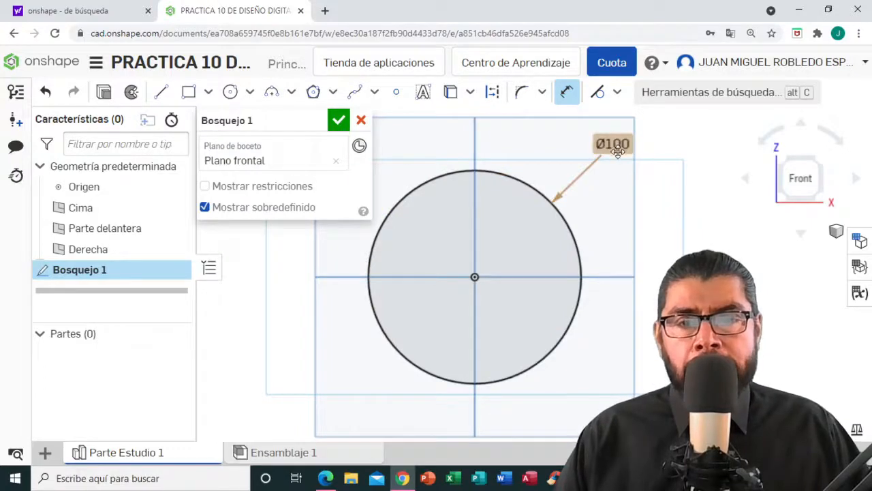
Check the hole spacing in the PDF drawing, then sketch a construction circle about 56 mm in diameter centred on the origin in Onshape
{"action": "left_click", "coordinate": [330, 476]}
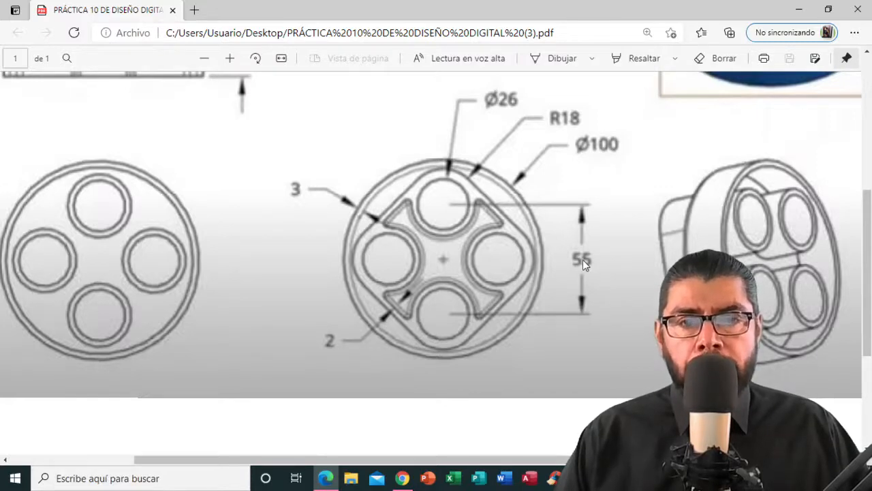
{"action": "left_click", "coordinate": [402, 478]}
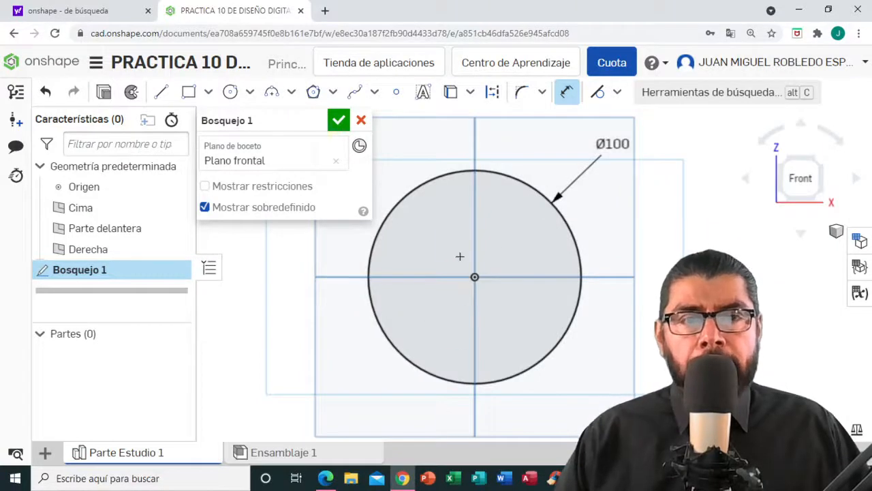
{"action": "left_click", "coordinate": [250, 93]}
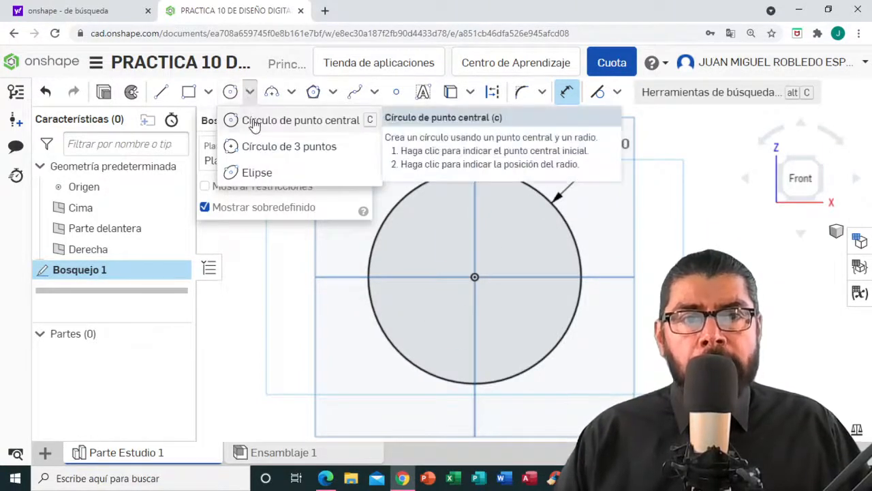
{"action": "left_click", "coordinate": [272, 121]}
{"action": "left_click", "coordinate": [492, 95]}
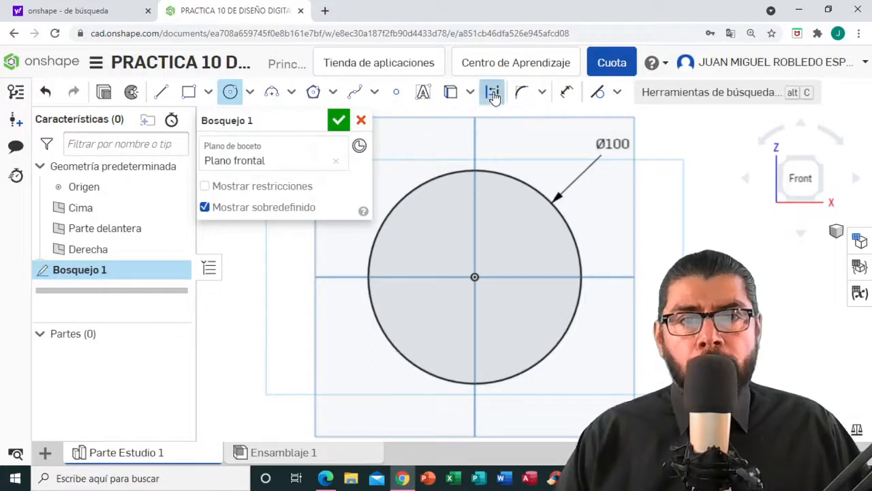
{"action": "left_click", "coordinate": [475, 277]}
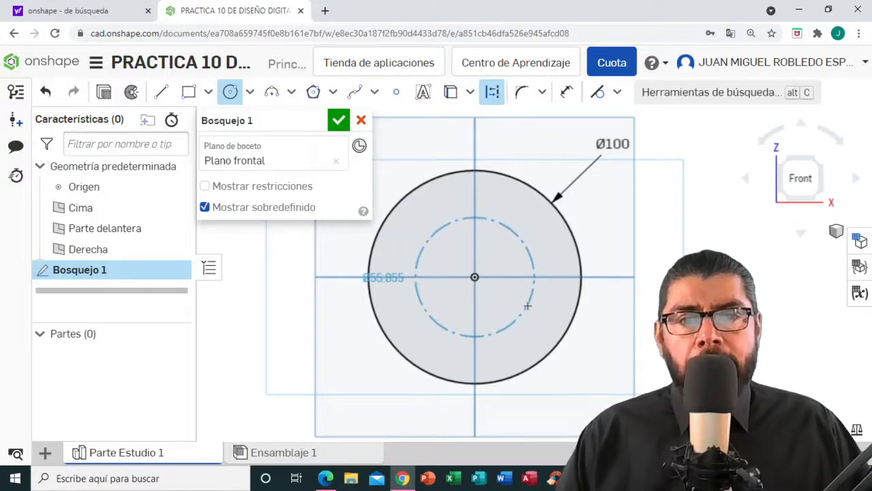
{"action": "left_click", "coordinate": [527, 306]}
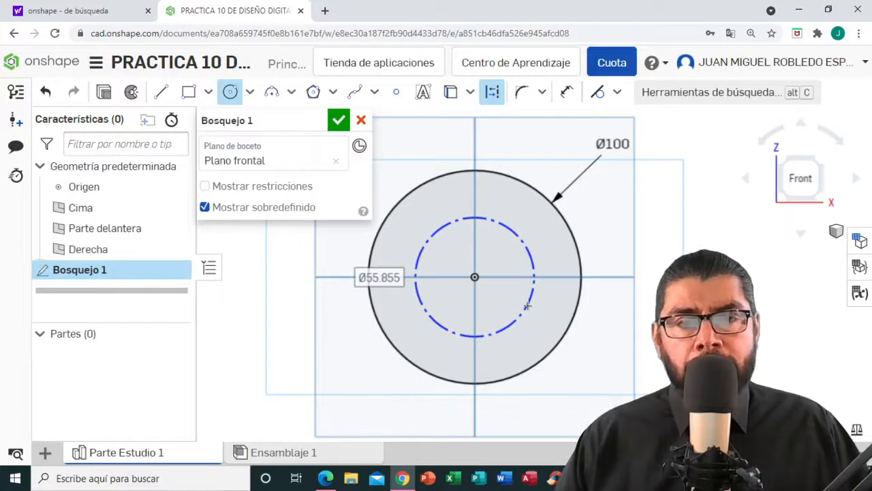
Dimension the construction circle's diameter and set it to 55 mm
{"action": "left_click", "coordinate": [568, 94]}
{"action": "left_click", "coordinate": [511, 231]}
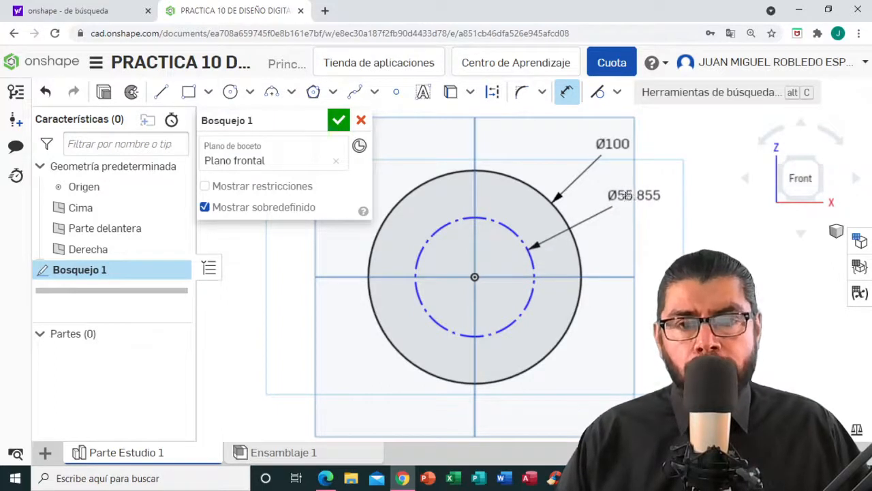
{"action": "left_click", "coordinate": [632, 195]}
{"action": "key", "text": "BackSpace"}
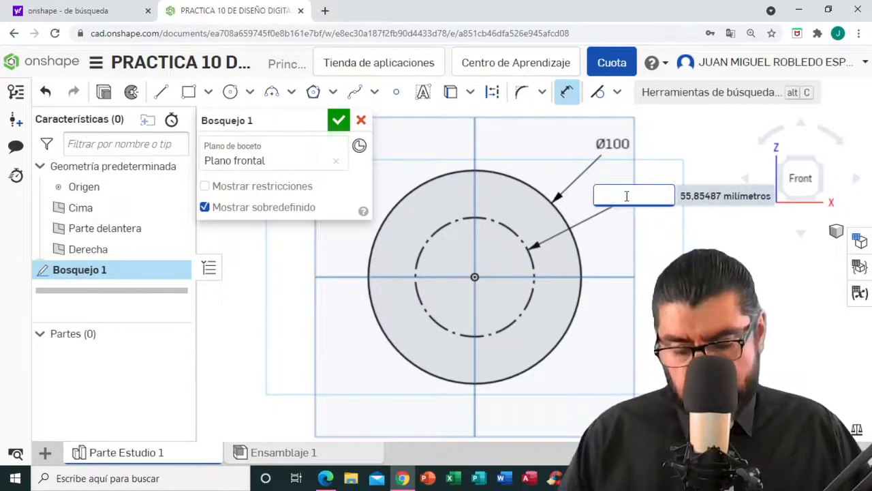
{"action": "type", "text": "55"}
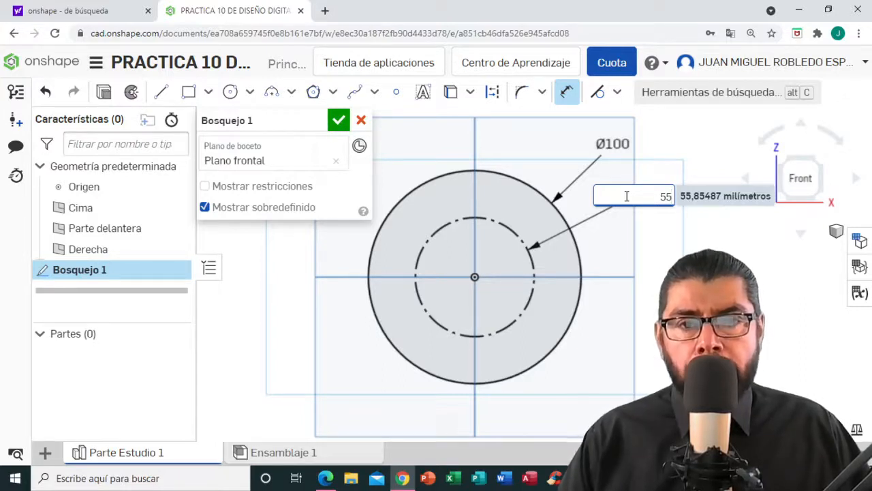
{"action": "key", "text": "Return"}
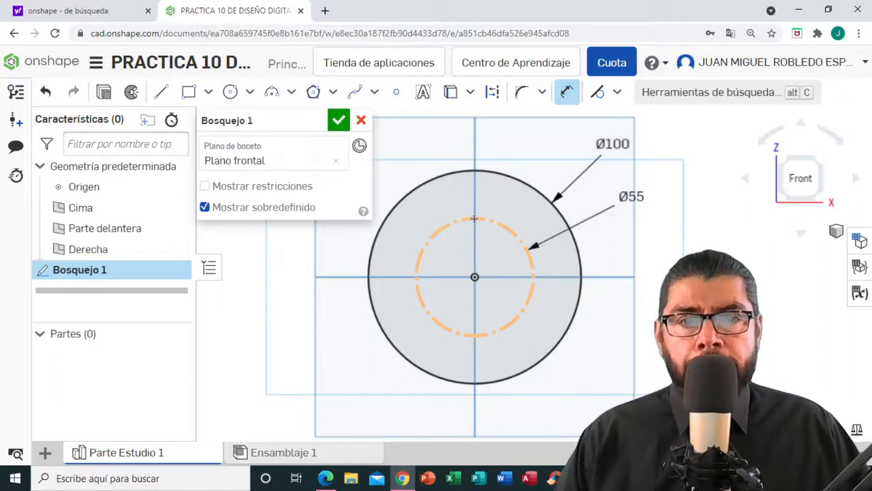
Sketch a centre-point circle about 29 mm in diameter, centred on the top quadrant of the construction circle
{"action": "left_click", "coordinate": [249, 92]}
{"action": "left_click", "coordinate": [249, 127]}
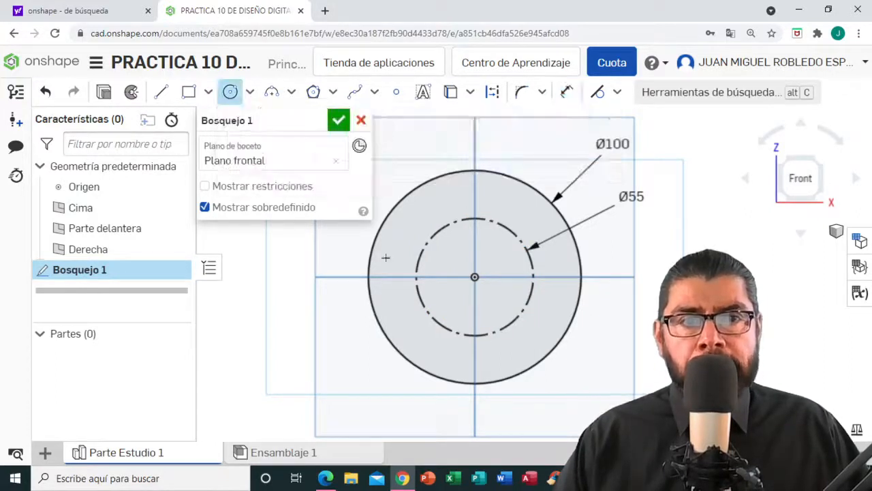
{"action": "left_click", "coordinate": [475, 218]}
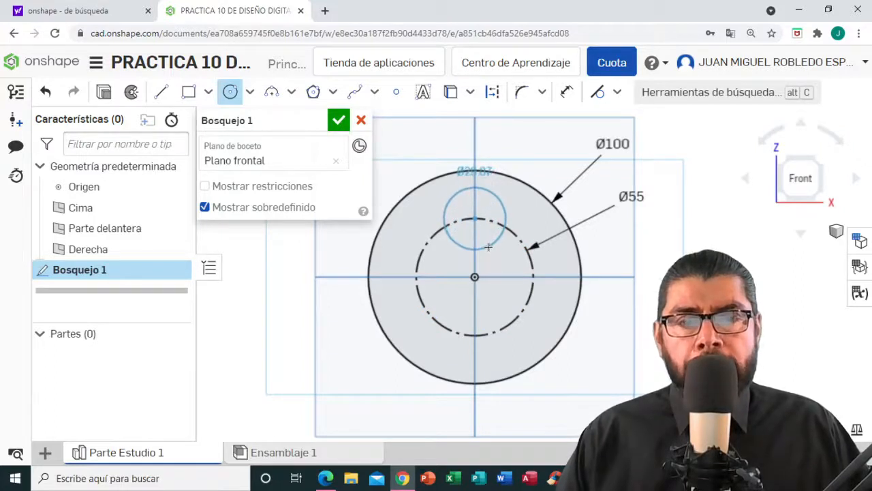
{"action": "left_click", "coordinate": [488, 247]}
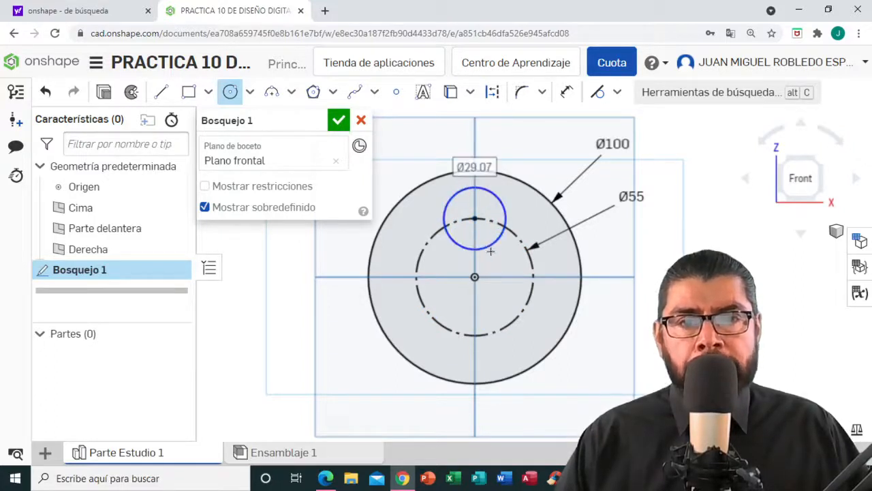
Dimension the upper hole circle's diameter and set it to 26 mm
{"action": "left_click", "coordinate": [567, 92]}
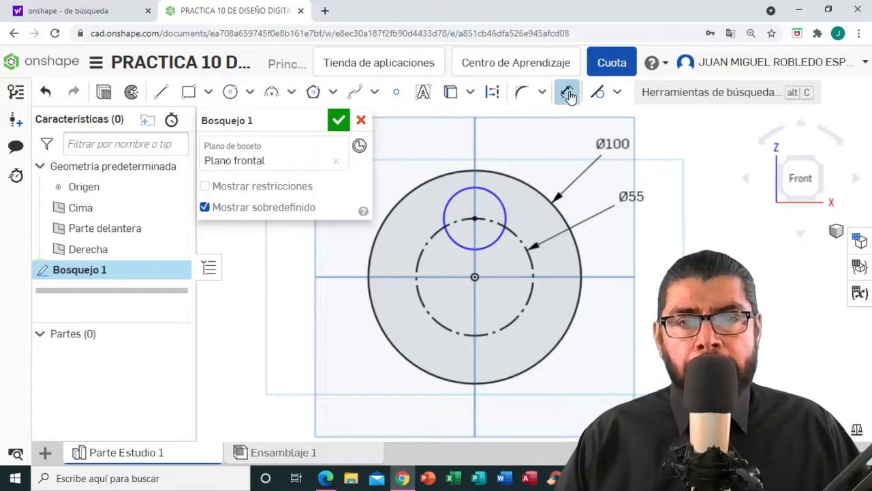
{"action": "left_click", "coordinate": [494, 194]}
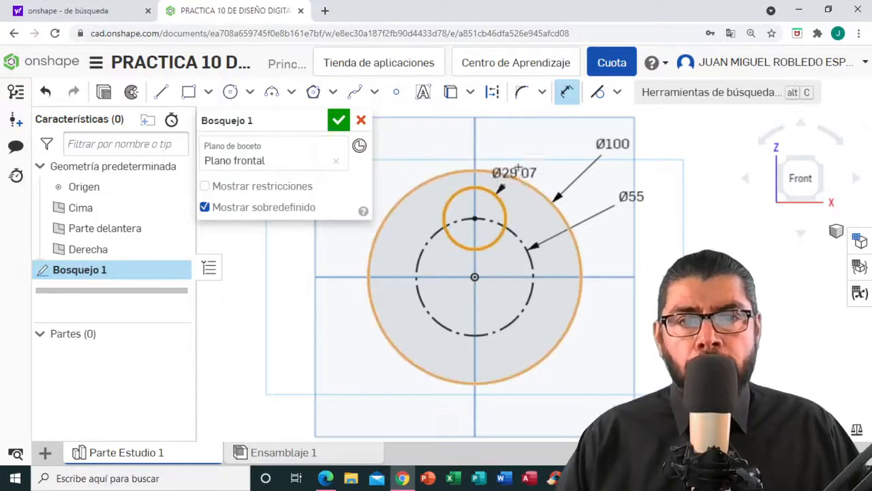
{"action": "left_click", "coordinate": [518, 152]}
{"action": "key", "text": "BackSpace"}
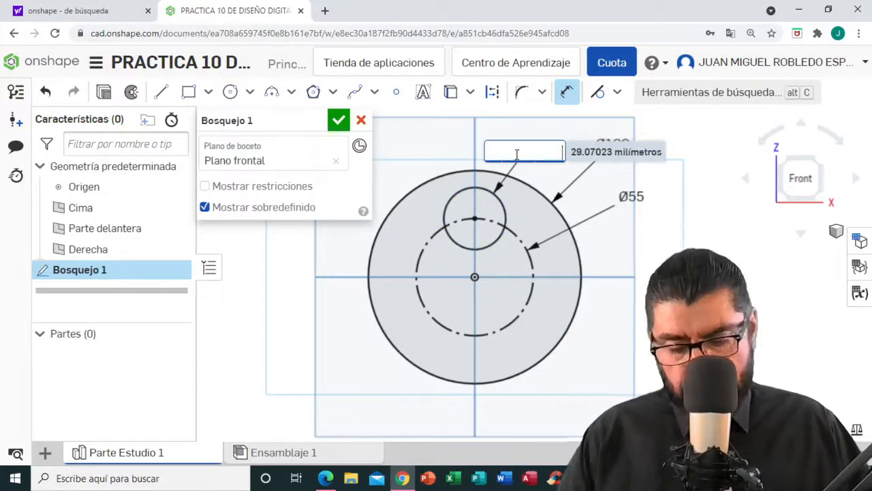
{"action": "type", "text": "26"}
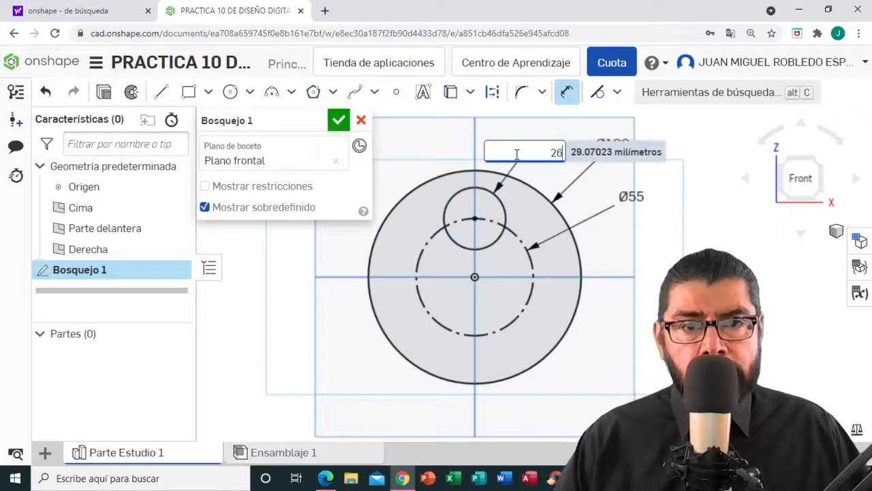
{"action": "key", "text": "Return"}
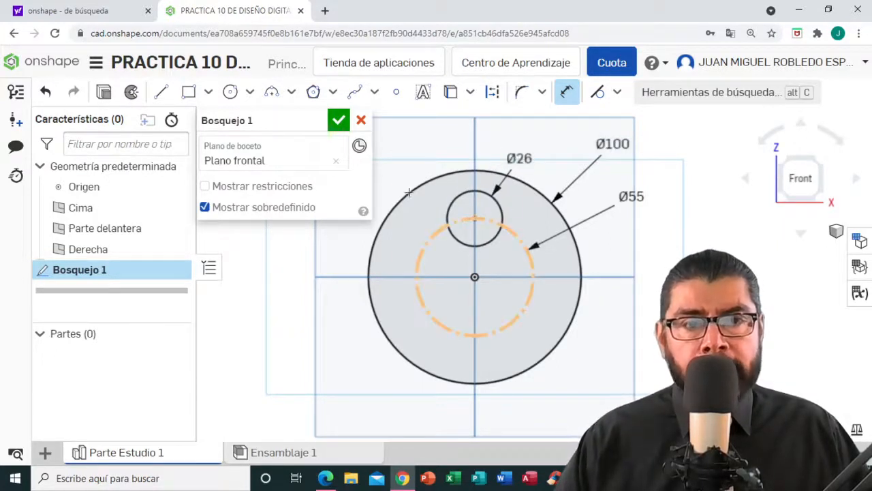
Sketch a centre-point circle about 27 mm in diameter, centred on the bottom quadrant of the construction circle
{"action": "left_click", "coordinate": [250, 91]}
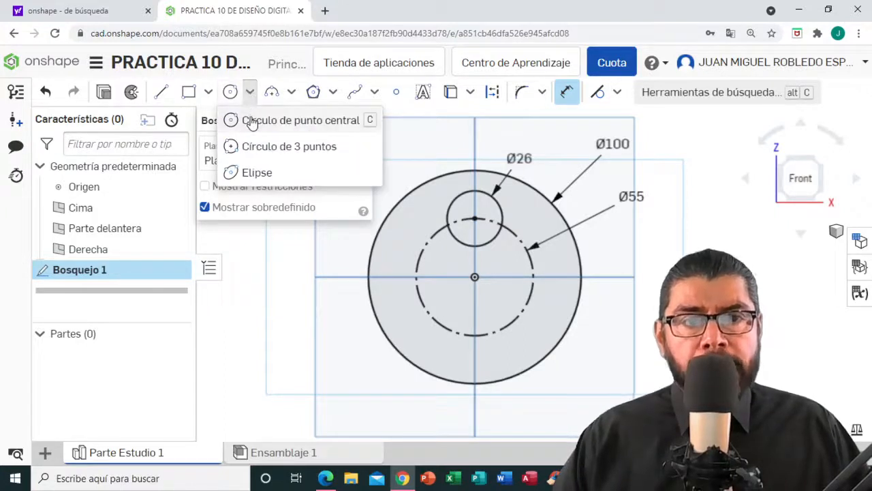
{"action": "left_click", "coordinate": [229, 119]}
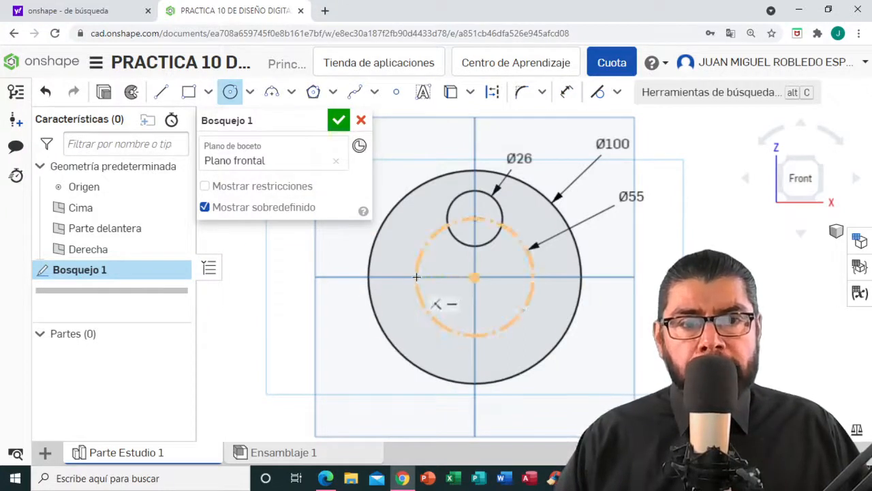
{"action": "left_click", "coordinate": [475, 335]}
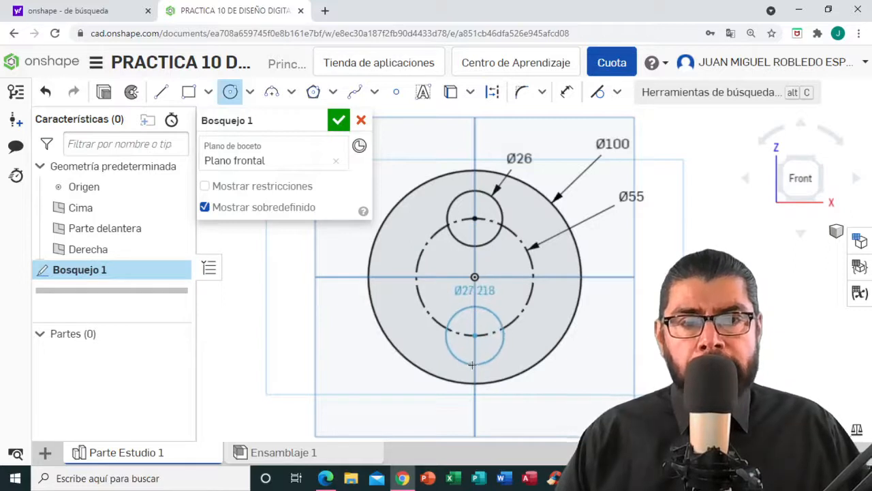
{"action": "left_click", "coordinate": [471, 364]}
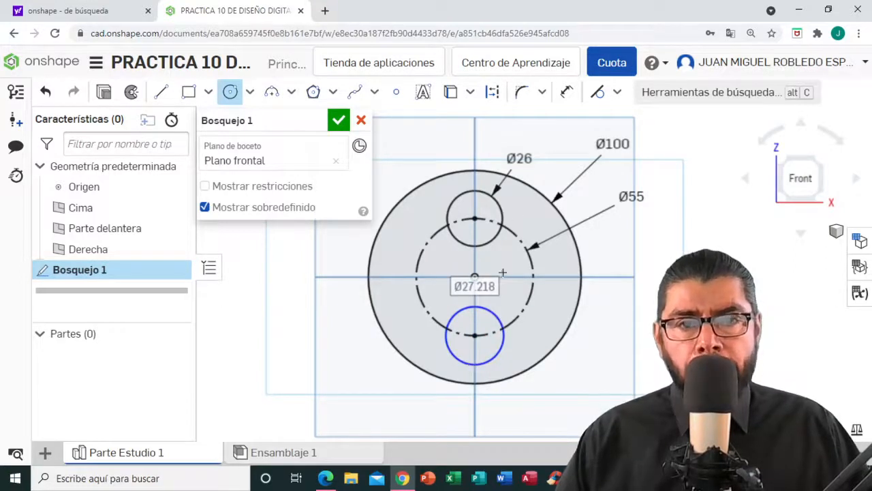
Dimension the lower hole circle's diameter and set it to 26 mm
{"action": "left_click", "coordinate": [564, 95]}
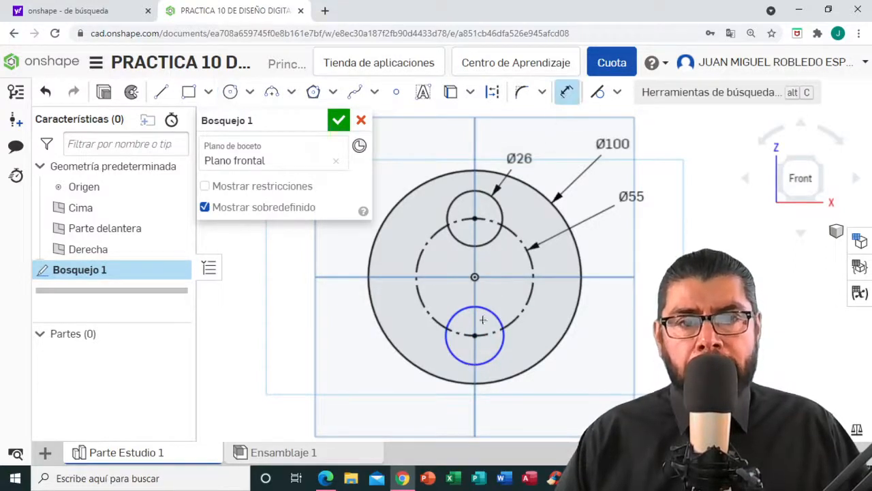
{"action": "left_click", "coordinate": [450, 350]}
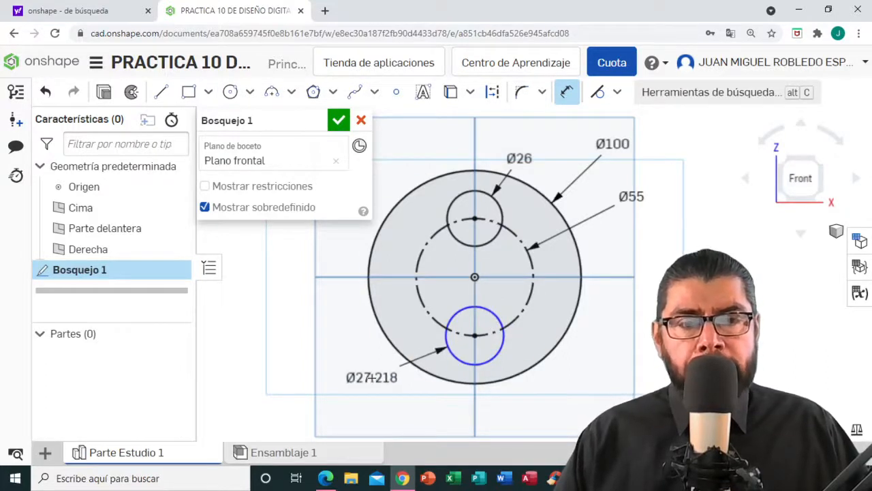
{"action": "left_click", "coordinate": [372, 377]}
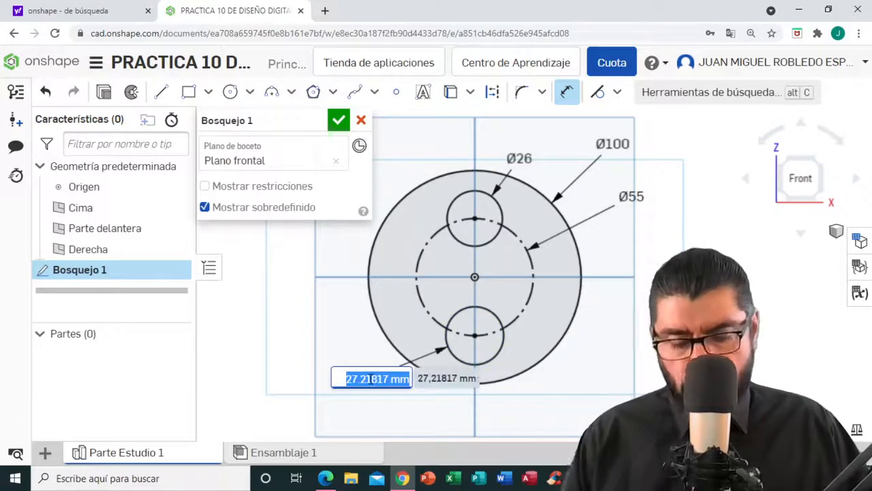
{"action": "key", "text": "BackSpace"}
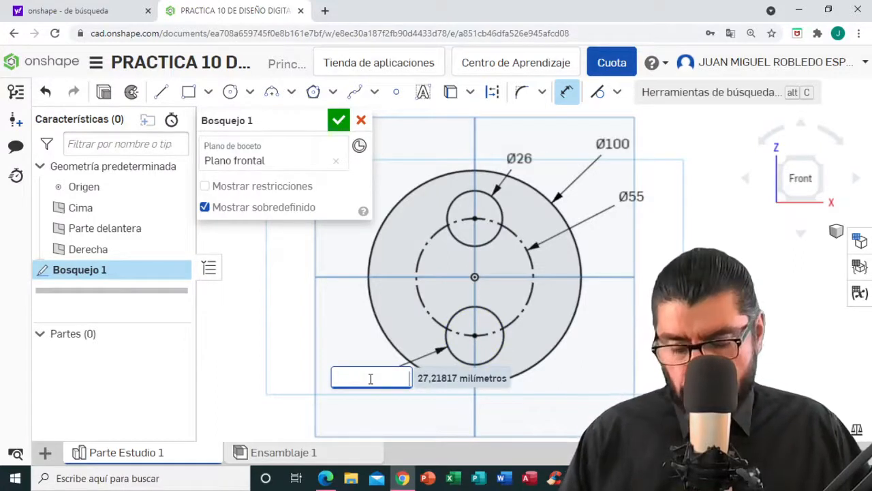
{"action": "type", "text": "26"}
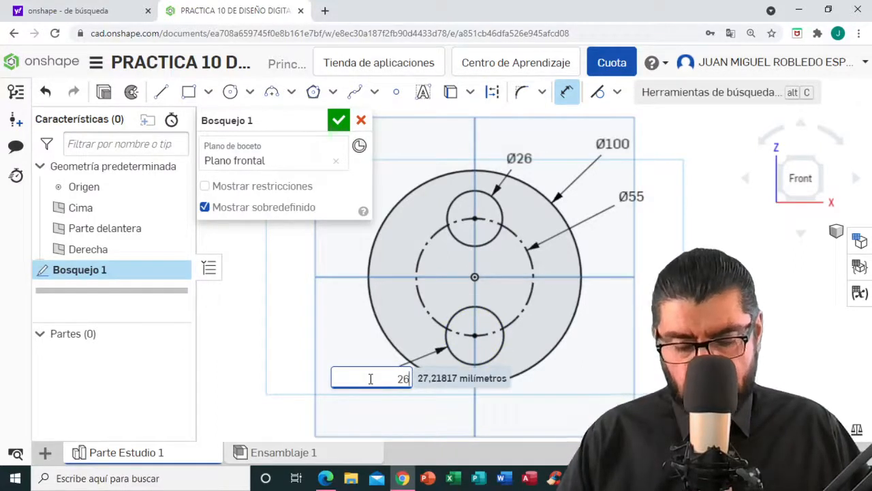
{"action": "key", "text": "Return"}
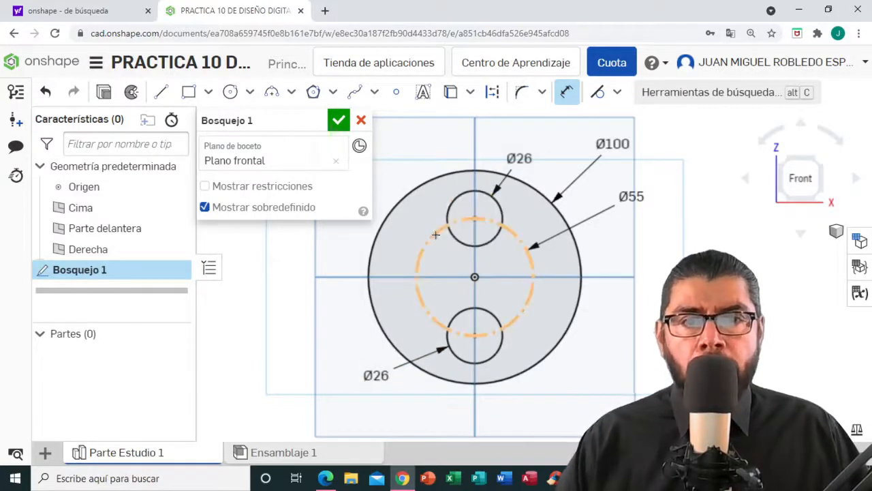
Sketch a centre-point circle about 28 mm in diameter, centred on the left quadrant of the construction circle
{"action": "left_click", "coordinate": [251, 93]}
{"action": "left_click", "coordinate": [256, 123]}
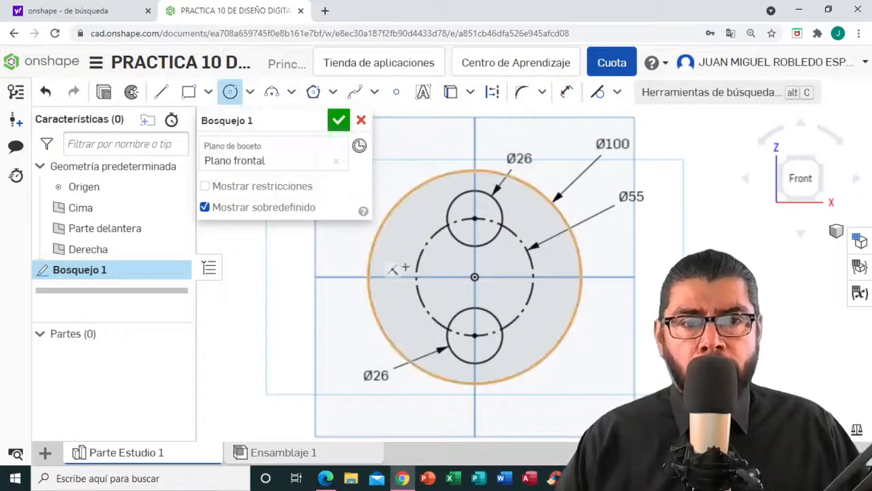
{"action": "left_click", "coordinate": [416, 276]}
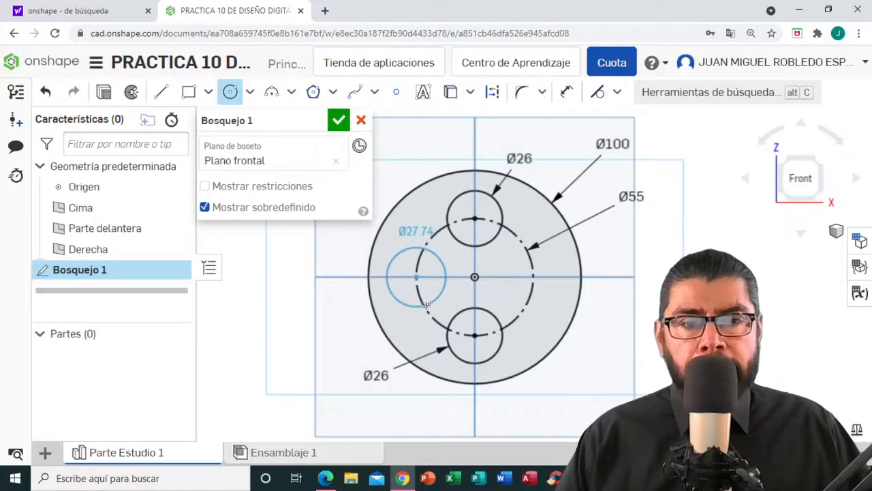
{"action": "left_click", "coordinate": [426, 306]}
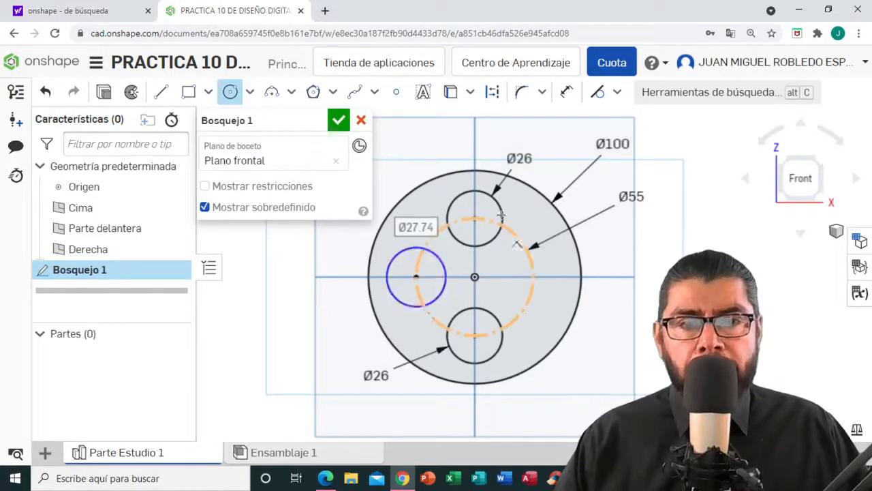
Dimension the left hole circle's diameter and set it to 26 mm
{"action": "left_click", "coordinate": [566, 92]}
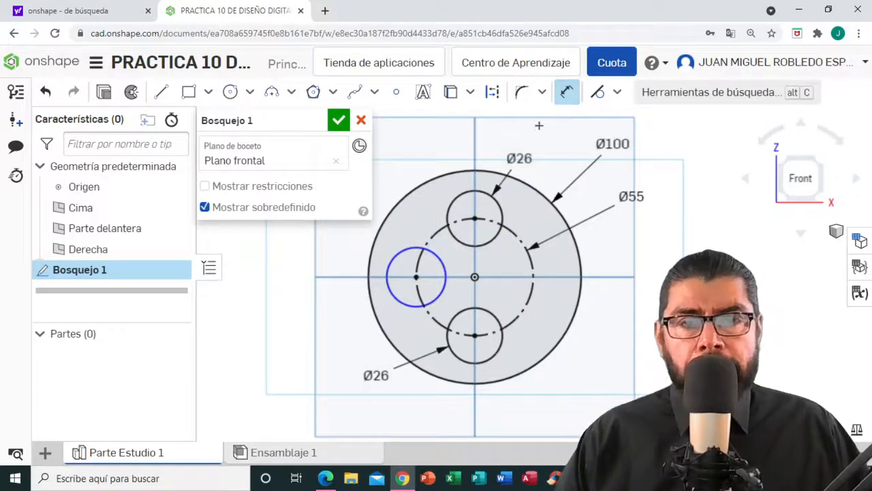
{"action": "left_click", "coordinate": [388, 268]}
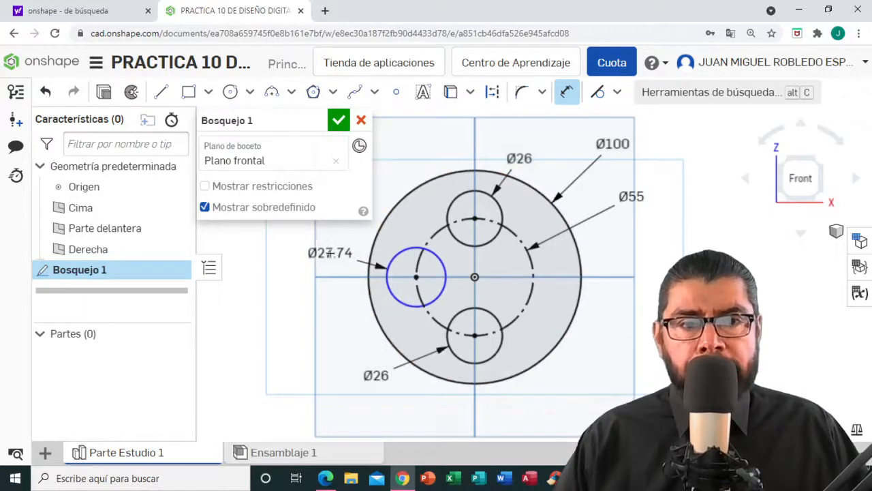
{"action": "left_click", "coordinate": [329, 252]}
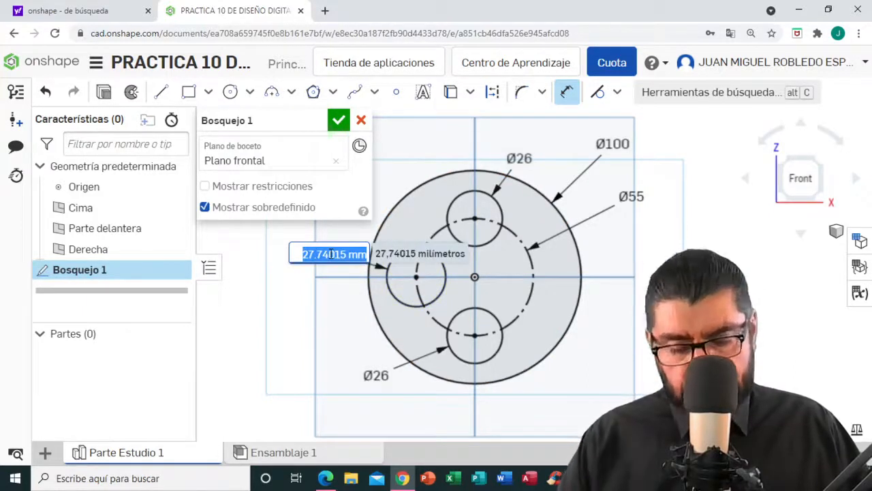
{"action": "key", "text": "BackSpace"}
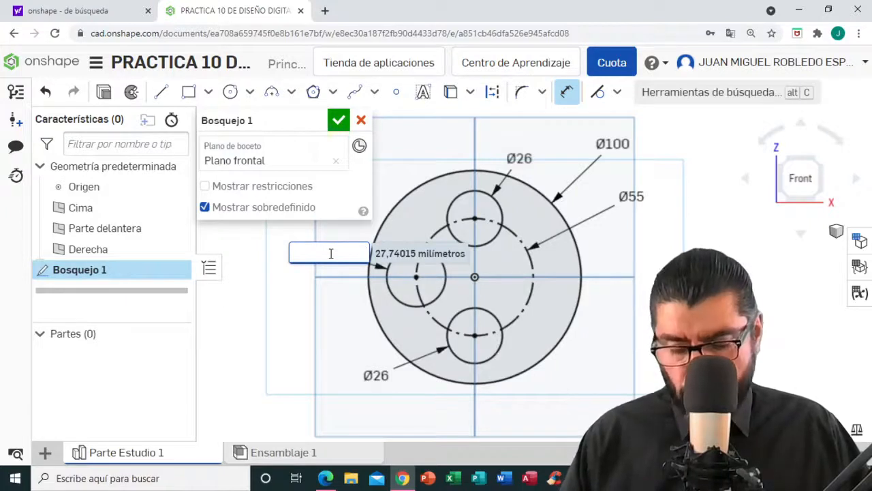
{"action": "type", "text": "26"}
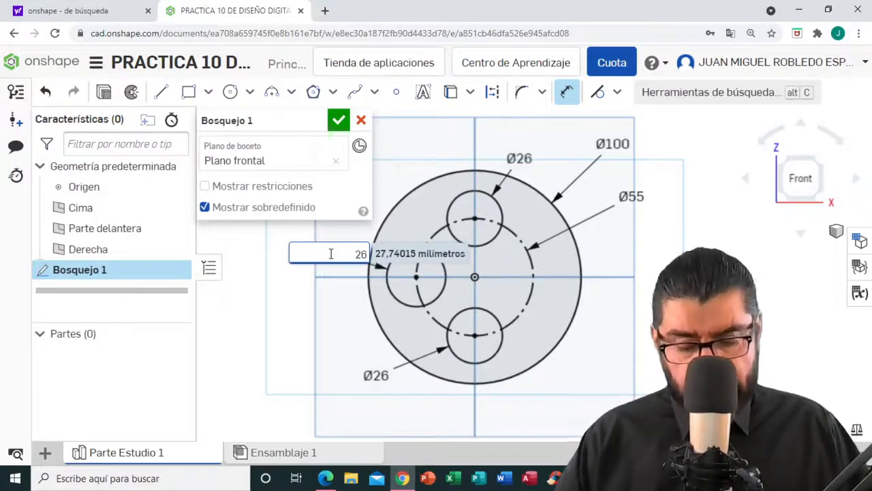
{"action": "key", "text": "Return"}
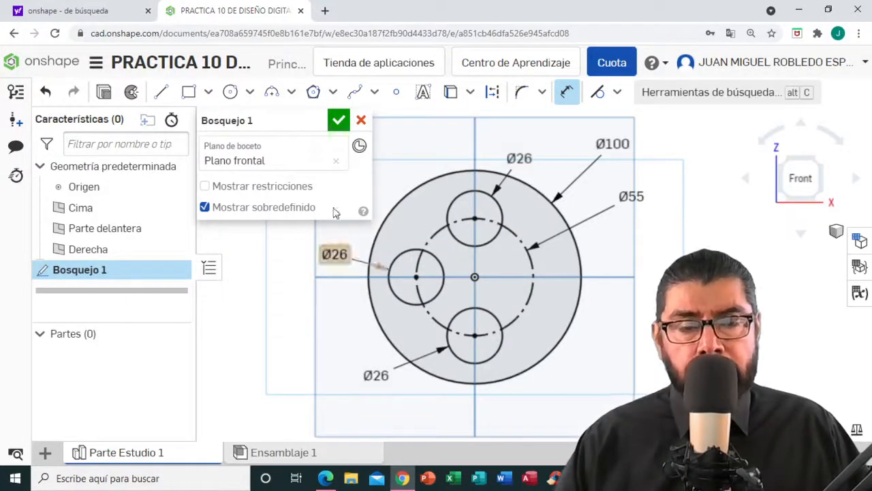
Sketch a centre-point circle about 27 mm in diameter, centred on the right quadrant of the construction circle
{"action": "left_click", "coordinate": [250, 92]}
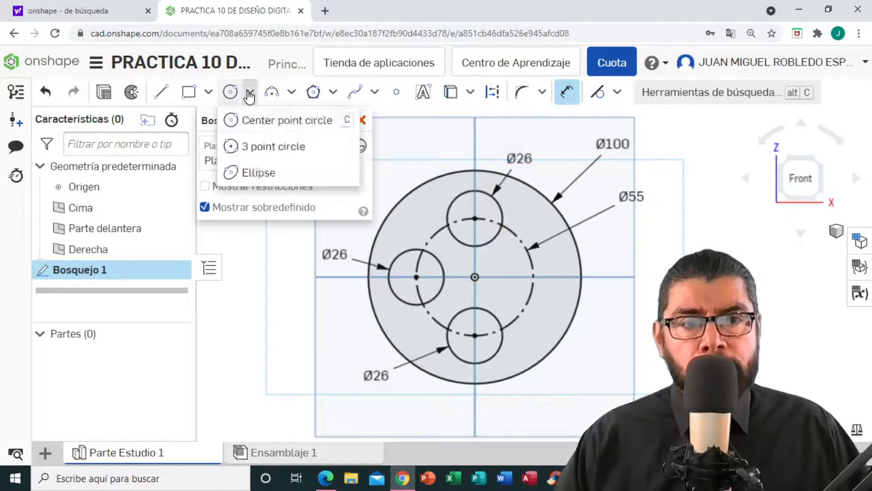
{"action": "left_click", "coordinate": [256, 120]}
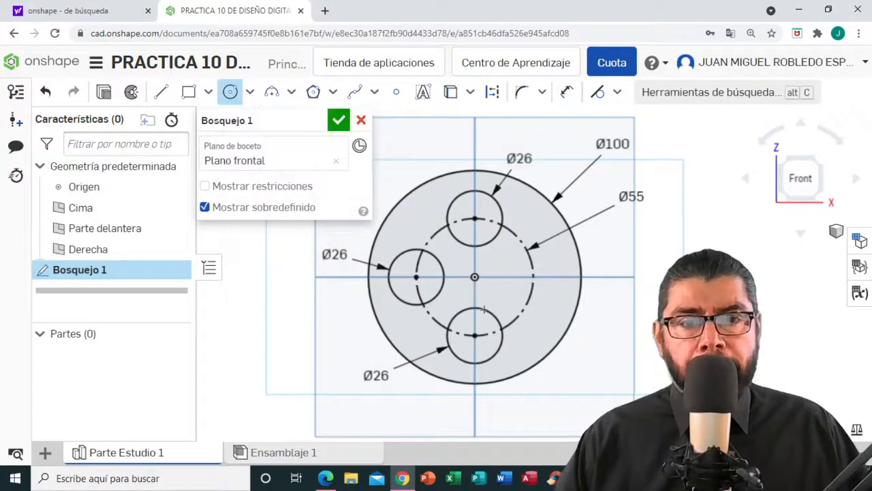
{"action": "left_click", "coordinate": [532, 277]}
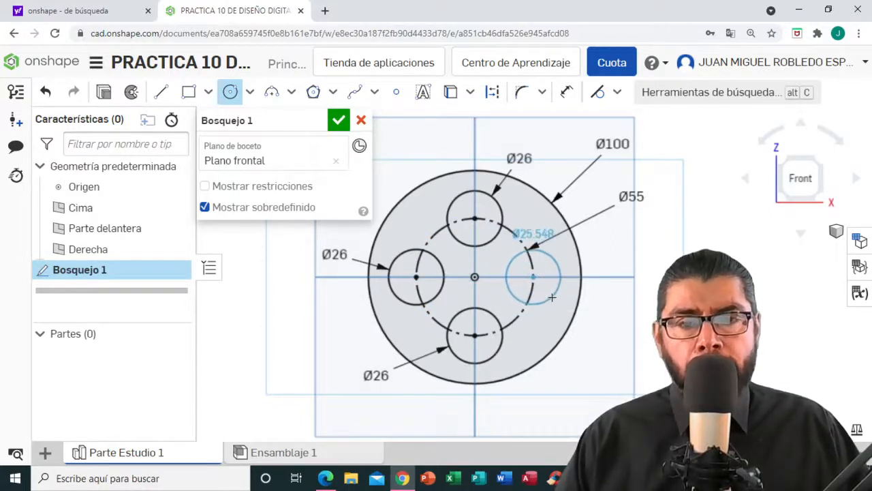
{"action": "left_click", "coordinate": [553, 297]}
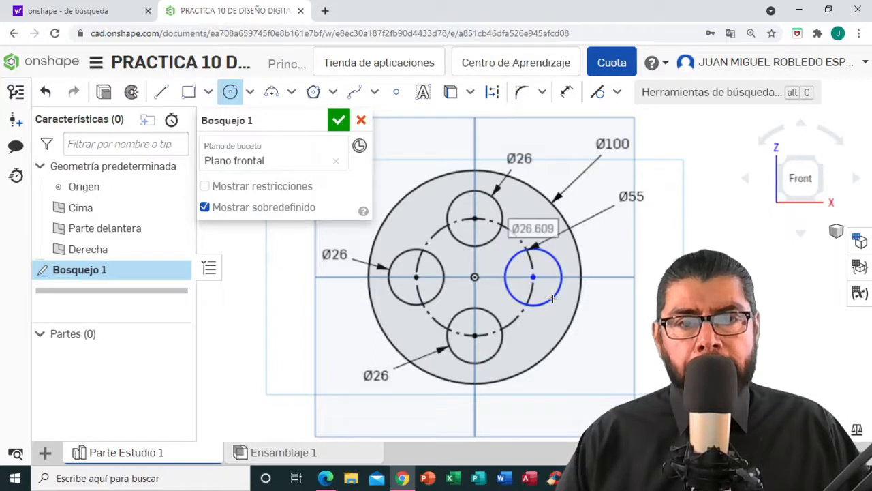
Dimension the right hole circle's diameter and set it to 26 mm
{"action": "left_click", "coordinate": [568, 92]}
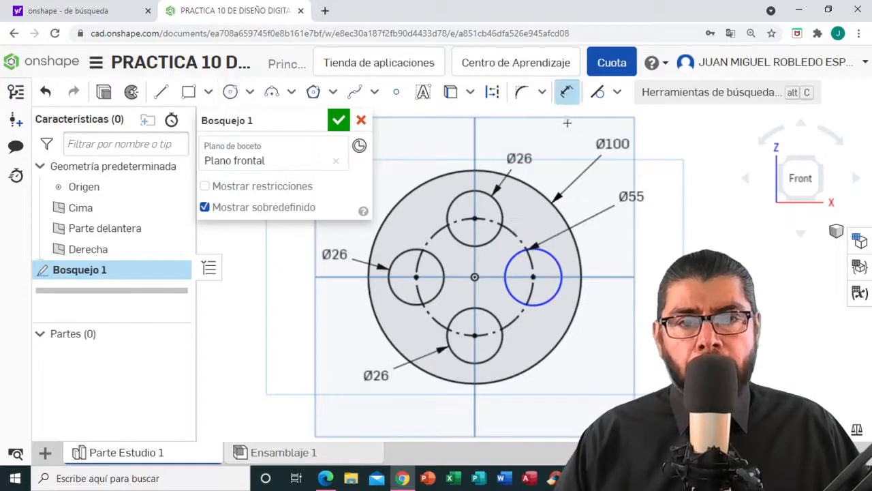
{"action": "left_click", "coordinate": [558, 265]}
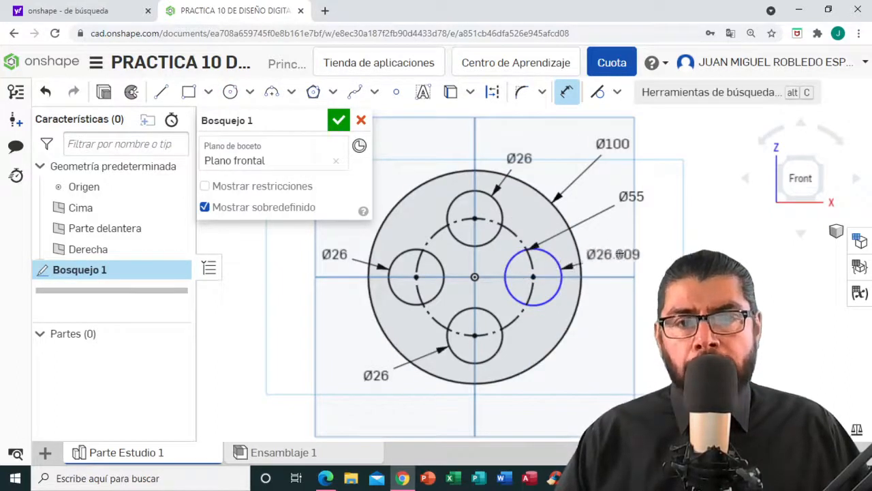
{"action": "left_click", "coordinate": [632, 250]}
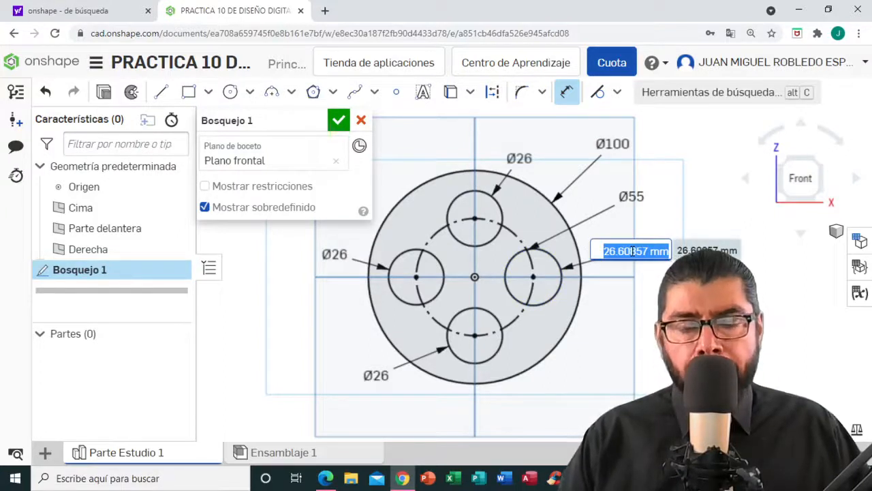
{"action": "key", "text": "BackSpace"}
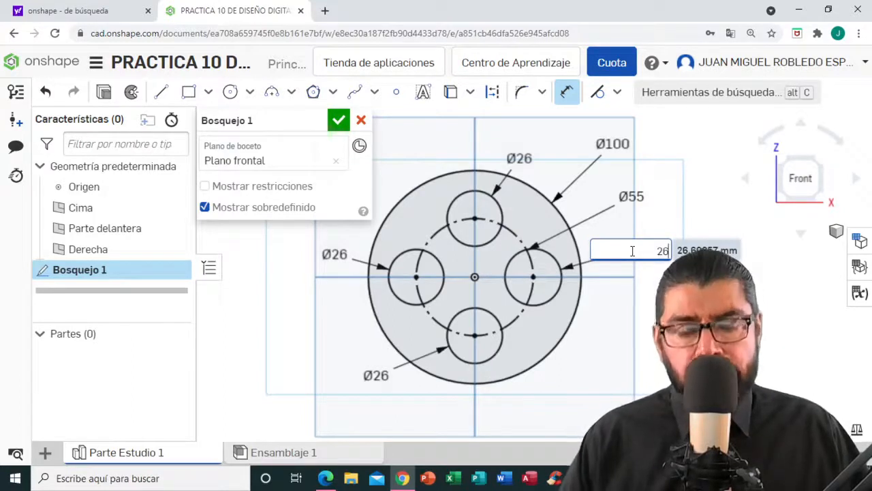
{"action": "type", "text": "26"}
{"action": "key", "text": "Return"}
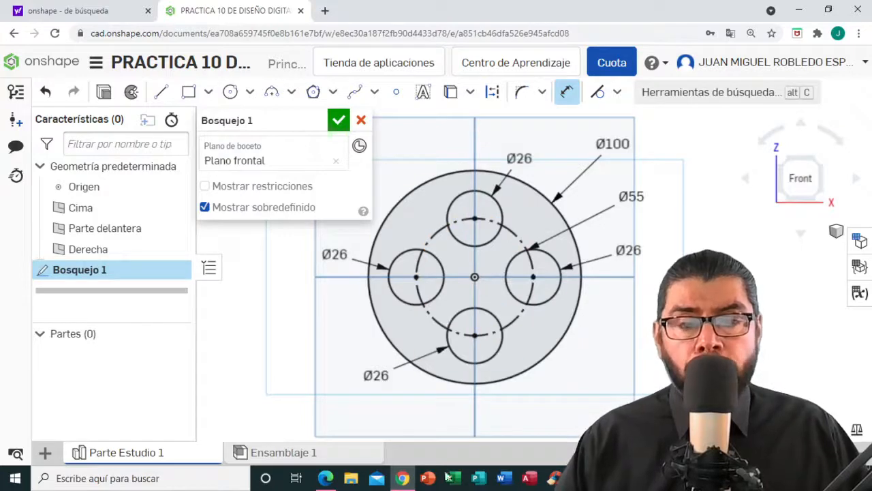
Check the R18 callout in the PDF drawing and, back in Onshape, sketch a centre-point circle about 37 mm in diameter, concentric with the upper hole
{"action": "left_click", "coordinate": [326, 478]}
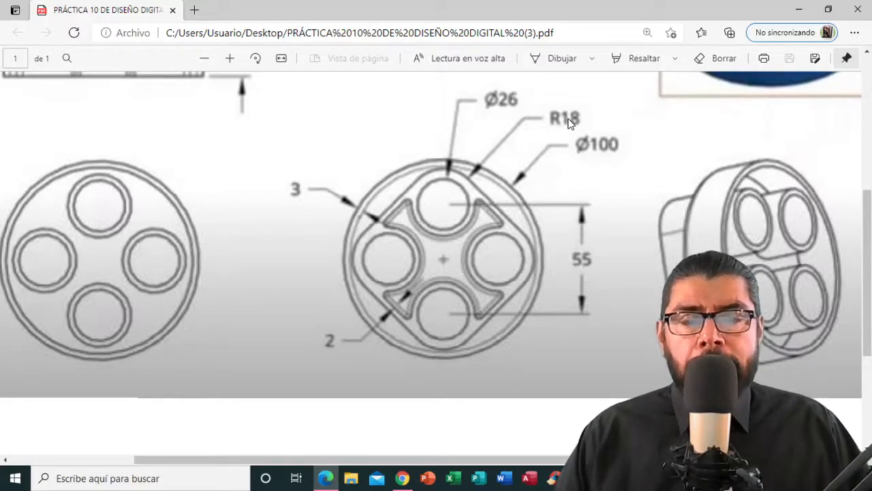
{"action": "left_click", "coordinate": [402, 478]}
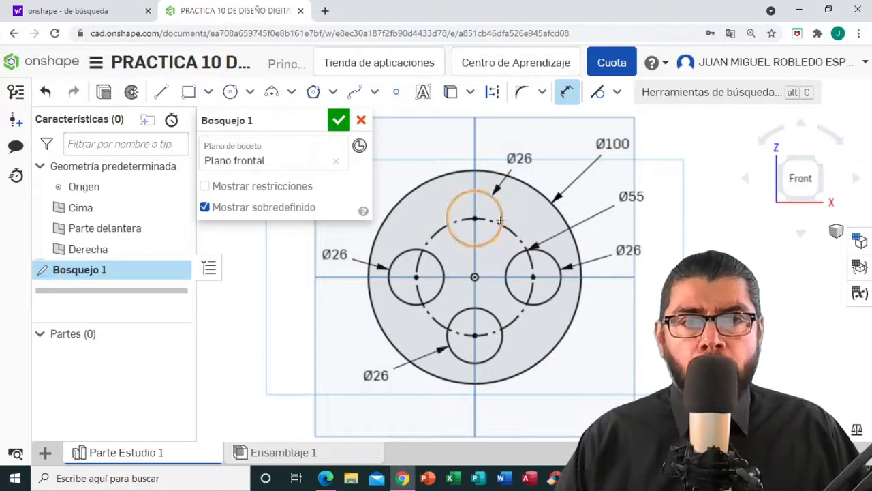
{"action": "left_click", "coordinate": [250, 93]}
{"action": "left_click", "coordinate": [255, 121]}
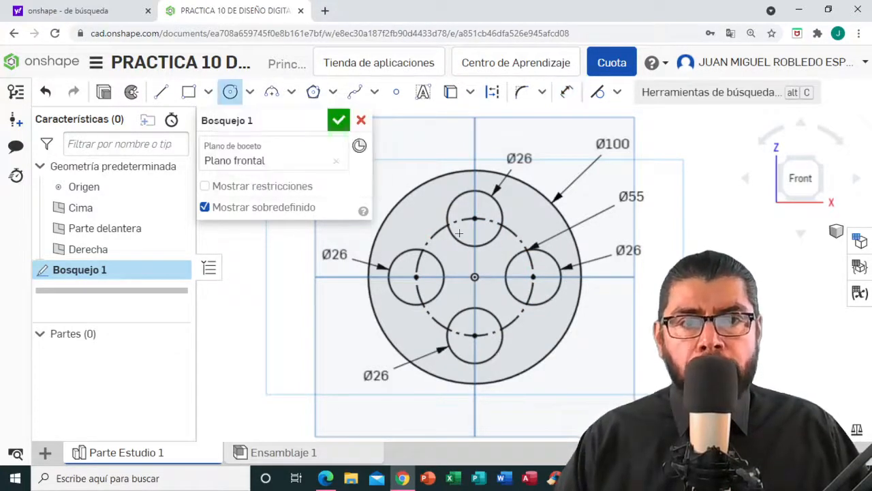
{"action": "left_click", "coordinate": [474, 218]}
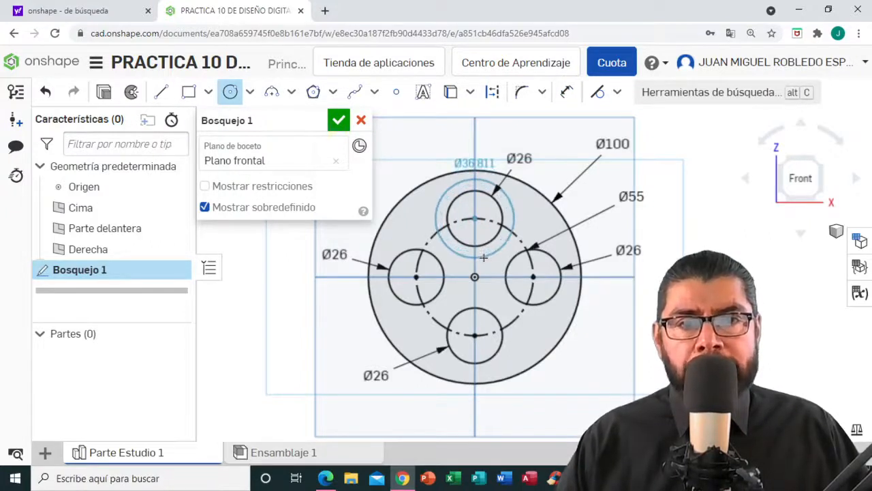
{"action": "left_click", "coordinate": [483, 257]}
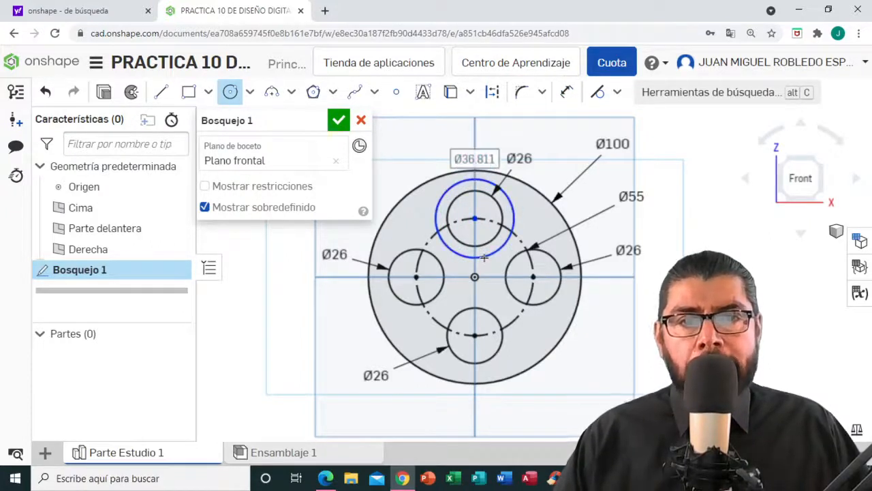
Dimension the outer circle around the upper hole and set its diameter to 36 mm
{"action": "left_click", "coordinate": [566, 92]}
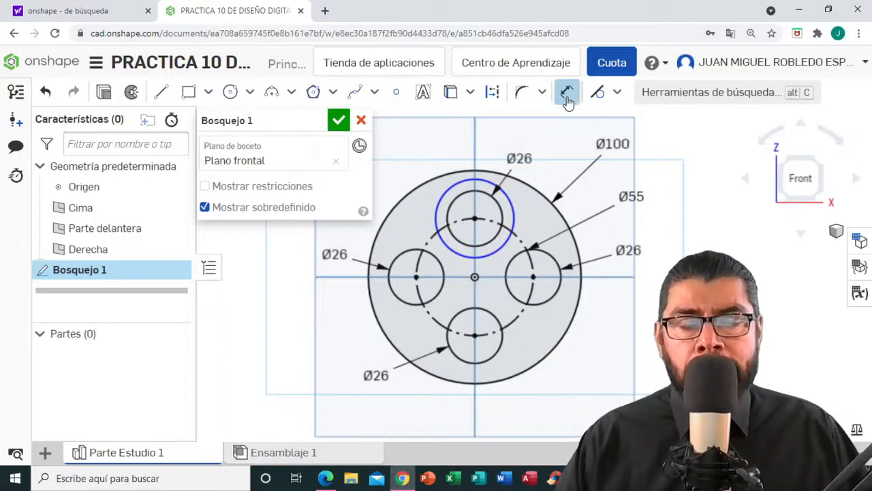
{"action": "left_click", "coordinate": [512, 199]}
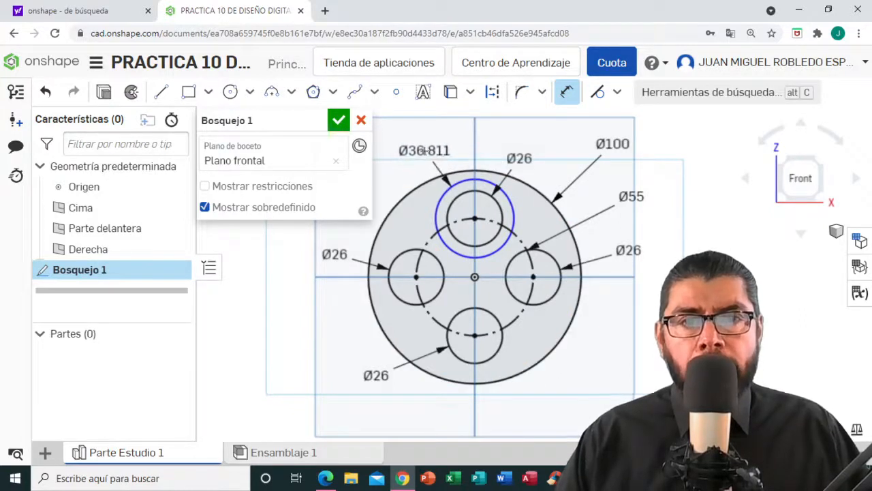
{"action": "left_click", "coordinate": [425, 151]}
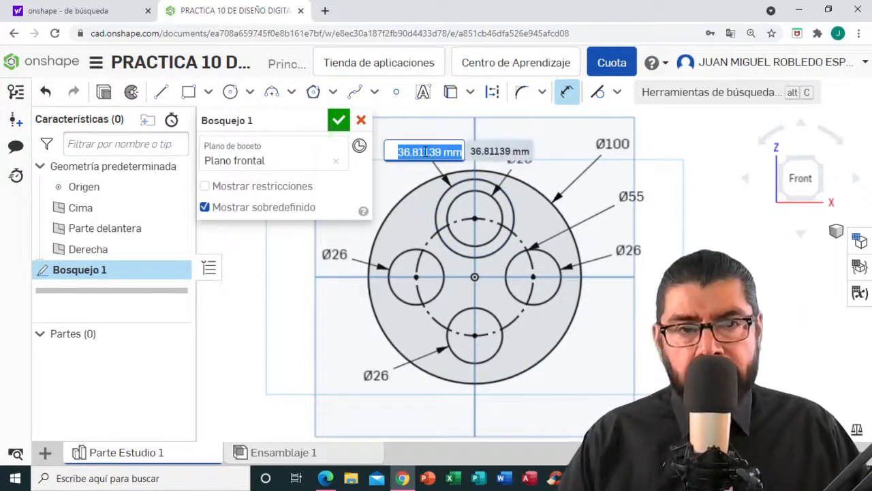
{"action": "key", "text": "BackSpace"}
{"action": "type", "text": "36"}
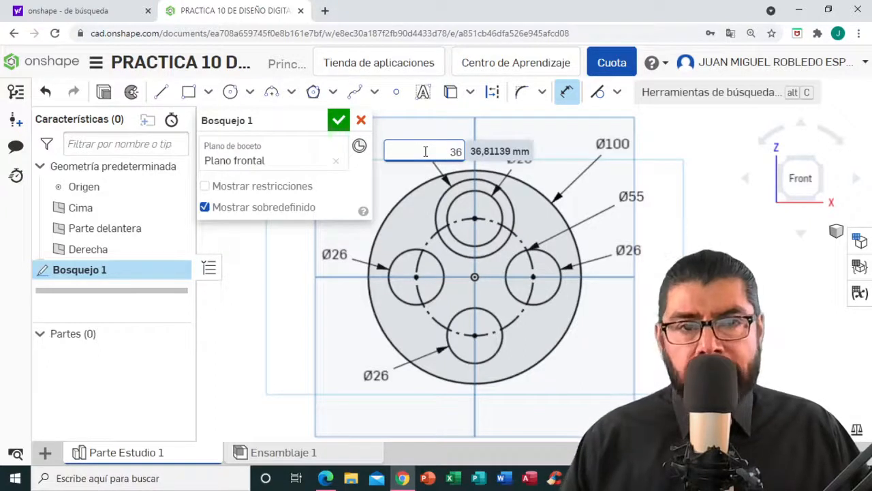
{"action": "key", "text": "Return"}
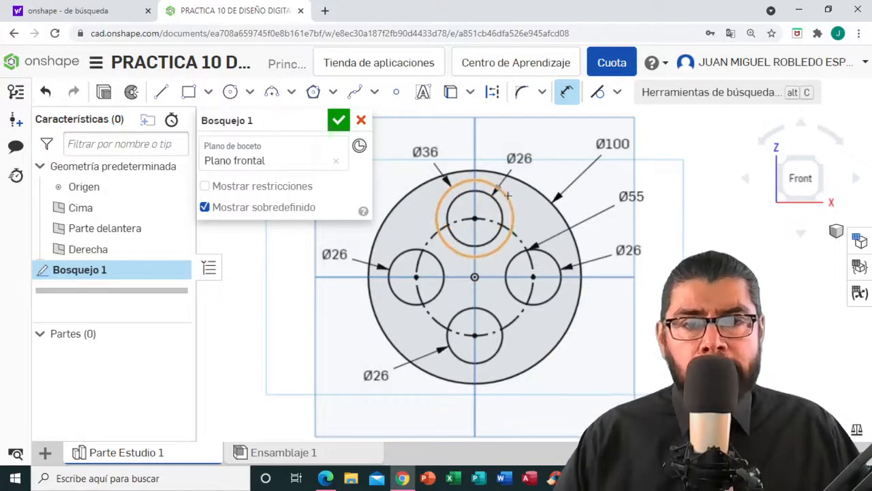
Sketch a centre-point circle about 36 mm in diameter, concentric with the left hole
{"action": "left_click", "coordinate": [250, 93]}
{"action": "left_click", "coordinate": [258, 120]}
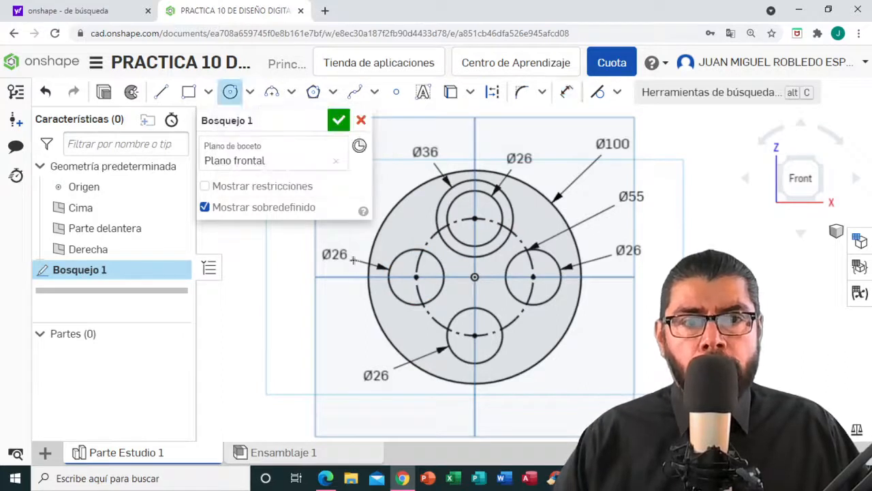
{"action": "left_click", "coordinate": [416, 277]}
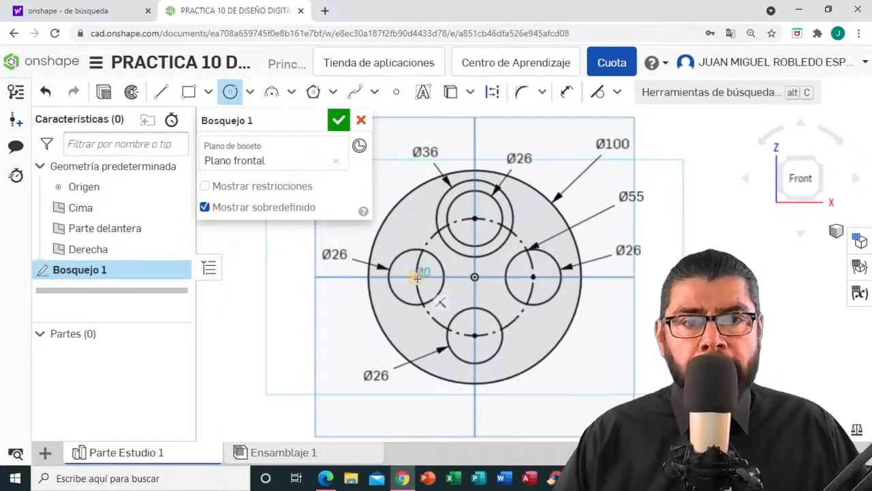
{"action": "left_click", "coordinate": [384, 299]}
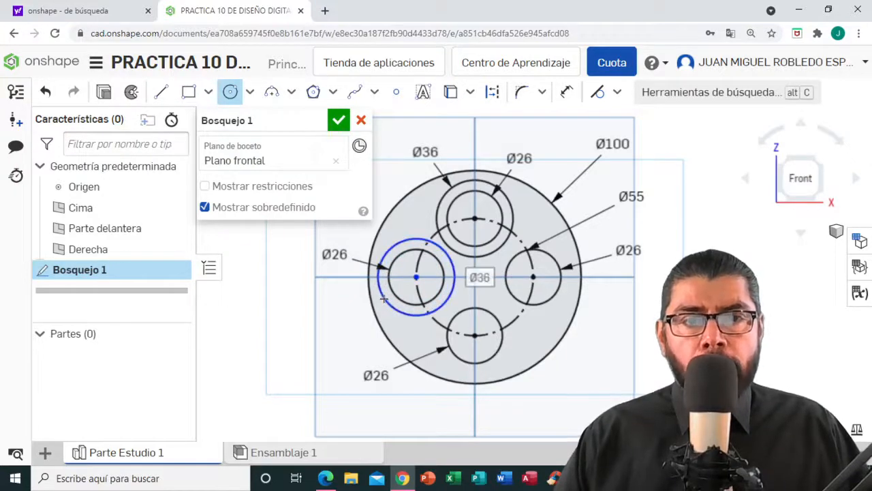
Dimension the outer circle around the left hole and set its diameter to 36 mm
{"action": "left_click", "coordinate": [566, 94]}
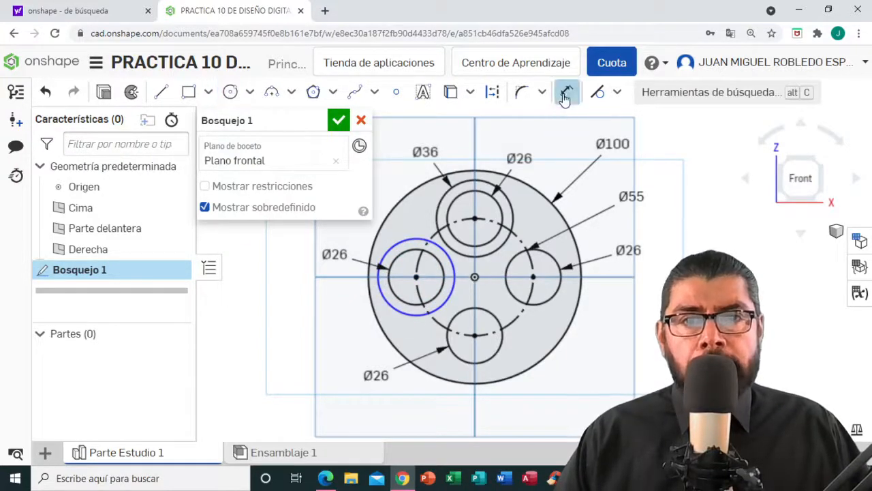
{"action": "left_click", "coordinate": [385, 299]}
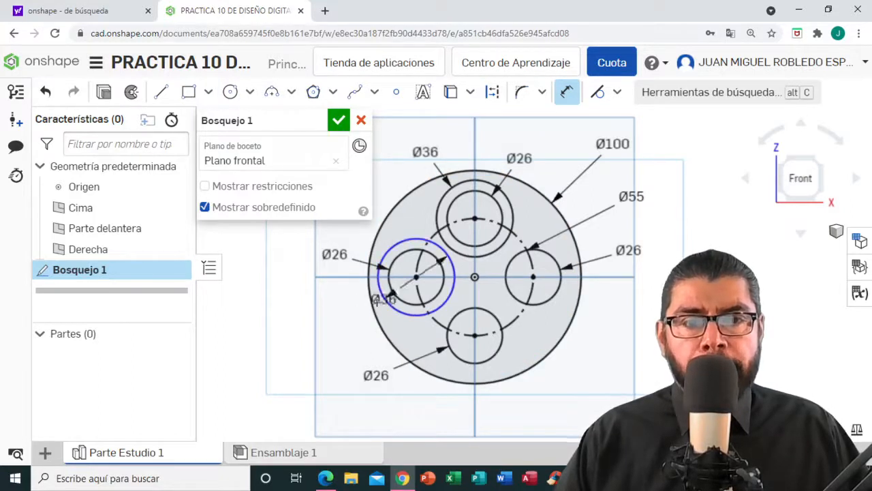
{"action": "left_click", "coordinate": [293, 311]}
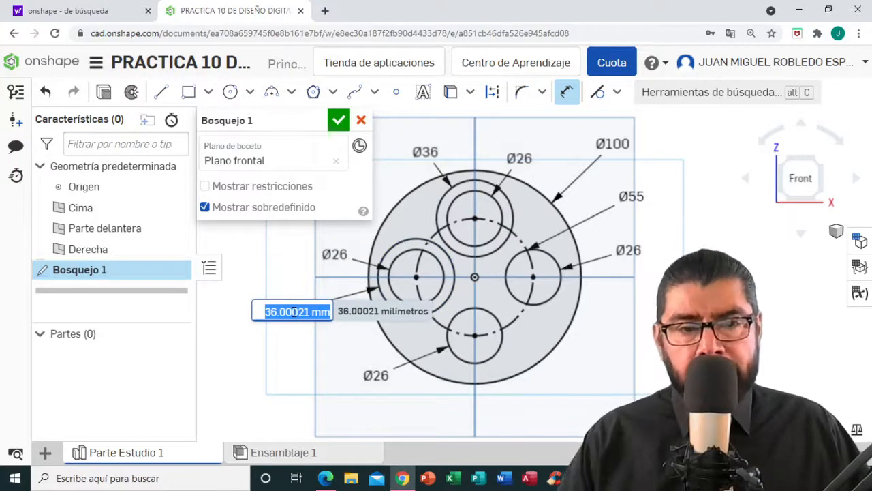
{"action": "key", "text": "BackSpace"}
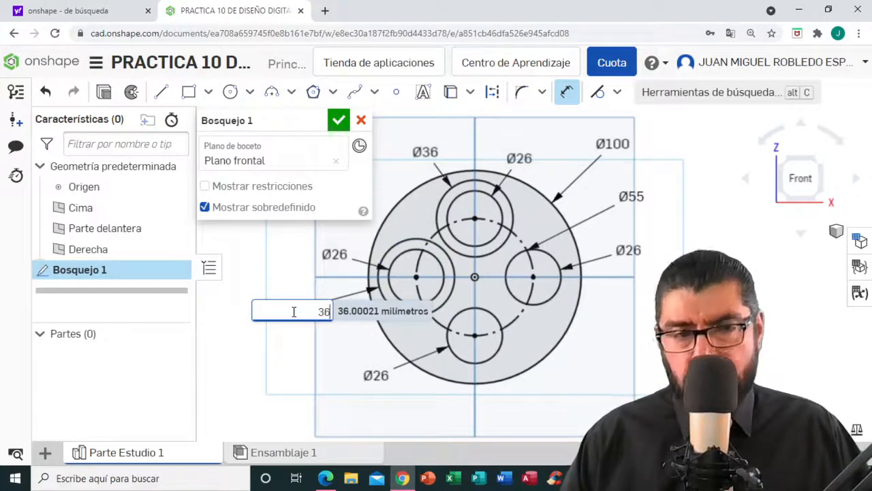
{"action": "type", "text": "36"}
{"action": "key", "text": "Return"}
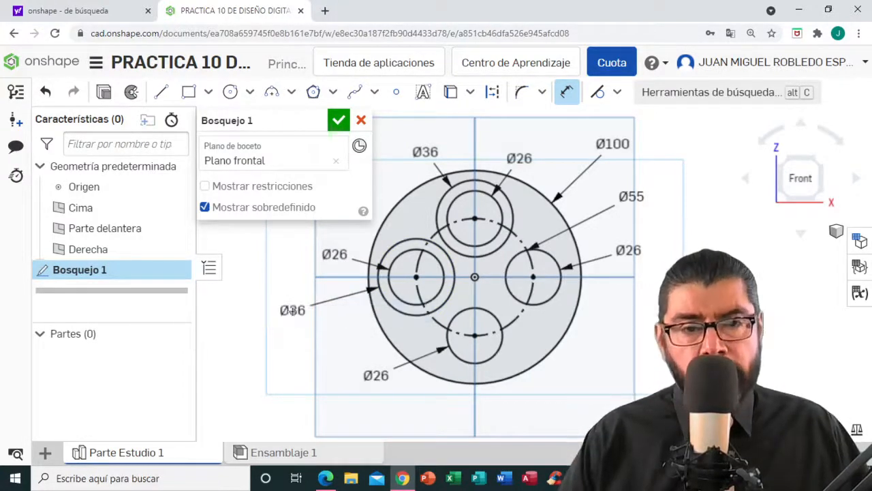
Sketch a centre-point circle about 38 mm in diameter, concentric with the lower hole
{"action": "left_click", "coordinate": [249, 92]}
{"action": "left_click", "coordinate": [239, 122]}
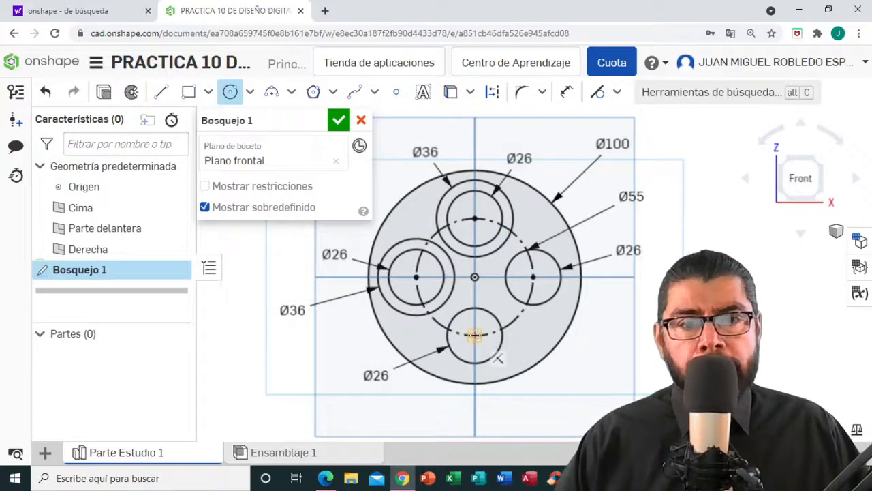
{"action": "left_click", "coordinate": [475, 335]}
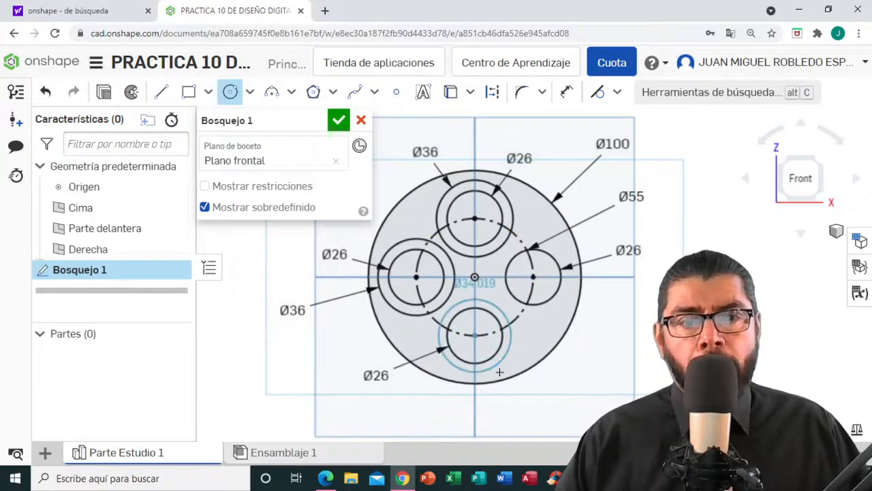
{"action": "left_click", "coordinate": [499, 368]}
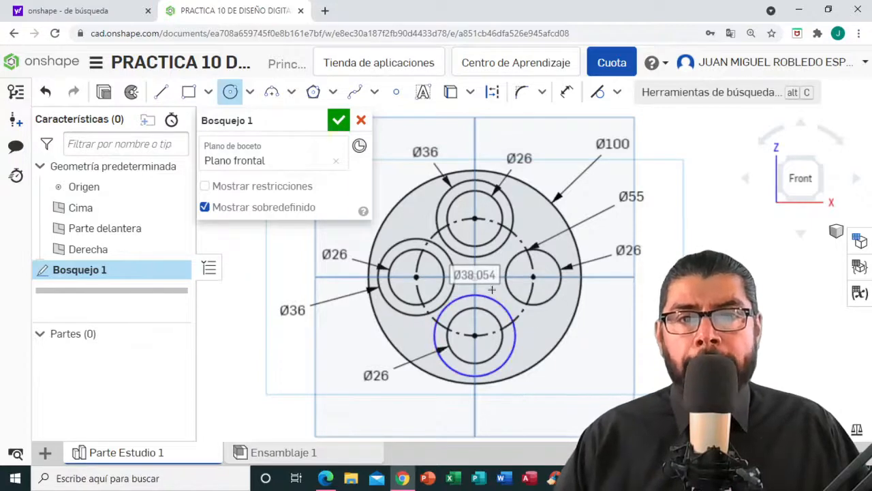
Dimension the outer circle around the lower hole and set its diameter to 36 mm
{"action": "left_click", "coordinate": [566, 92]}
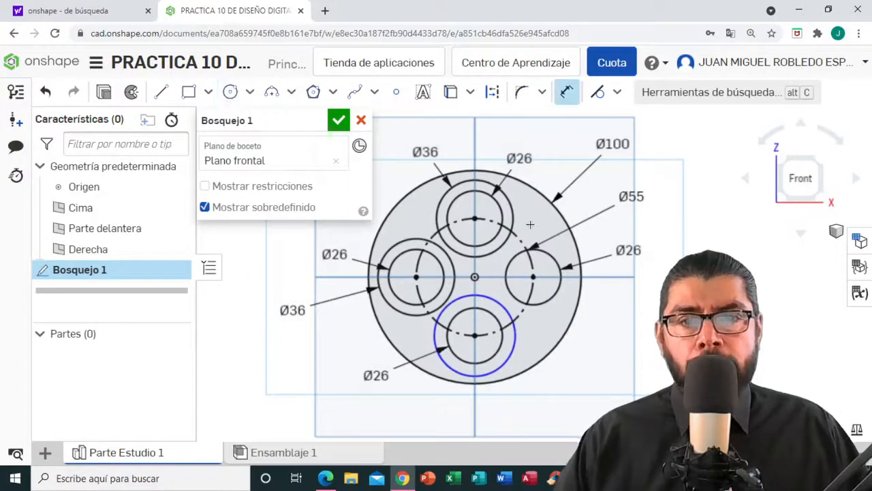
{"action": "left_click", "coordinate": [500, 367]}
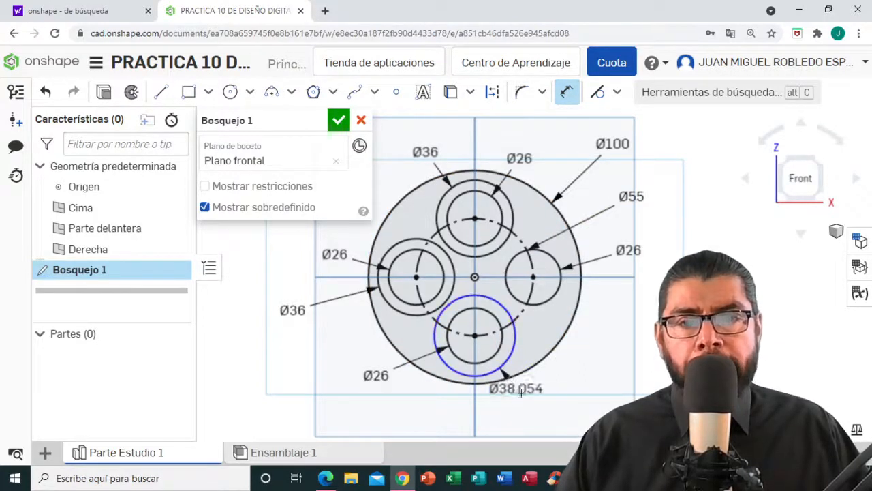
{"action": "left_click", "coordinate": [545, 397]}
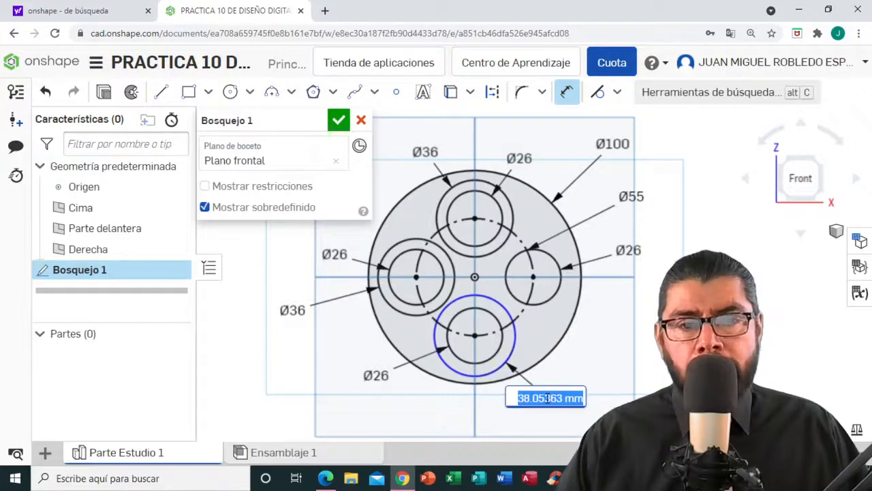
{"action": "key", "text": "BackSpace"}
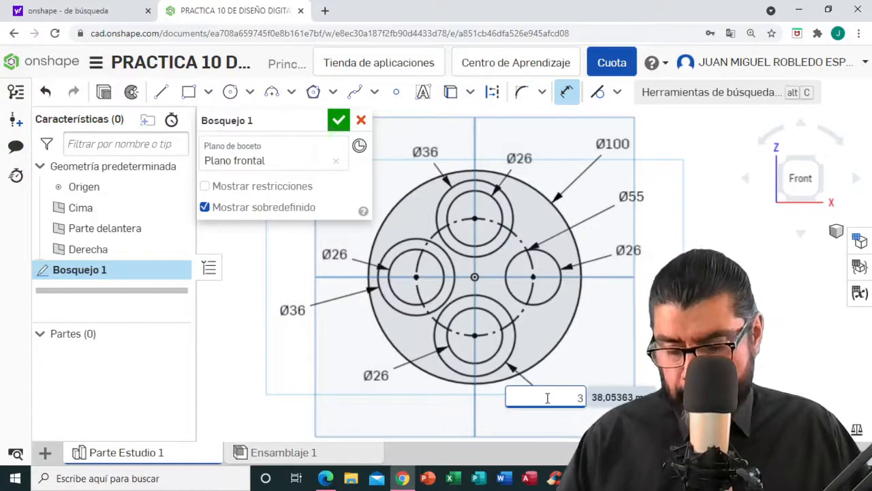
{"action": "key", "text": "Return"}
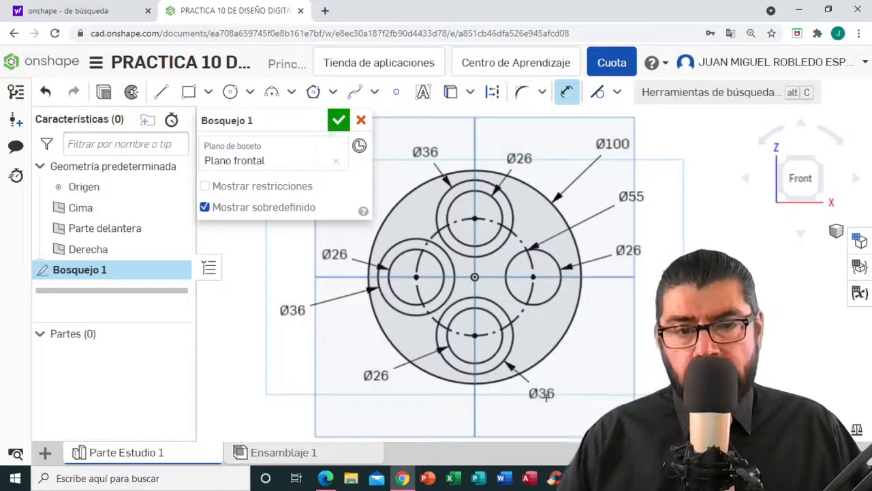
Sketch a centre-point circle about 36 mm in diameter, concentric with the right hole
{"action": "scroll", "coordinate": [546, 396], "scroll_direction": "up", "scroll_amount": 2}
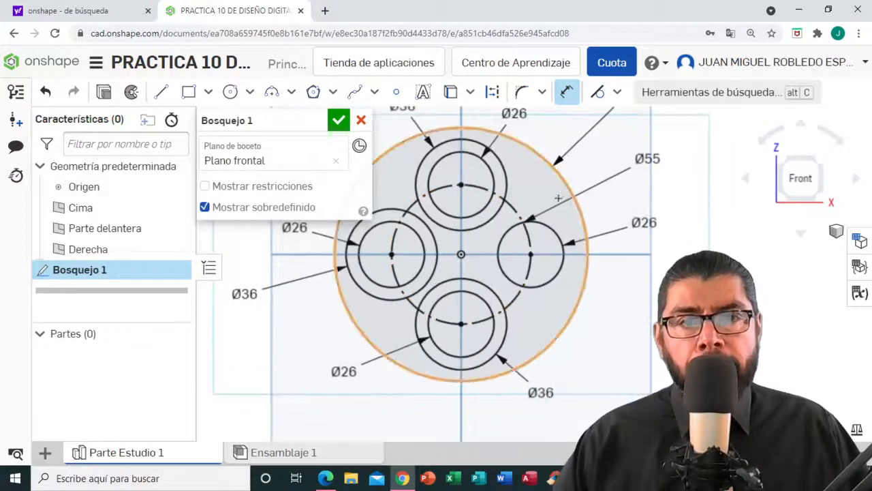
{"action": "left_click", "coordinate": [250, 91]}
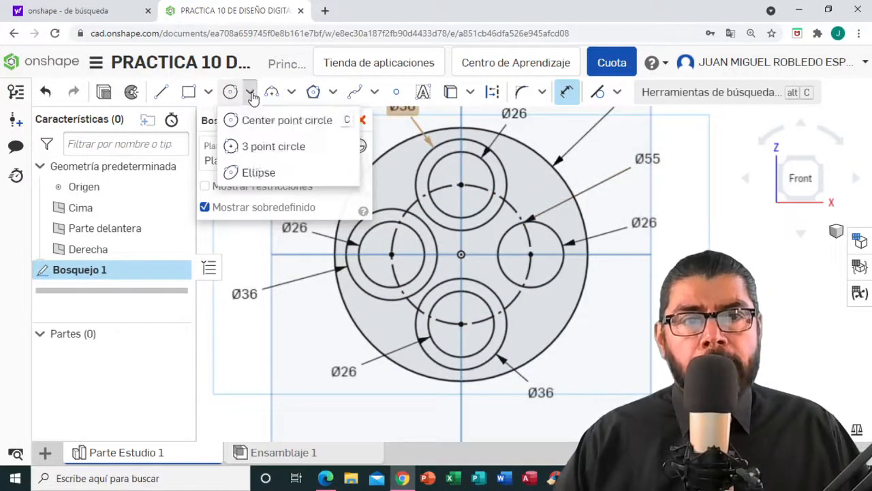
{"action": "left_click", "coordinate": [253, 122]}
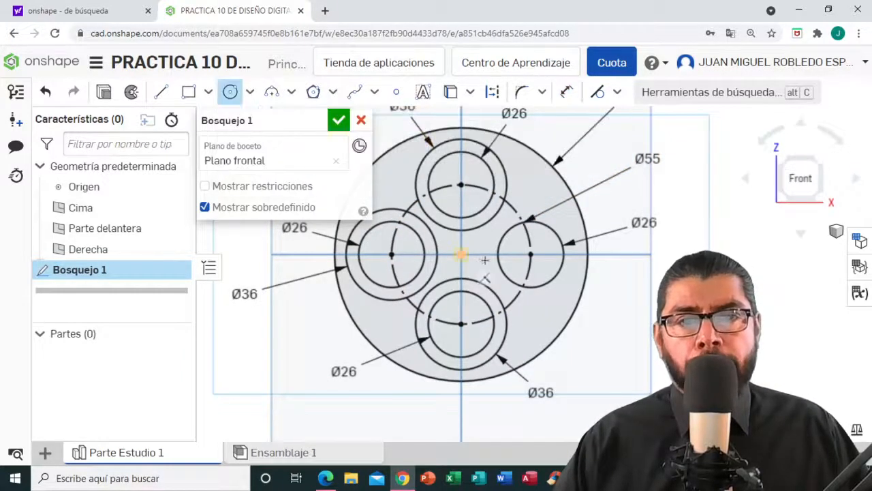
{"action": "left_click", "coordinate": [531, 254]}
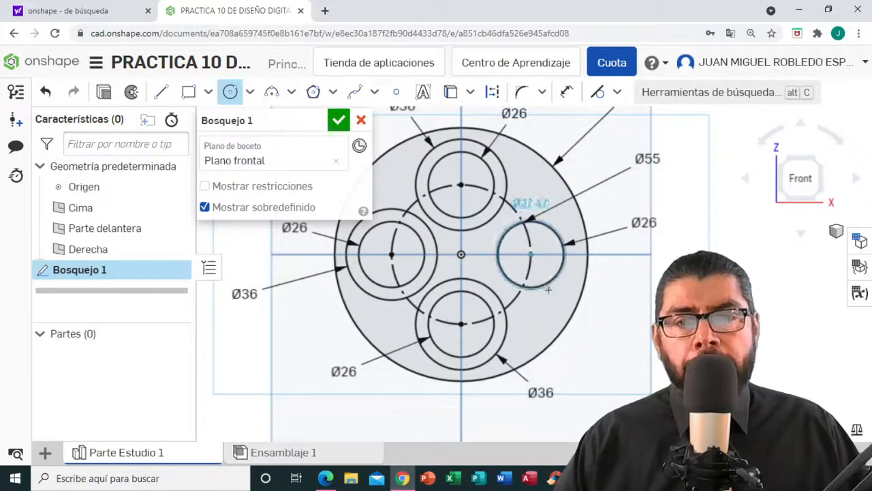
{"action": "left_click", "coordinate": [551, 296]}
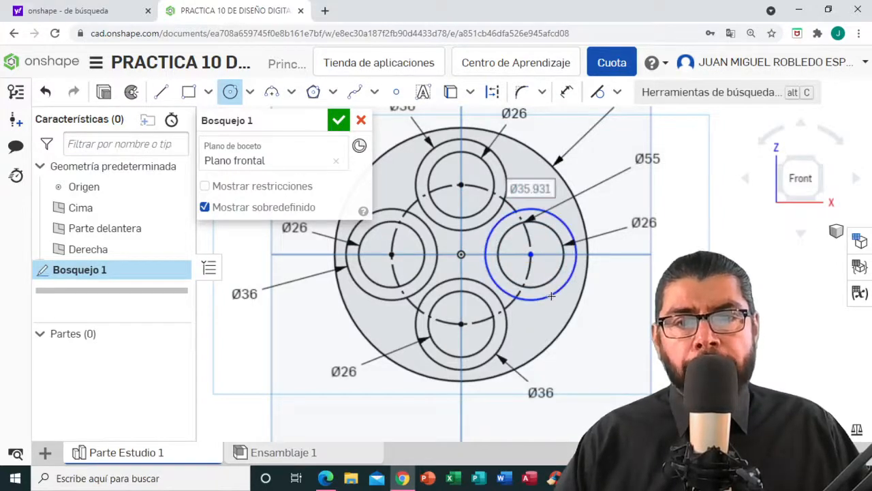
Dimension the outer circle around the right hole and set its diameter to 36 mm
{"action": "left_click", "coordinate": [566, 91]}
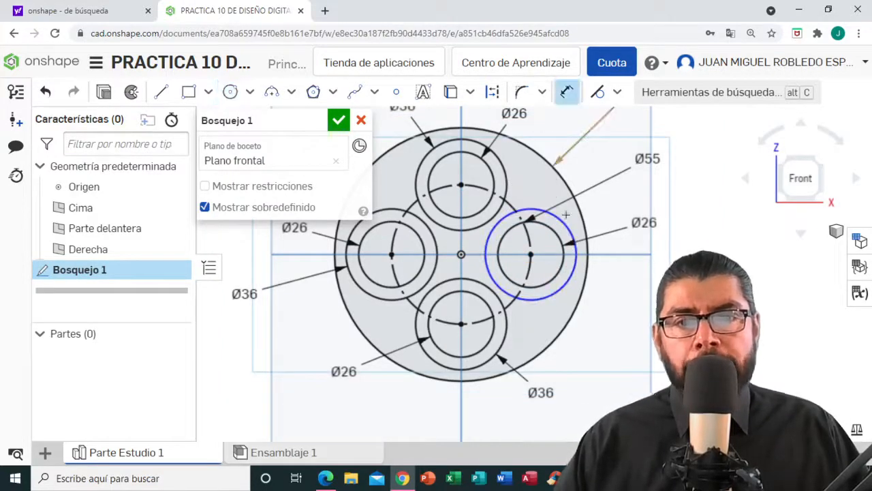
{"action": "left_click", "coordinate": [573, 268]}
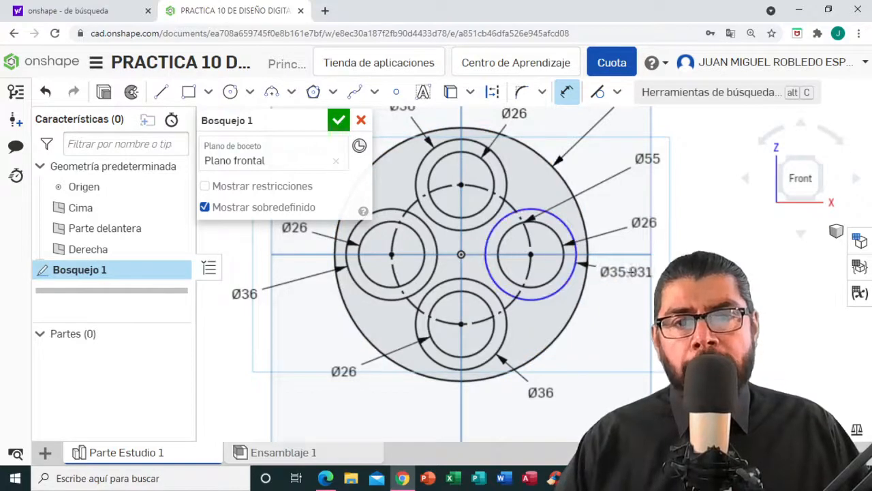
{"action": "left_click", "coordinate": [632, 266]}
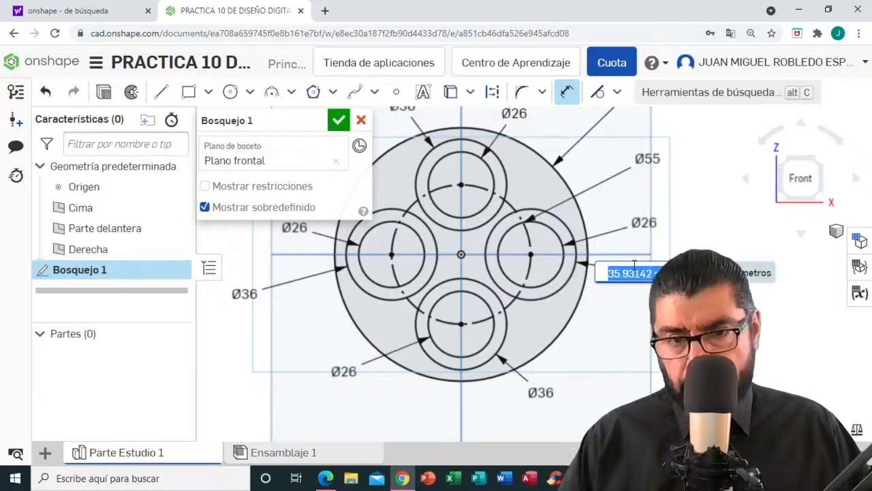
{"action": "key", "text": "BackSpace"}
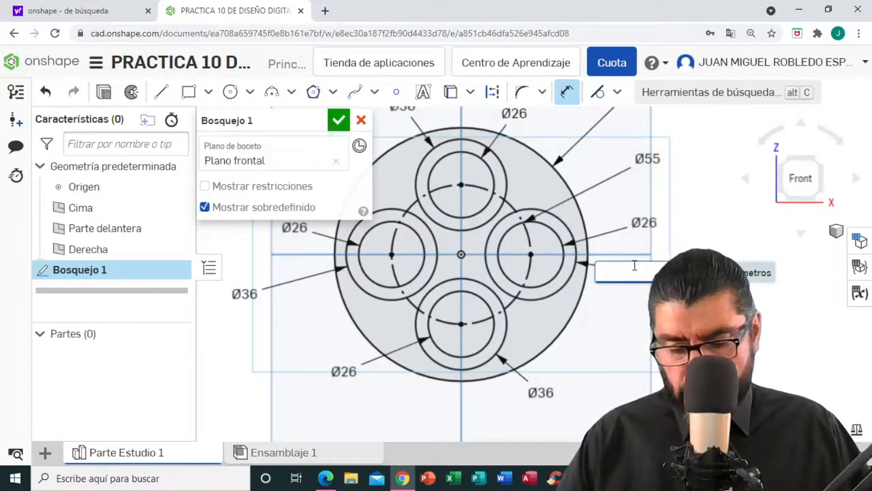
{"action": "type", "text": "36"}
{"action": "key", "text": "Return"}
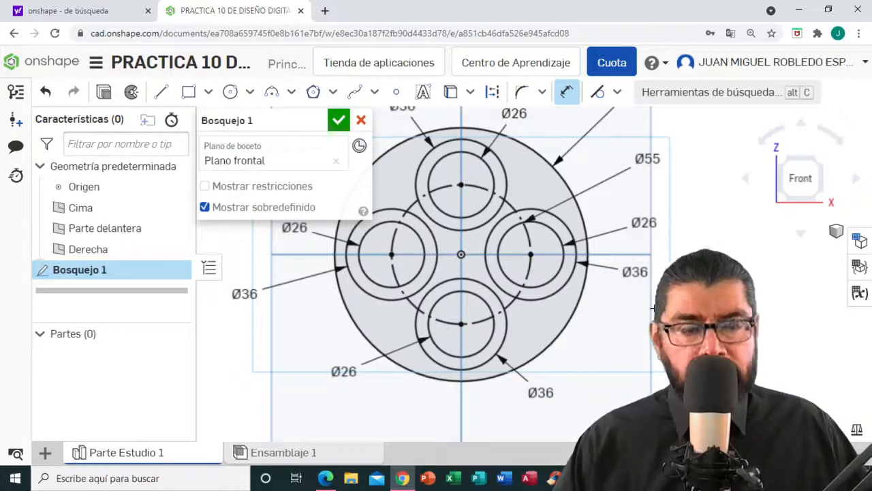
Check the part's front view in the PDF drawing, return to Onshape and sketch a line about 19.6 mm long between the upper and right outer circles
{"action": "middle_click_drag", "start_coordinate": [462, 255], "coordinate": [473, 272]}
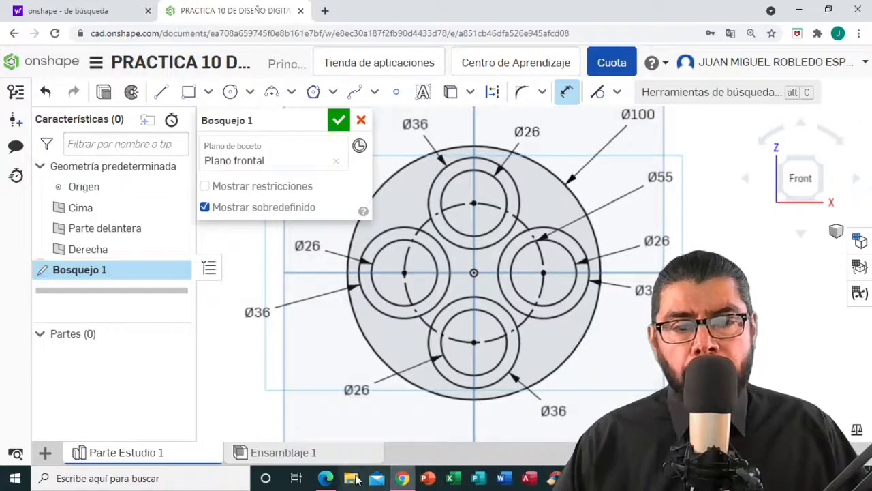
{"action": "left_click", "coordinate": [326, 477]}
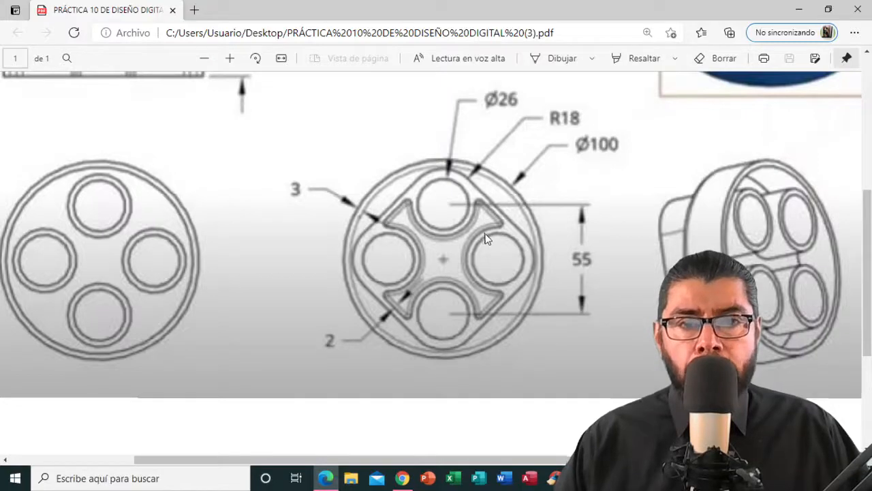
{"action": "left_click", "coordinate": [405, 480]}
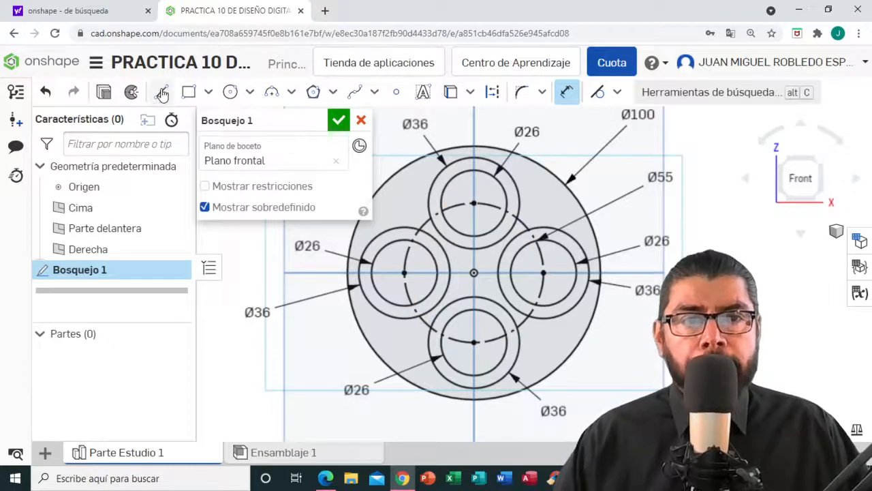
{"action": "left_click", "coordinate": [162, 94]}
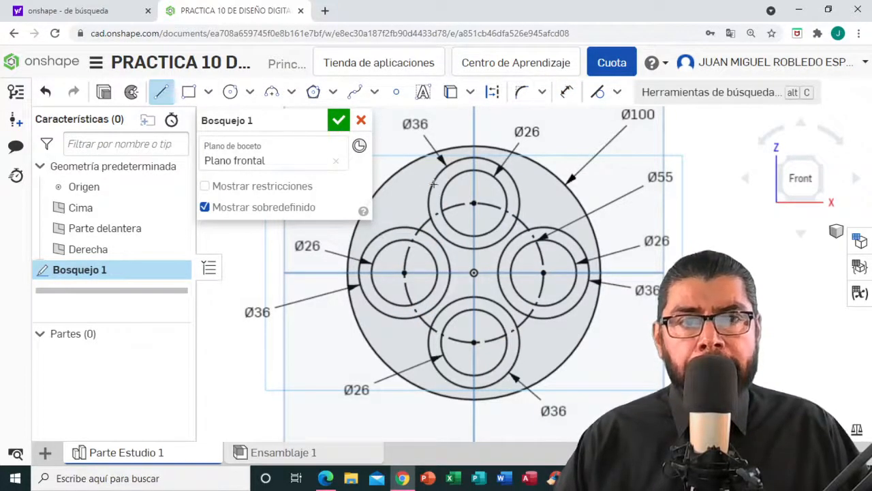
{"action": "left_click", "coordinate": [518, 193]}
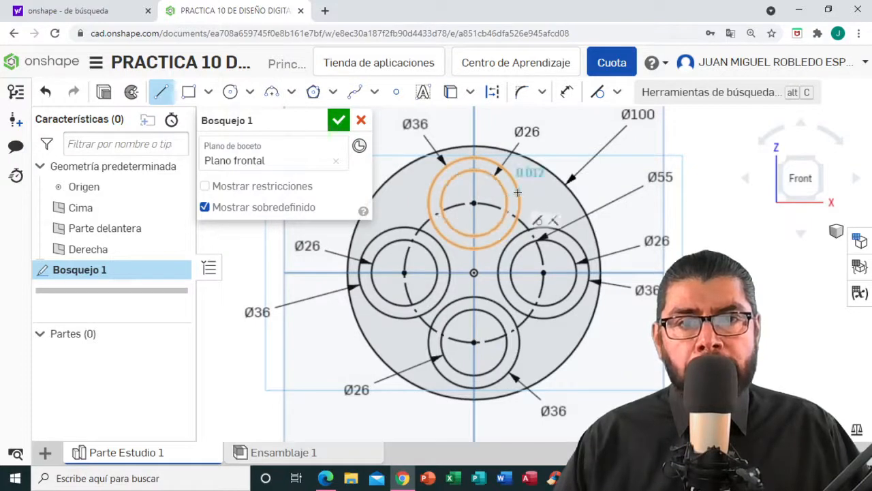
{"action": "left_click", "coordinate": [552, 228]}
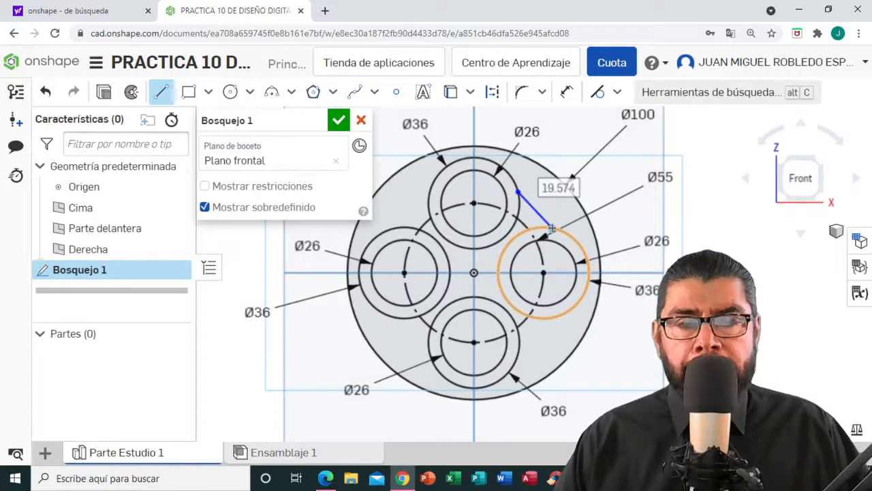
{"action": "key", "text": "Escape"}
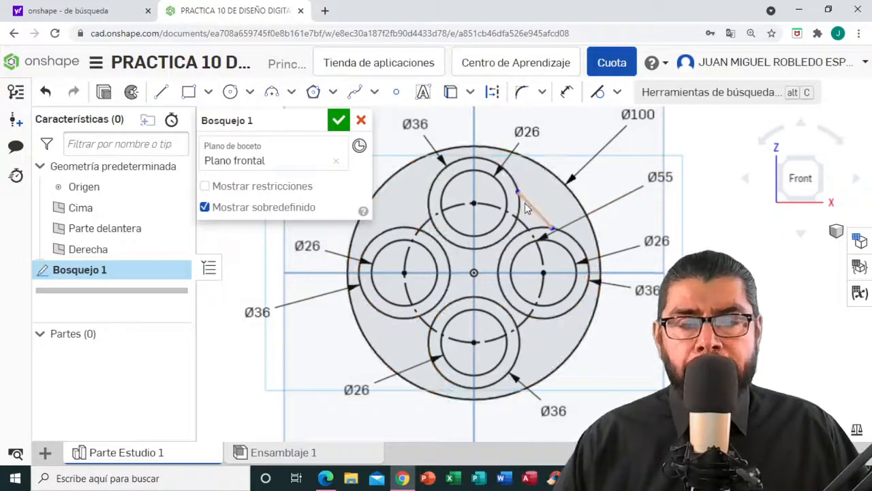
Apply tangent constraints between the upper-right line and the 36 mm circles around the upper and right holes
{"action": "left_click", "coordinate": [597, 97]}
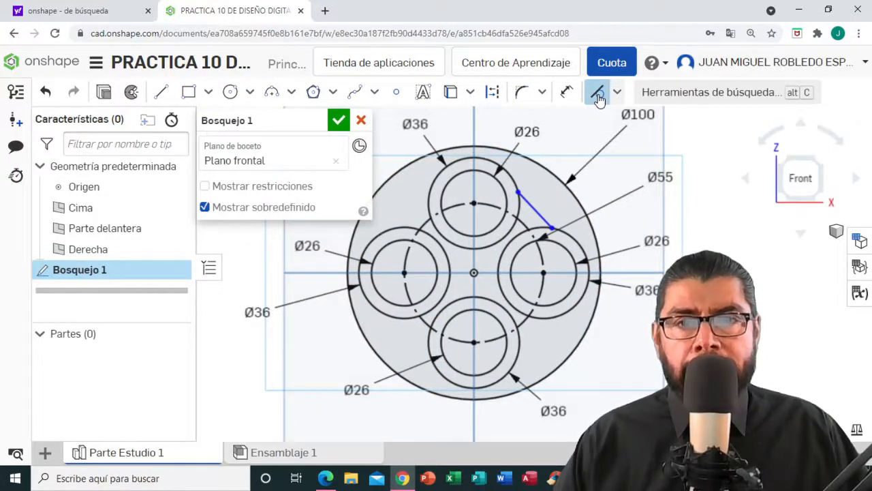
{"action": "left_click", "coordinate": [535, 210]}
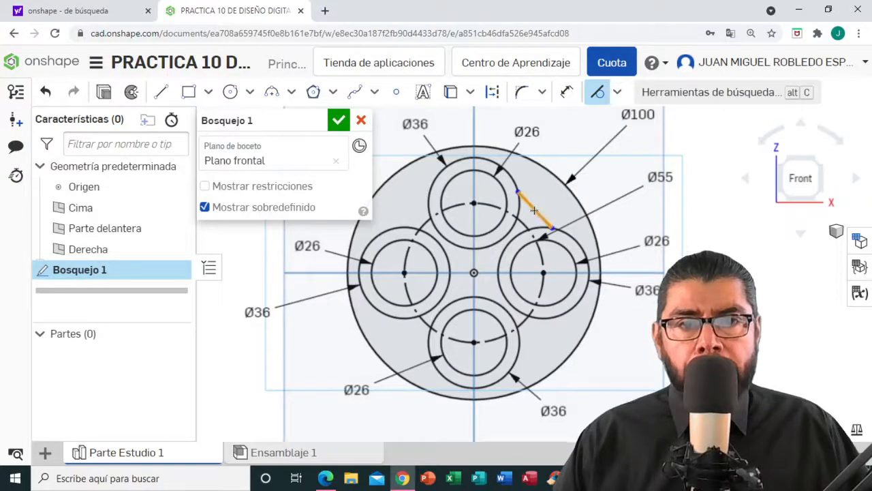
{"action": "left_click", "coordinate": [513, 179]}
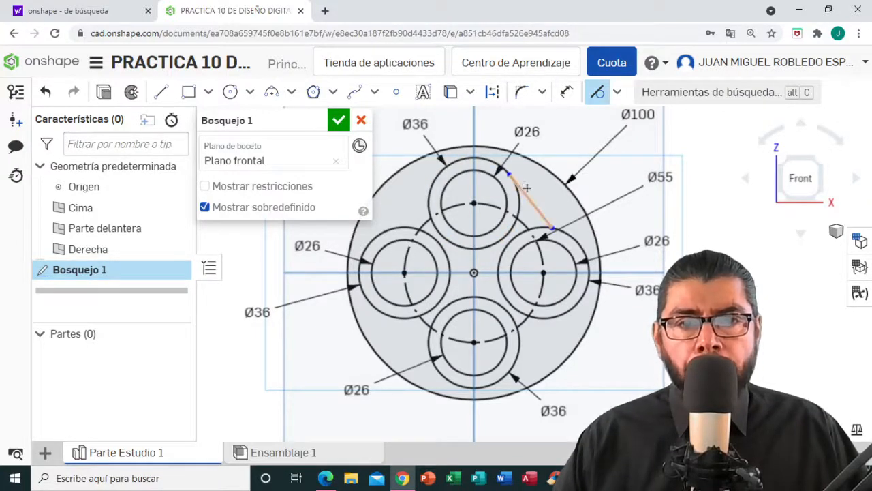
{"action": "left_click", "coordinate": [540, 214]}
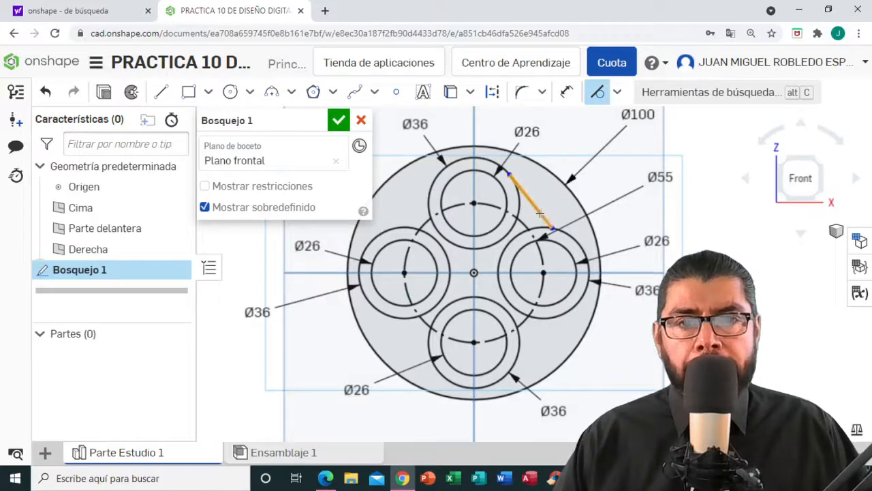
{"action": "left_click", "coordinate": [570, 236]}
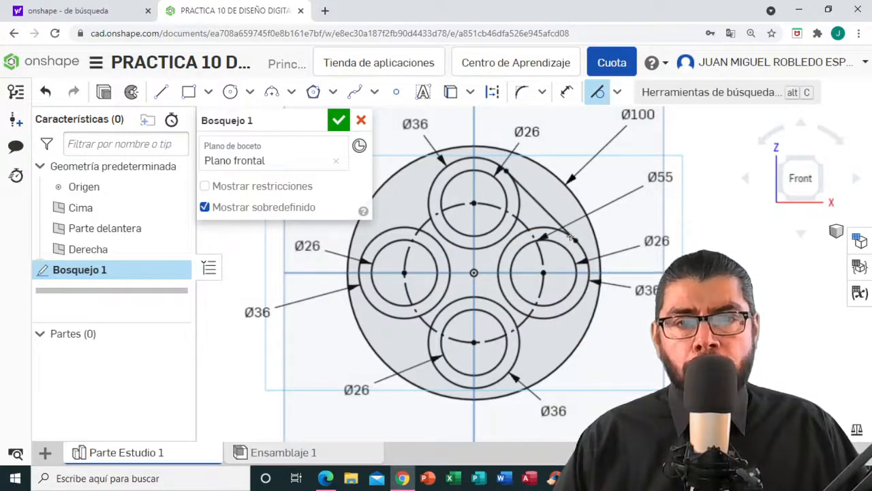
{"action": "left_click", "coordinate": [528, 194]}
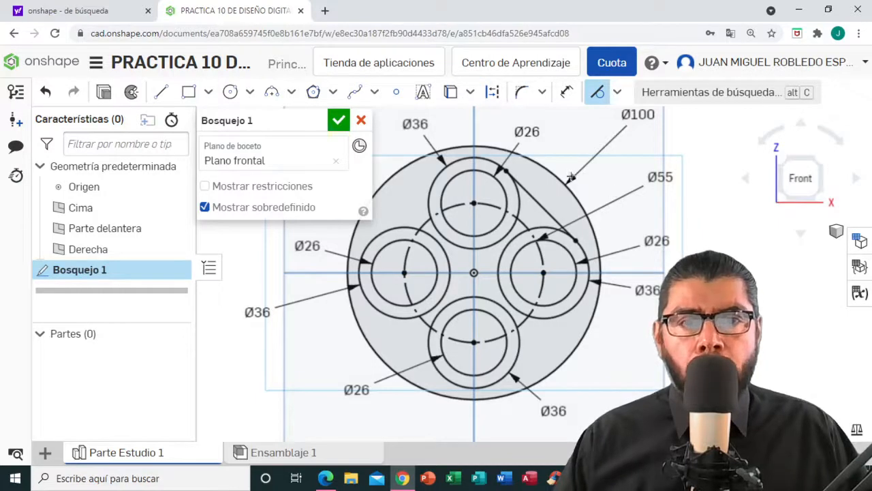
Sketch a line about 20 mm long from the left to the upper 36 mm circle and make it tangent to both
{"action": "left_click", "coordinate": [161, 93]}
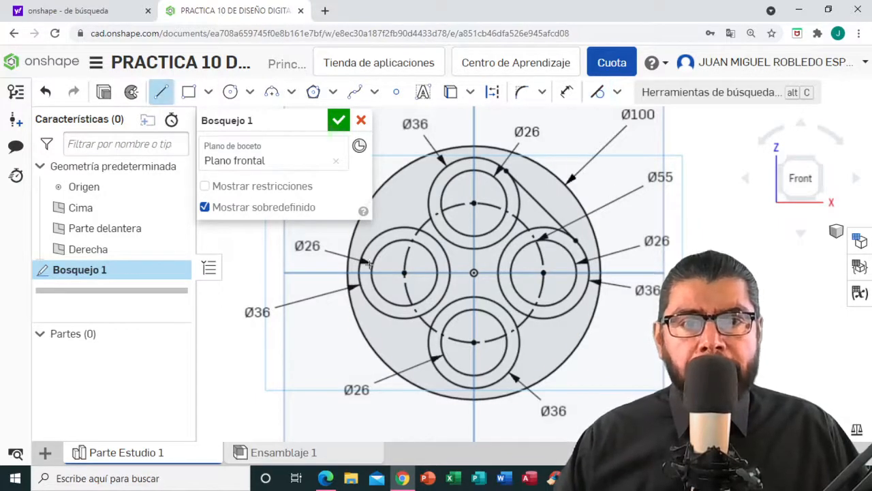
{"action": "left_click", "coordinate": [395, 228]}
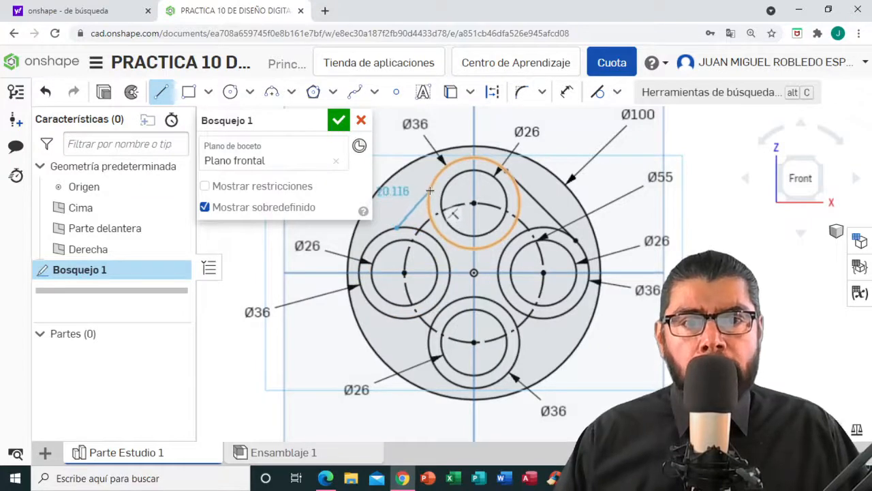
{"action": "left_click", "coordinate": [430, 190]}
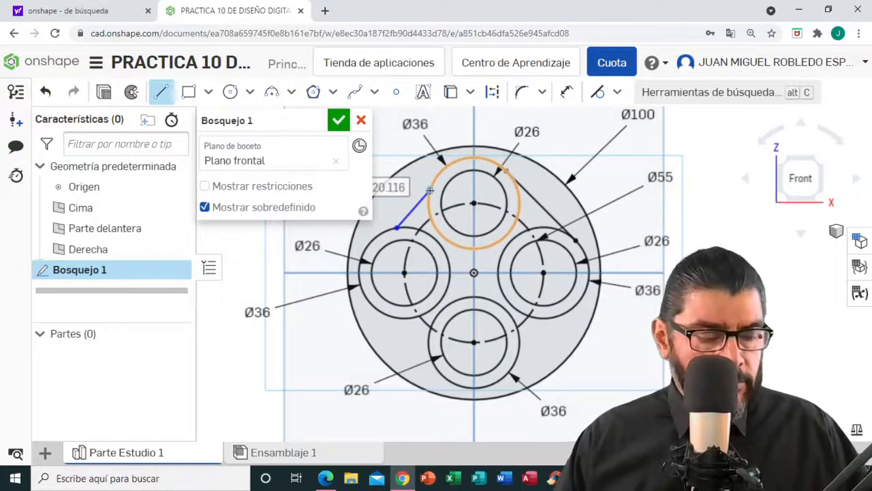
{"action": "left_click", "coordinate": [597, 92]}
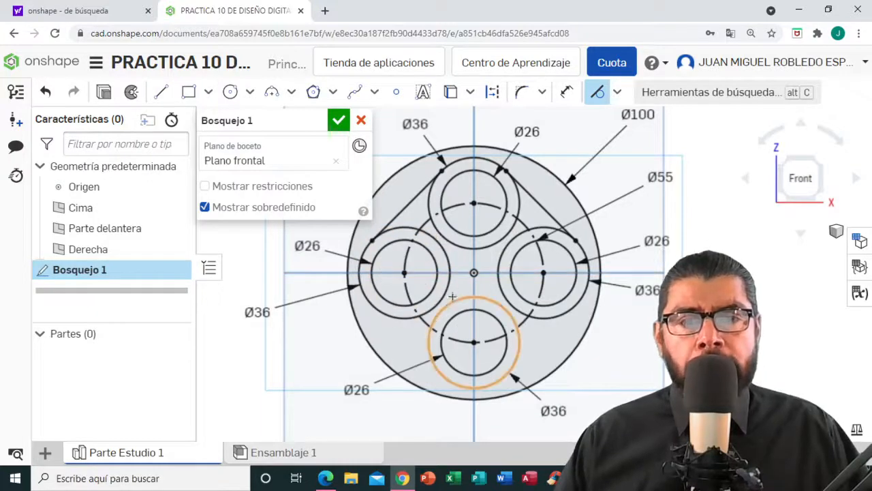
Sketch a line about 31 mm long from the left 36 mm circle to the lower 36 mm circle
{"action": "left_click", "coordinate": [161, 92]}
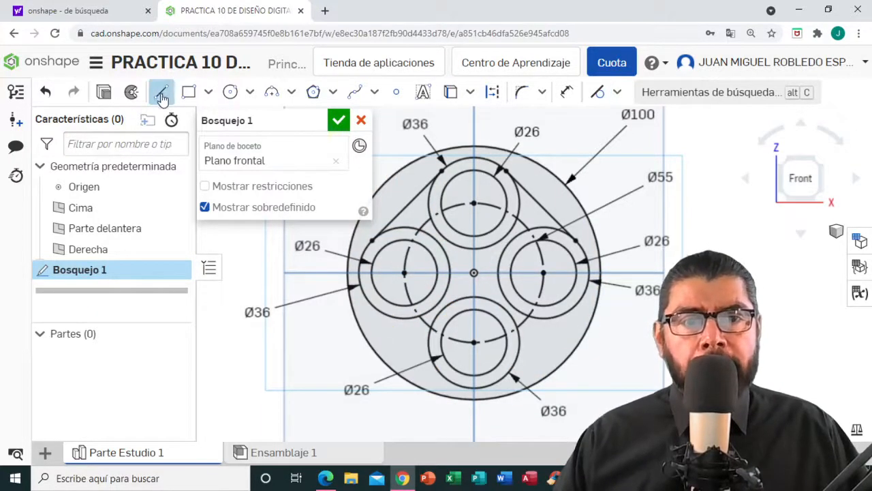
{"action": "left_click", "coordinate": [387, 315]}
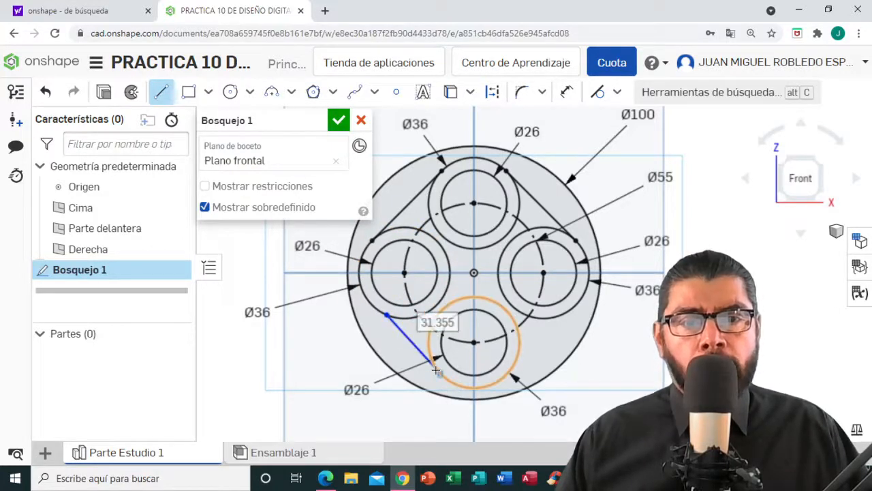
{"action": "left_click", "coordinate": [437, 371]}
{"action": "key", "text": "Escape"}
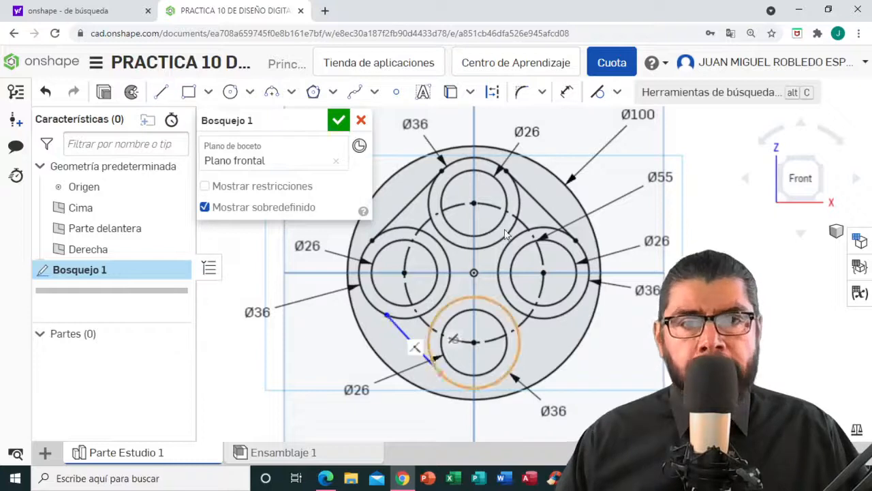
Apply tangent constraints between the lower-left line and the 36 mm circles around the lower and left holes
{"action": "left_click", "coordinate": [600, 94]}
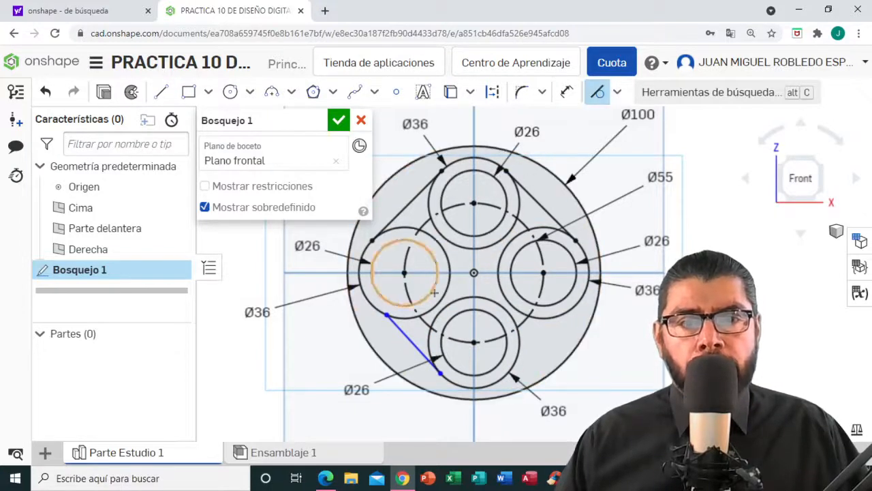
{"action": "left_click", "coordinate": [412, 342]}
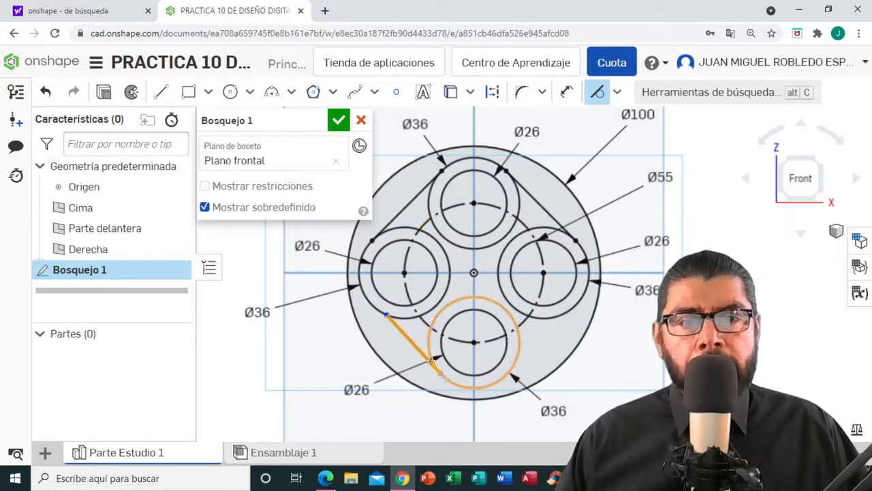
{"action": "left_click", "coordinate": [451, 383]}
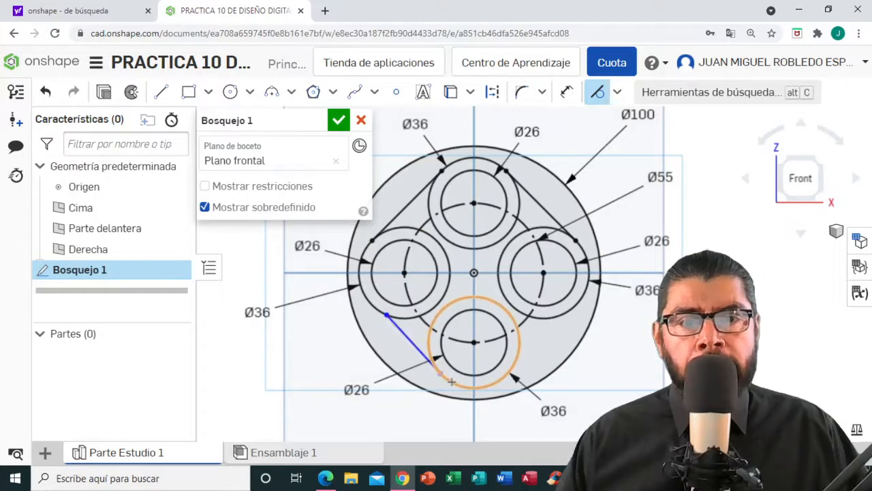
{"action": "left_click", "coordinate": [407, 337]}
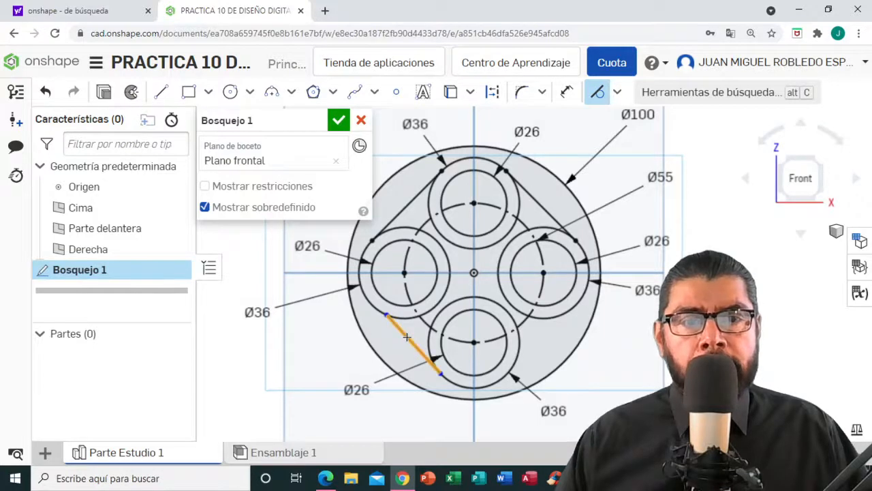
{"action": "left_click", "coordinate": [374, 308]}
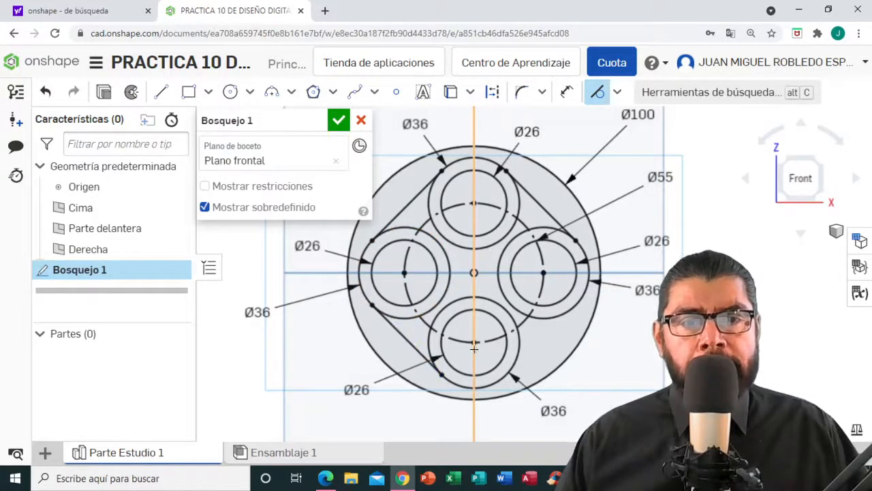
Sketch a line about 18 mm long from the lower 36 mm circle to the right 36 mm circle
{"action": "left_click", "coordinate": [161, 92]}
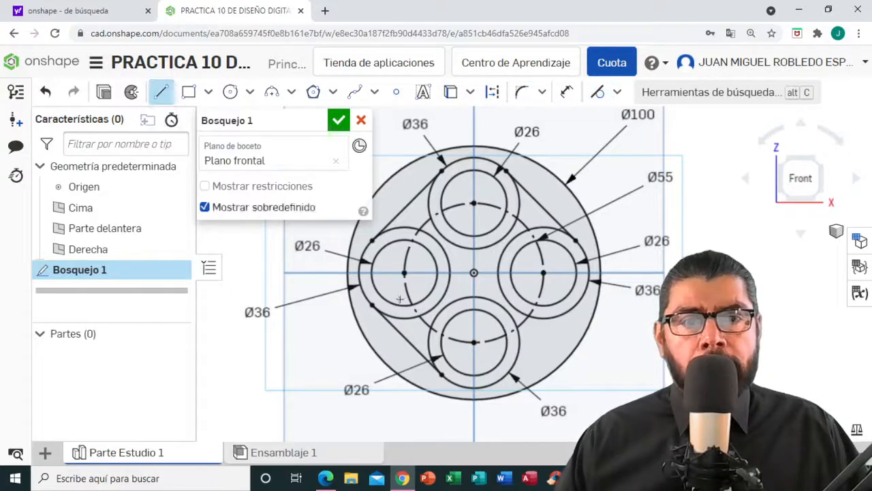
{"action": "left_click", "coordinate": [518, 355]}
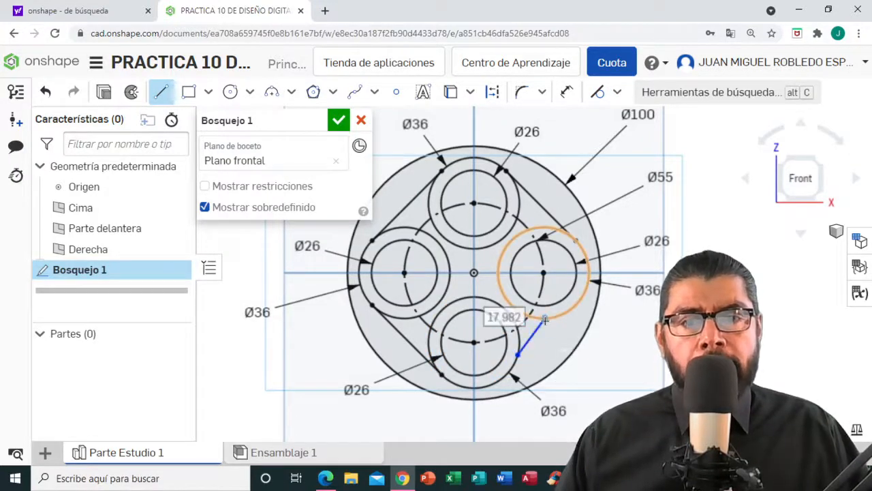
{"action": "left_click", "coordinate": [545, 318]}
{"action": "key", "text": "Escape"}
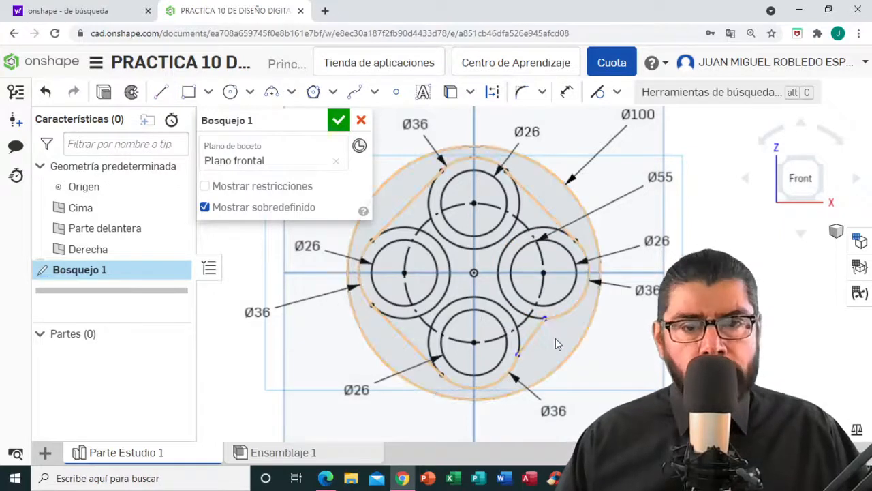
Apply tangent constraints between the lower-right line and the 36 mm circles around the lower and right holes
{"action": "left_click", "coordinate": [599, 94]}
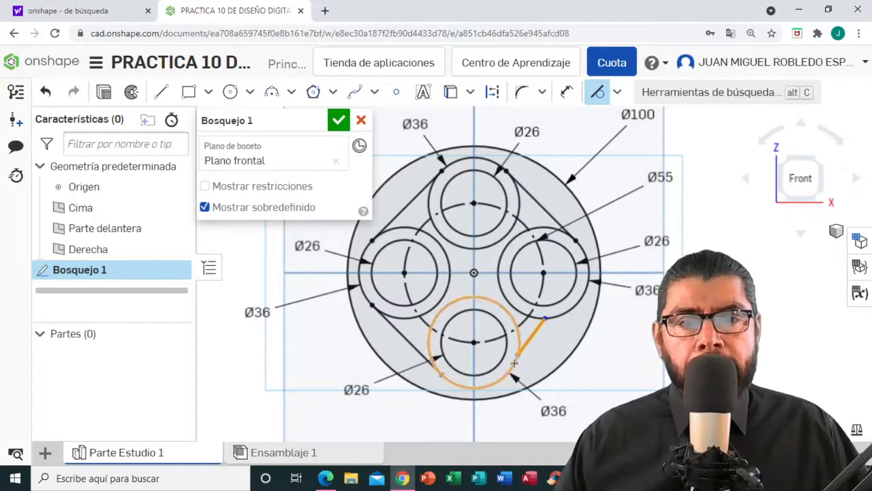
{"action": "left_click", "coordinate": [515, 362]}
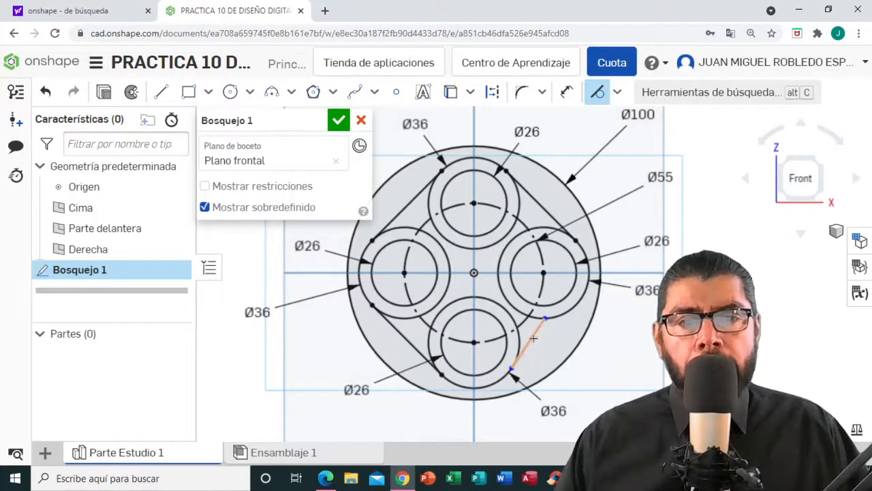
{"action": "left_click", "coordinate": [563, 314]}
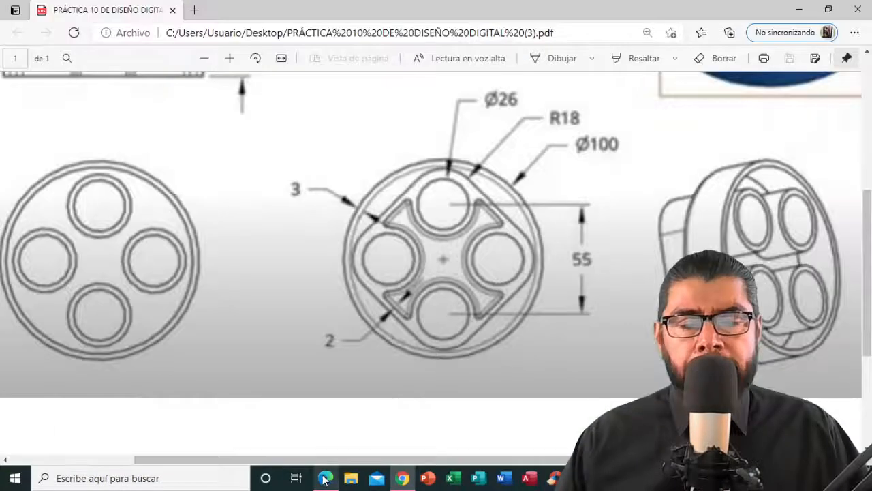
Check the sketch against the PDF drawing, finish the sketch and start an Extrude feature
{"action": "left_click", "coordinate": [325, 477]}
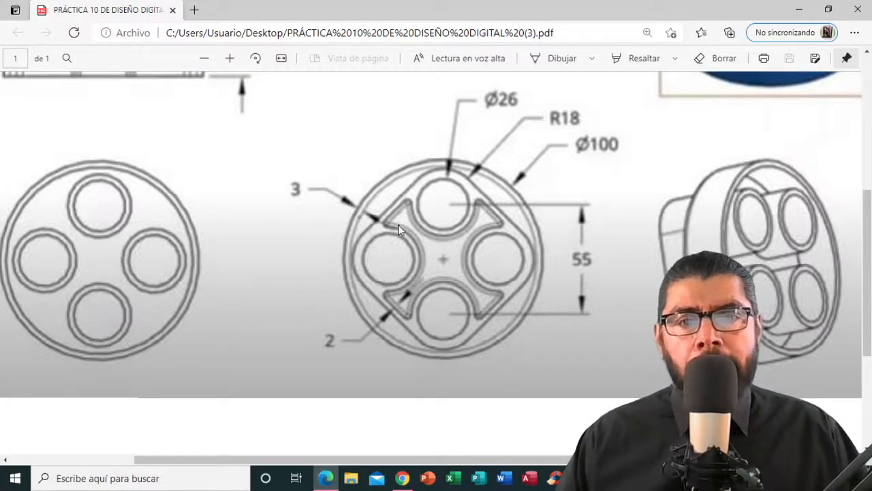
{"action": "left_click", "coordinate": [403, 478]}
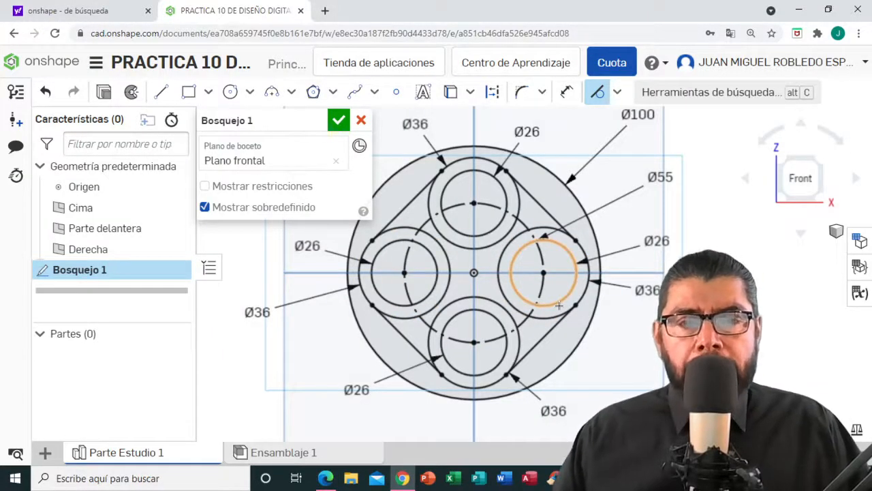
{"action": "left_click", "coordinate": [339, 120]}
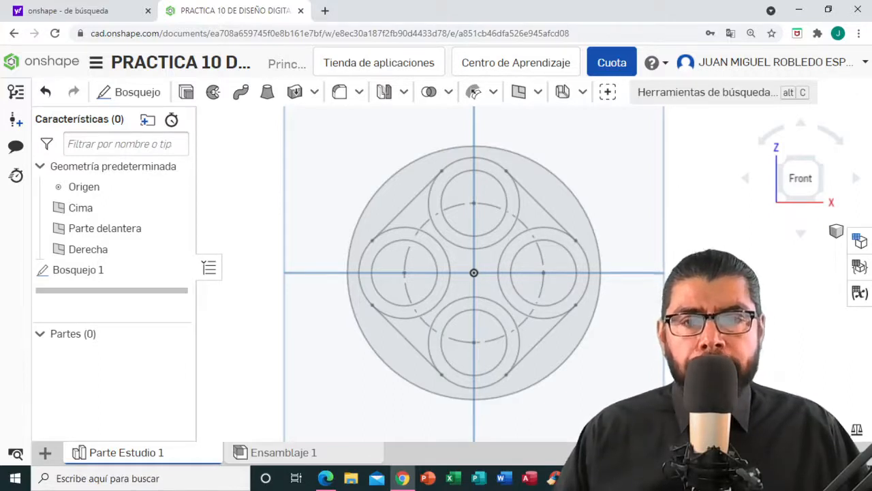
{"action": "right_click_drag", "start_coordinate": [474, 272], "coordinate": [477, 288]}
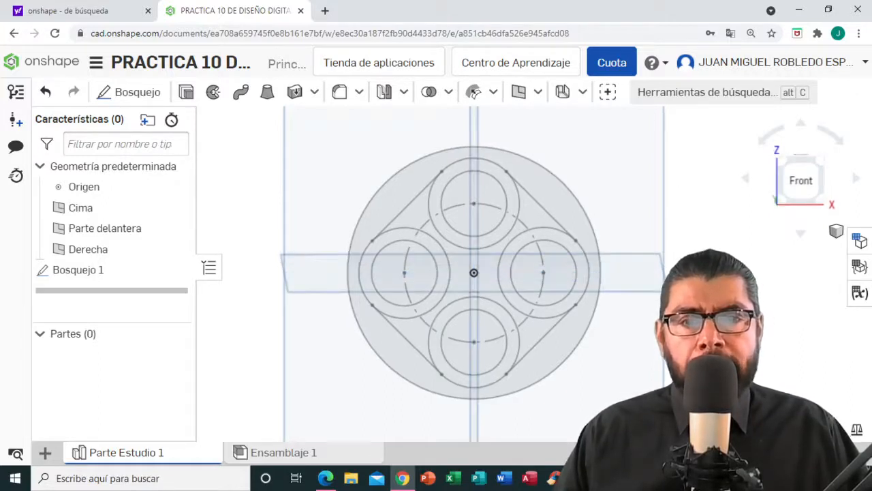
{"action": "left_click", "coordinate": [797, 181]}
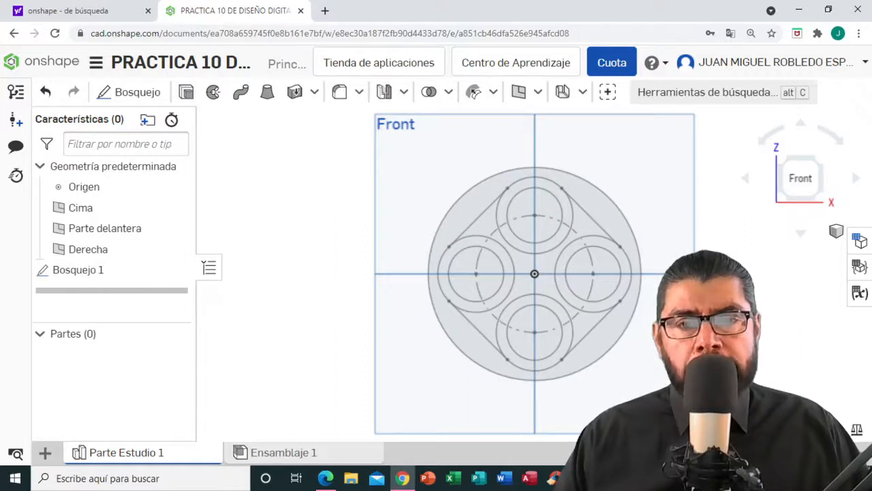
{"action": "mouse_move", "coordinate": [534, 274]}
{"action": "middle_mouse_down"}
{"action": "mouse_move", "coordinate": [485, 280]}
{"action": "mouse_move", "coordinate": [485, 269]}
{"action": "mouse_move", "coordinate": [478, 278]}
{"action": "middle_mouse_up"}
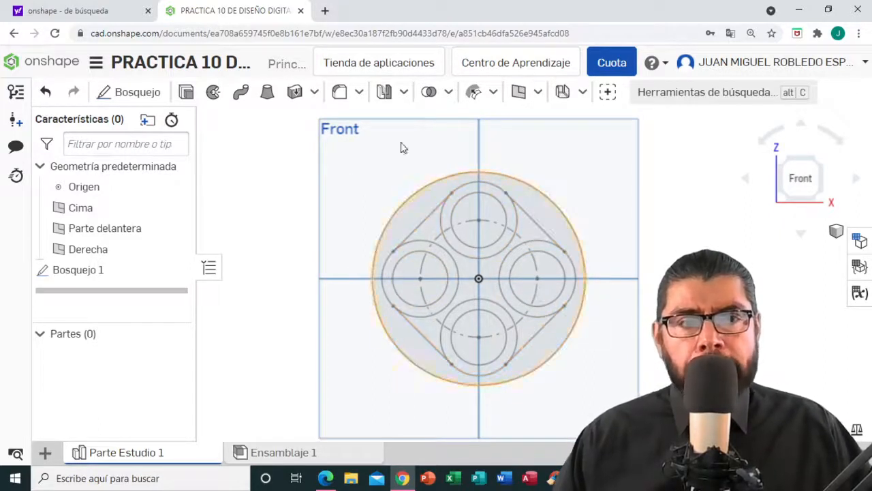
{"action": "left_click", "coordinate": [186, 92]}
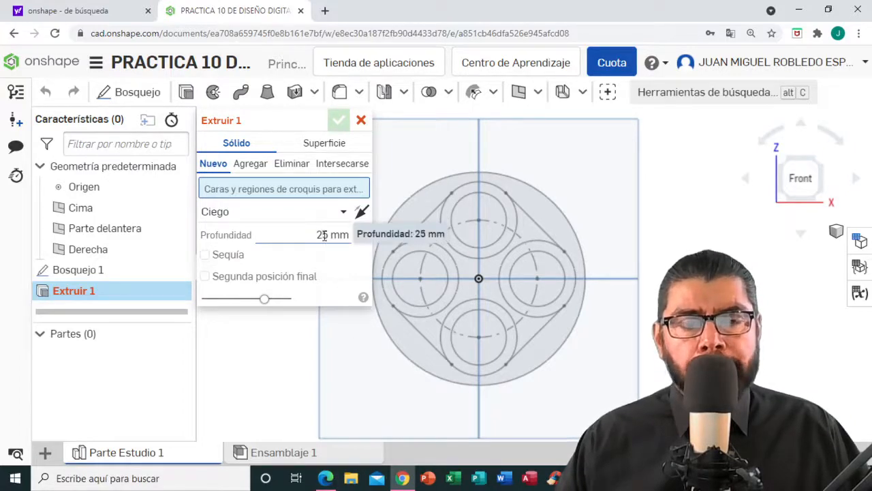
Switch to the PDF drawing and examine its side view, top view and 3D picture for the base height and wall thickness
{"action": "left_click", "coordinate": [326, 478]}
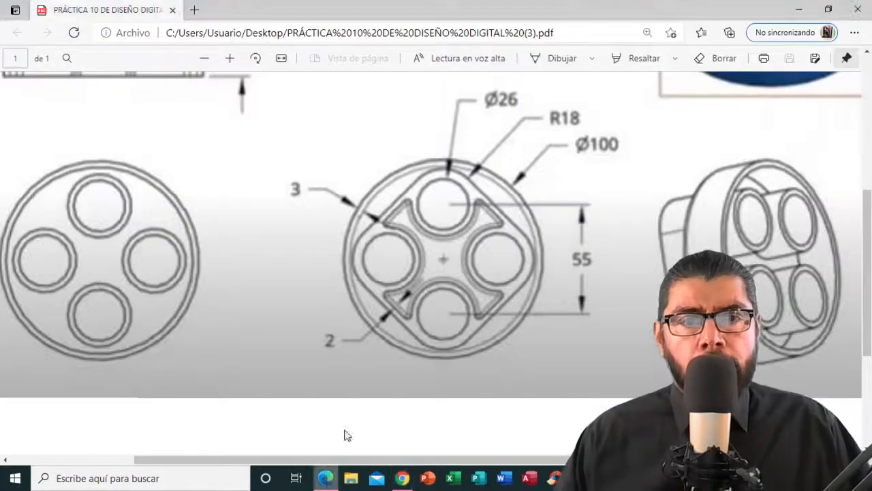
{"action": "scroll", "coordinate": [458, 316], "scroll_direction": "up", "scroll_amount": 3}
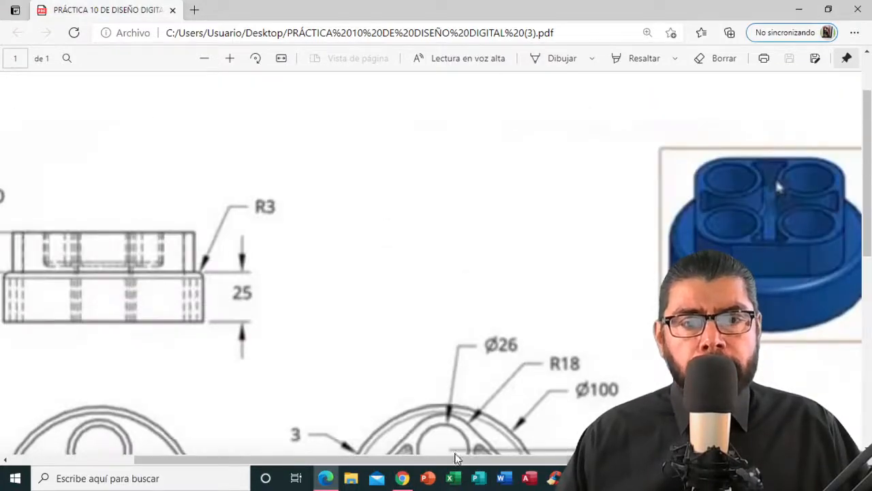
{"action": "left_click_drag", "start_coordinate": [455, 465], "coordinate": [331, 461]}
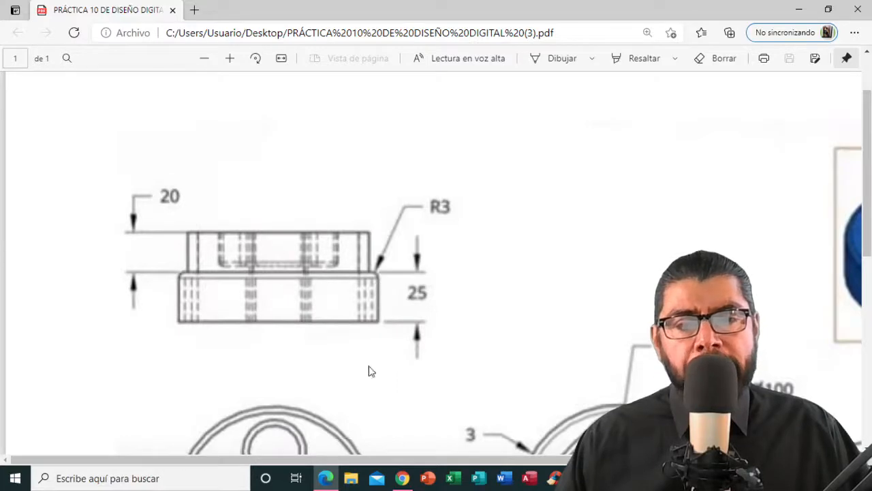
{"action": "left_click_drag", "start_coordinate": [413, 463], "coordinate": [557, 461]}
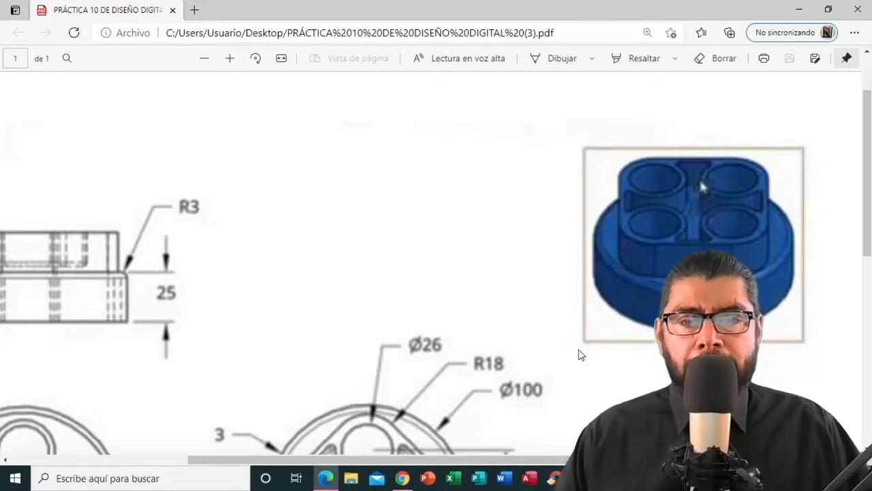
{"action": "scroll", "coordinate": [577, 352], "scroll_direction": "down", "scroll_amount": 1}
{"action": "scroll", "coordinate": [577, 348], "scroll_direction": "down", "scroll_amount": 1}
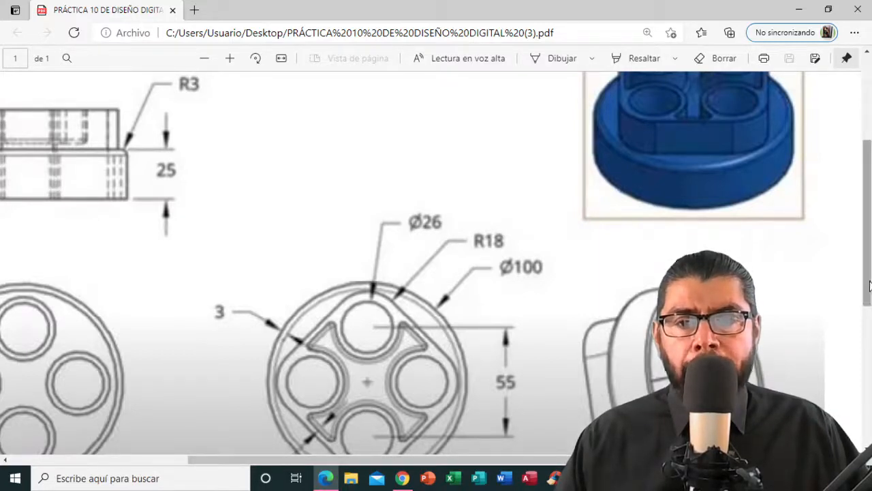
{"action": "scroll", "coordinate": [869, 298], "scroll_direction": "down", "scroll_amount": 1}
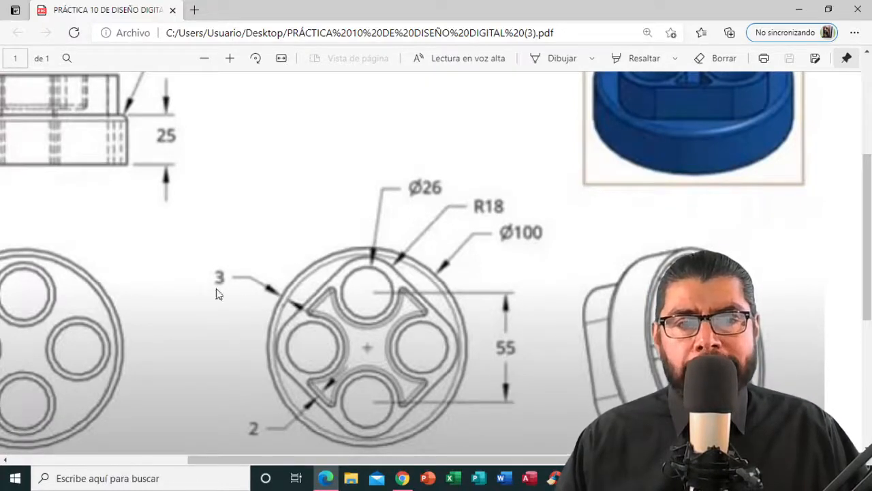
{"action": "left_click_drag", "start_coordinate": [423, 461], "coordinate": [279, 444]}
{"action": "scroll", "coordinate": [330, 289], "scroll_direction": "up", "scroll_amount": 2}
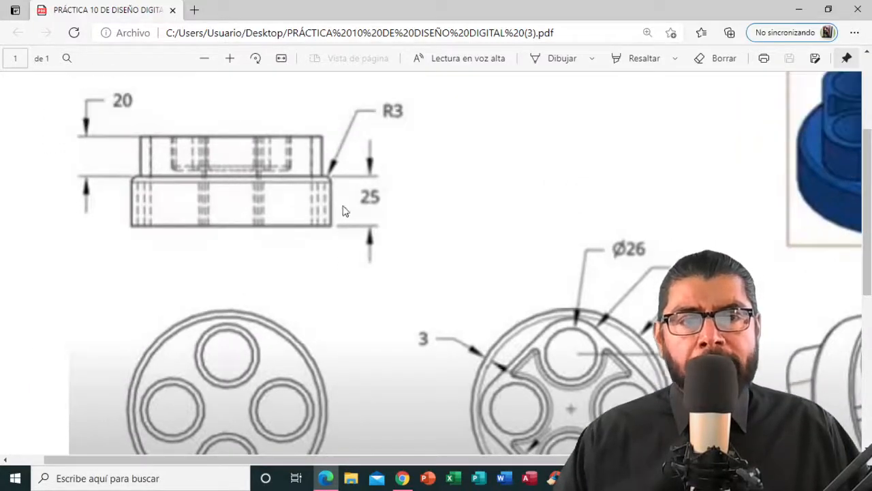
{"action": "left_click", "coordinate": [402, 478]}
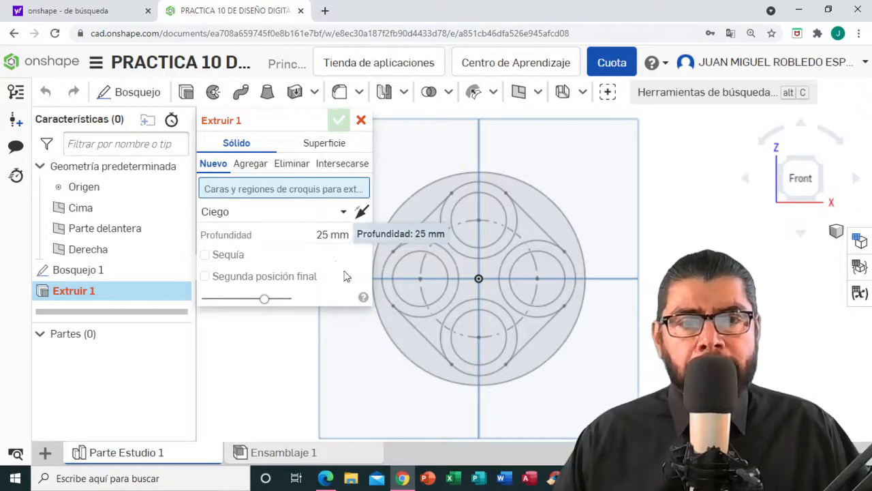
Extrude all sketch regions except the four 26 mm holes by 25 mm as a new solid, with the direction reversed
{"action": "left_click", "coordinate": [412, 219]}
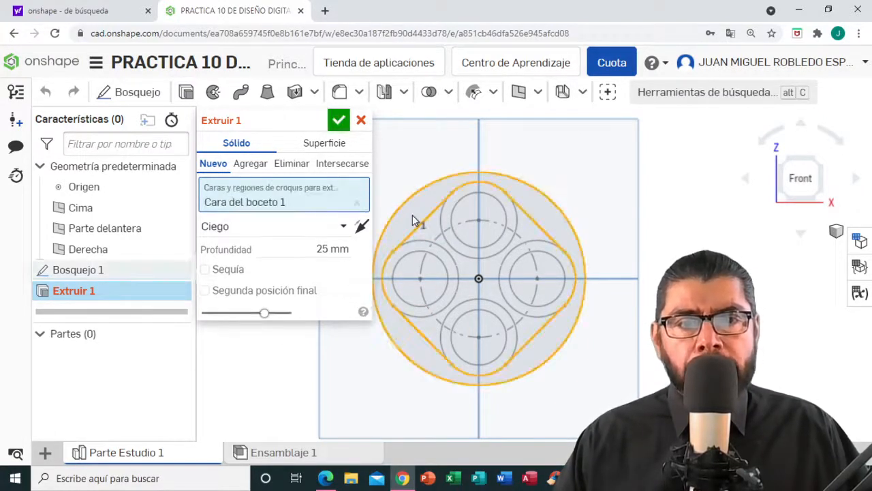
{"action": "left_click", "coordinate": [524, 229]}
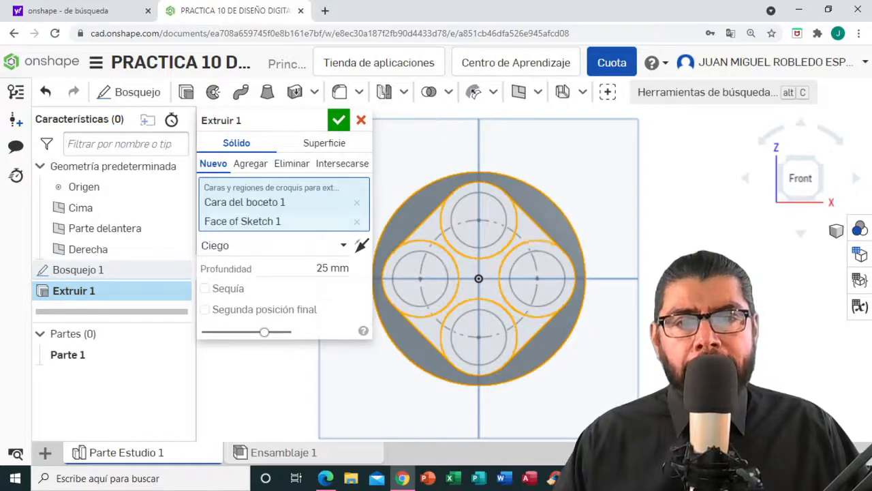
{"action": "left_click", "coordinate": [515, 225]}
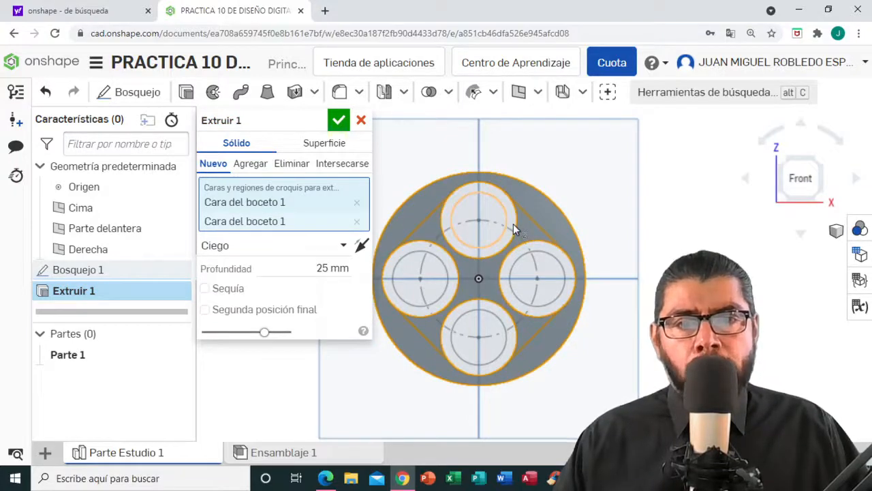
{"action": "left_click", "coordinate": [453, 274]}
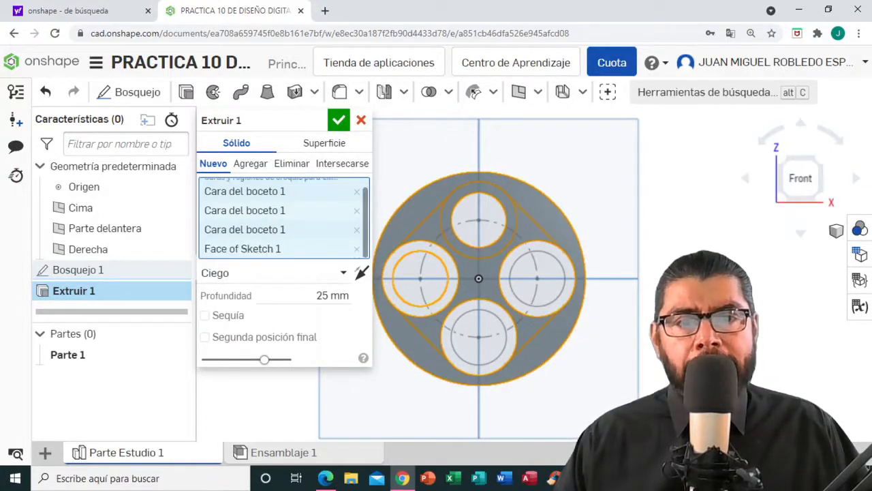
{"action": "left_click", "coordinate": [505, 319]}
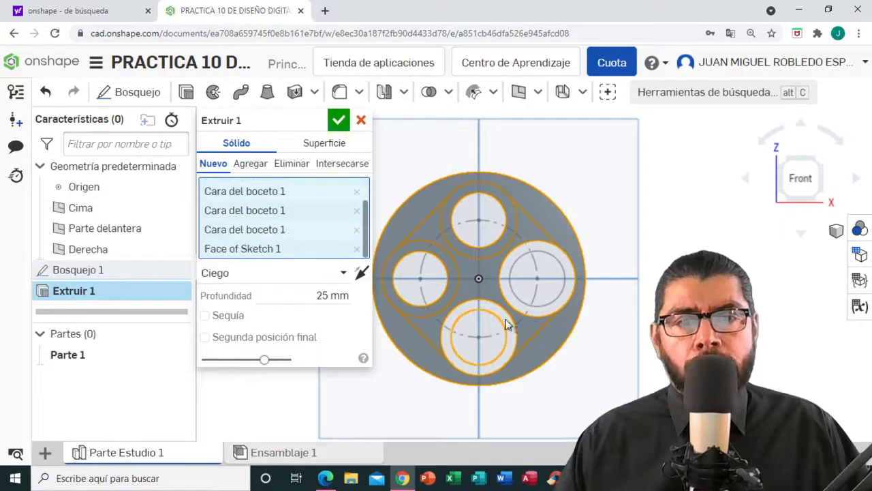
{"action": "left_click", "coordinate": [558, 300]}
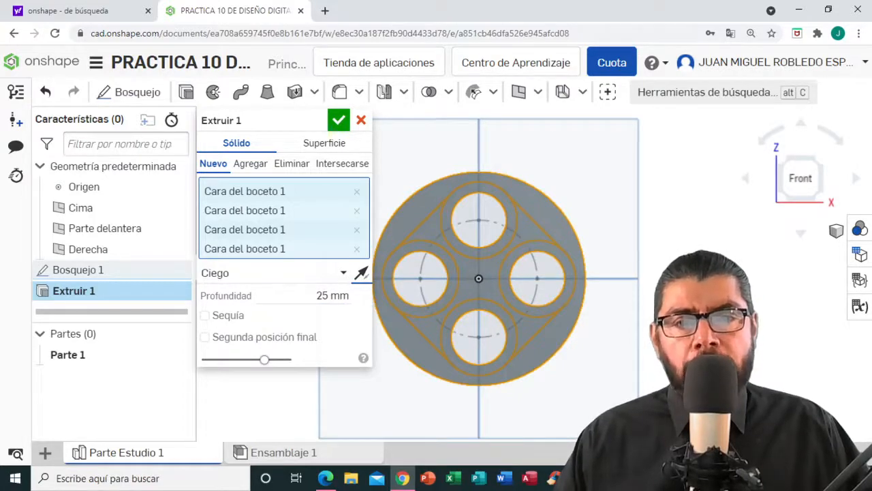
{"action": "right_click_drag", "start_coordinate": [449, 273], "coordinate": [487, 292]}
{"action": "right_click_drag", "start_coordinate": [426, 246], "coordinate": [415, 239]}
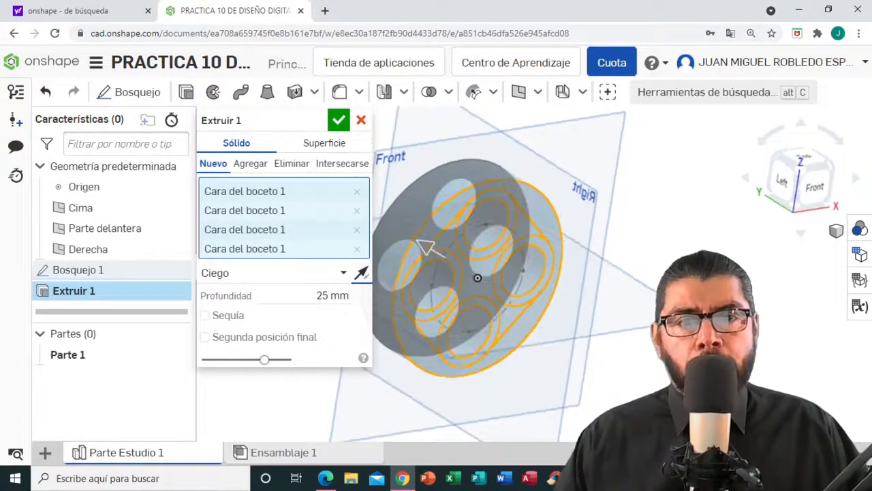
{"action": "left_click", "coordinate": [340, 120]}
Shell the extruded disc with a 3 mm wall thickness, removing its flat back face with the four holes
{"action": "right_click_drag", "start_coordinate": [705, 326], "coordinate": [679, 262]}
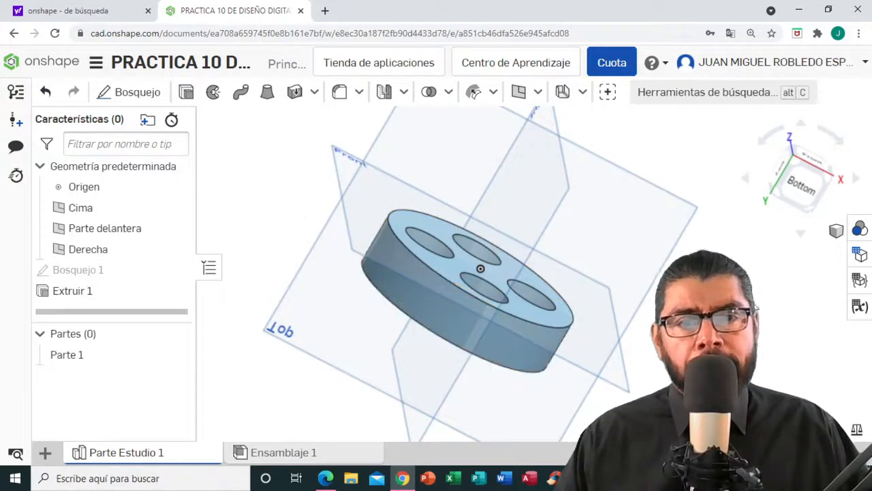
{"action": "mouse_move", "coordinate": [817, 295]}
{"action": "right_mouse_down"}
{"action": "mouse_move", "coordinate": [765, 286]}
{"action": "mouse_move", "coordinate": [769, 270]}
{"action": "mouse_move", "coordinate": [755, 298]}
{"action": "mouse_move", "coordinate": [753, 272]}
{"action": "mouse_move", "coordinate": [797, 315]}
{"action": "mouse_move", "coordinate": [811, 307]}
{"action": "right_mouse_up"}
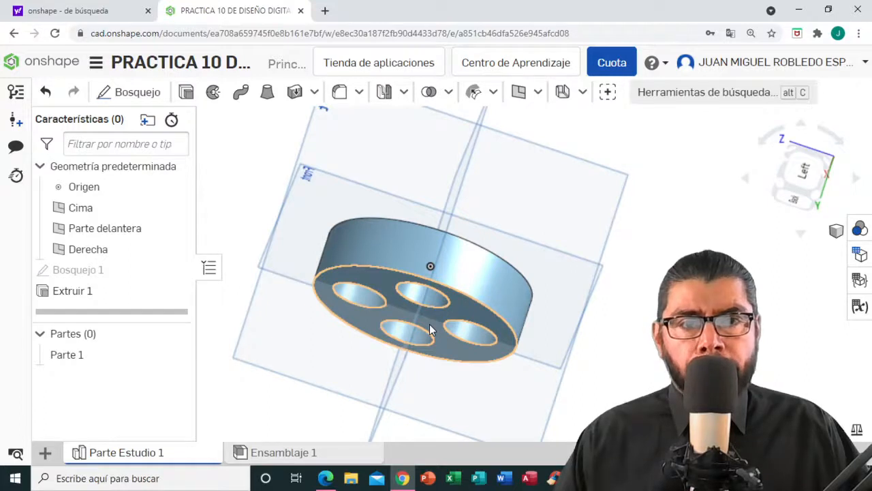
{"action": "left_click", "coordinate": [403, 92]}
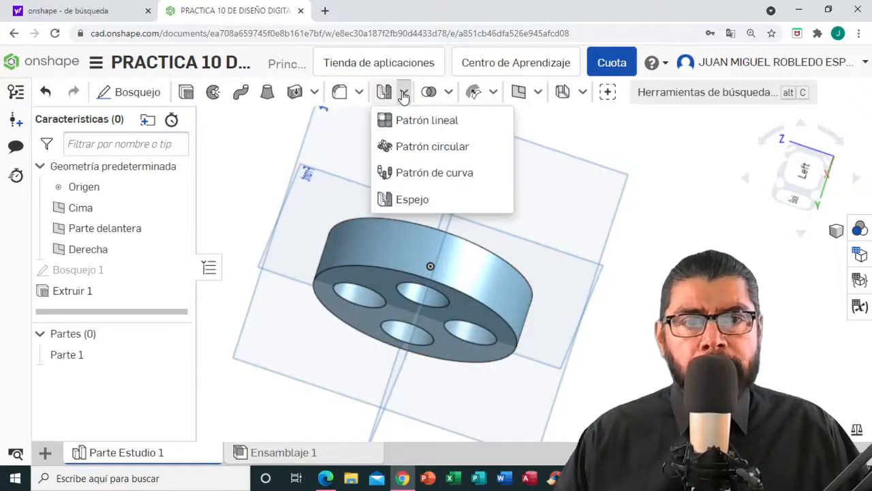
{"action": "left_click", "coordinate": [359, 94]}
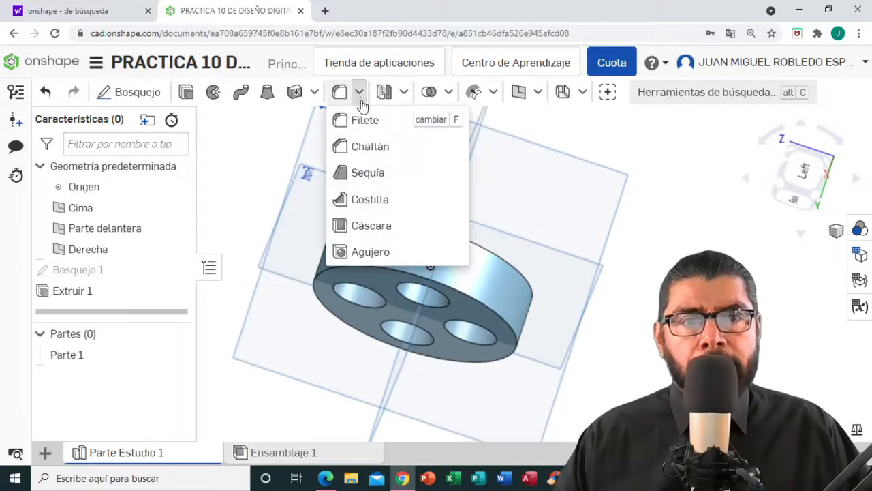
{"action": "left_click", "coordinate": [368, 227]}
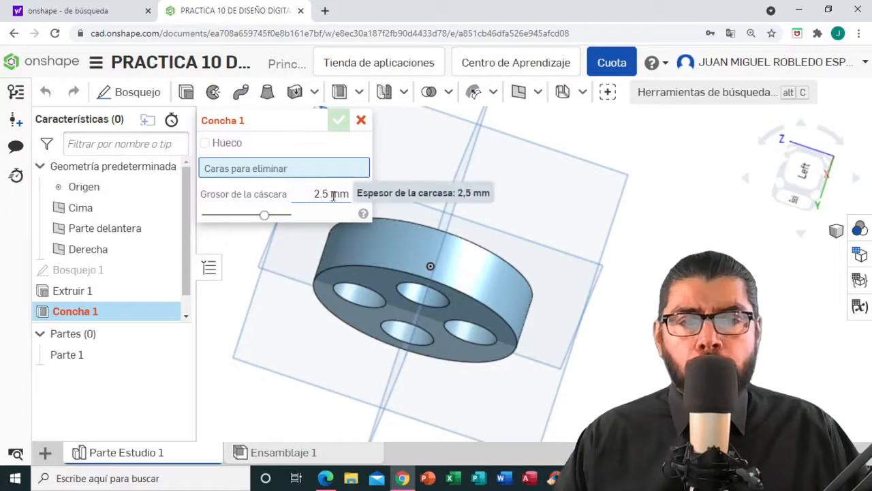
{"action": "left_click", "coordinate": [348, 194]}
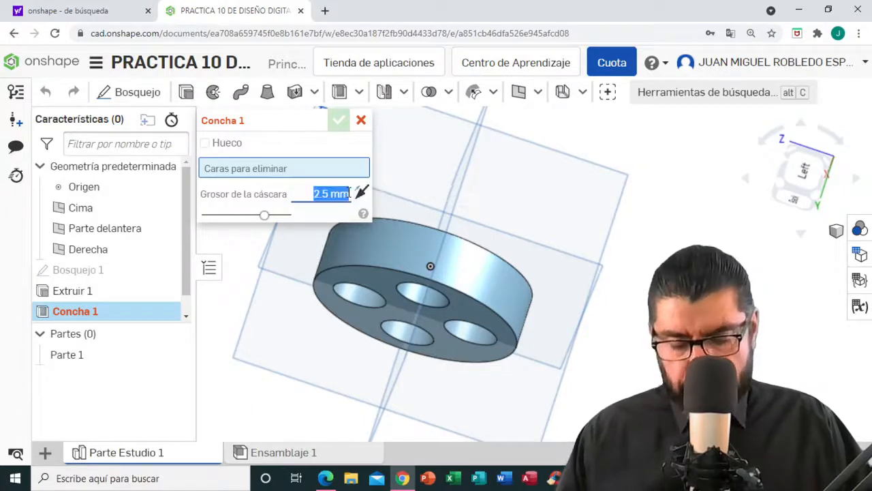
{"action": "key", "text": "BackSpace"}
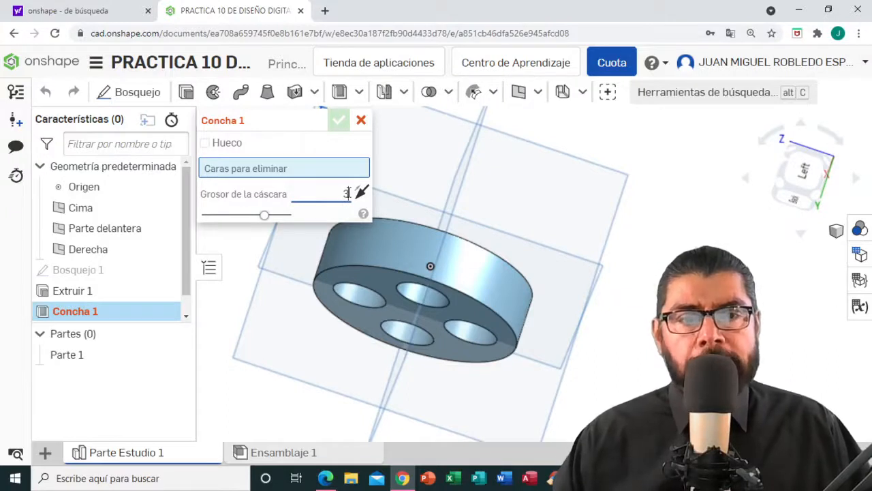
{"action": "left_click", "coordinate": [395, 304]}
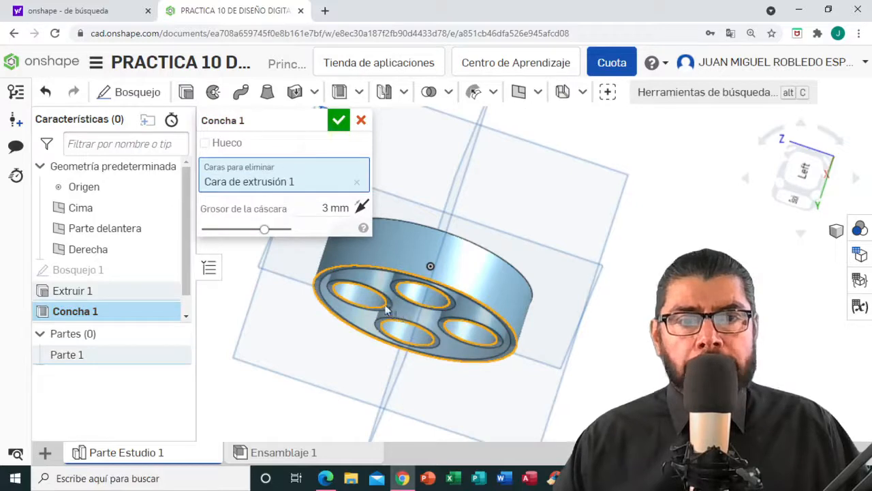
{"action": "left_click", "coordinate": [340, 122]}
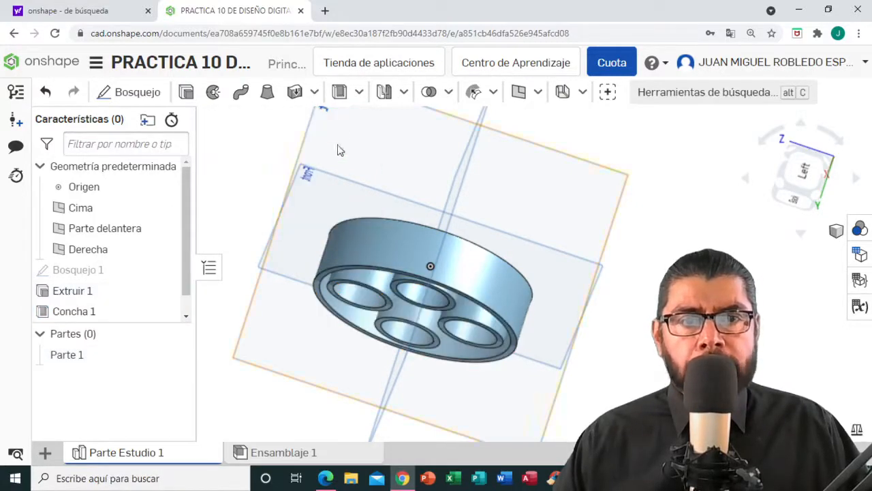
Inspect the shelled base from several sides and compare it with the side view and 3D picture in the PDF drawing
{"action": "right_click_drag", "start_coordinate": [600, 311], "coordinate": [593, 235]}
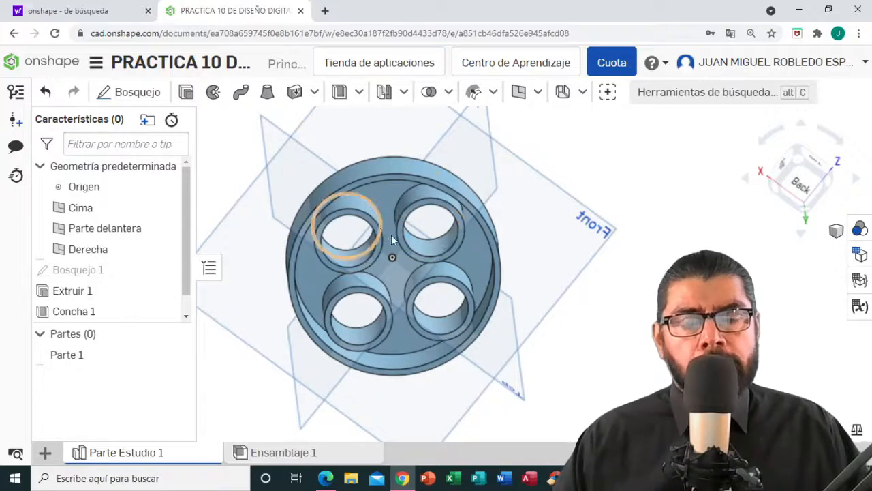
{"action": "mouse_move", "coordinate": [391, 234]}
{"action": "right_mouse_down"}
{"action": "mouse_move", "coordinate": [398, 263]}
{"action": "mouse_move", "coordinate": [404, 238]}
{"action": "mouse_move", "coordinate": [387, 230]}
{"action": "mouse_move", "coordinate": [392, 246]}
{"action": "mouse_move", "coordinate": [395, 229]}
{"action": "mouse_move", "coordinate": [395, 239]}
{"action": "right_mouse_up"}
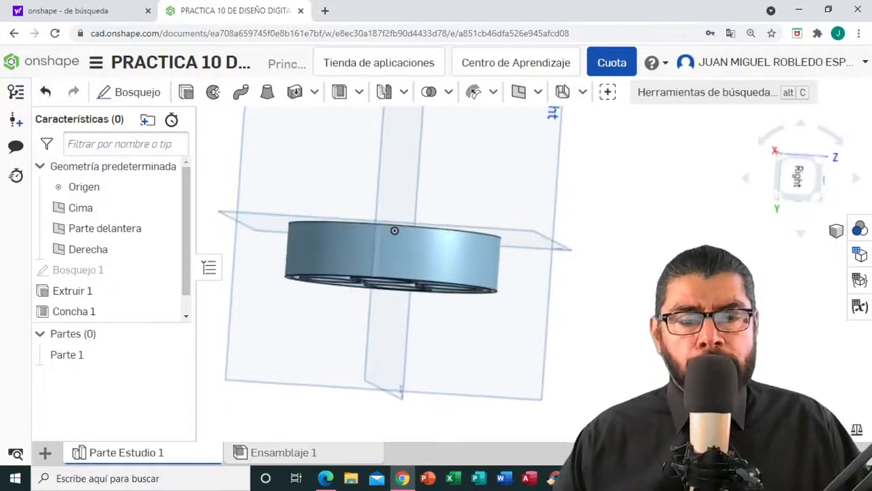
{"action": "left_click", "coordinate": [333, 481]}
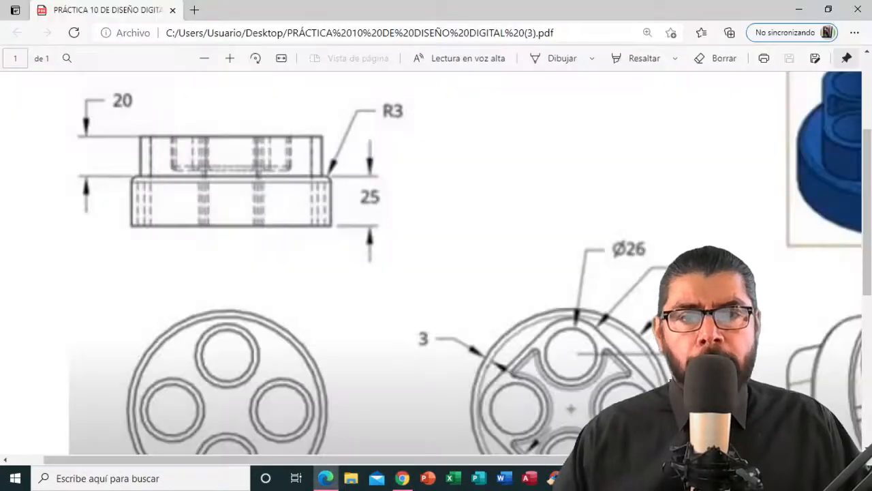
{"action": "left_click_drag", "start_coordinate": [495, 460], "coordinate": [671, 461]}
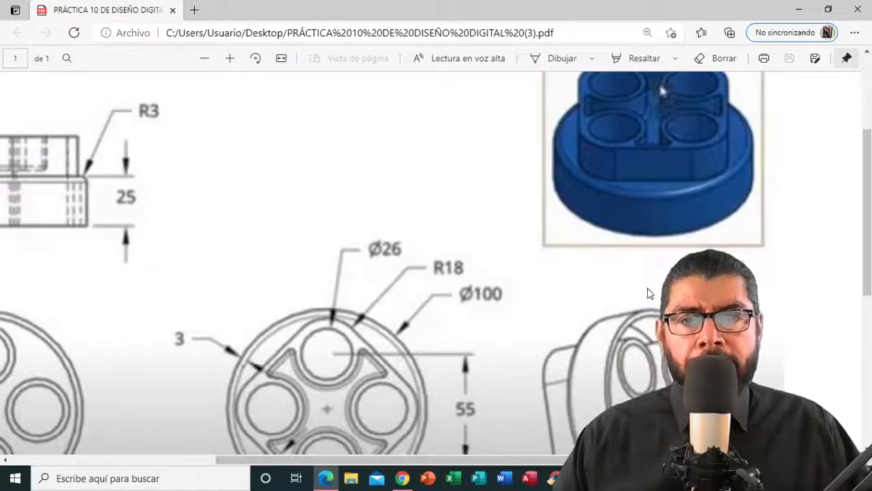
{"action": "scroll", "coordinate": [647, 288], "scroll_direction": "up", "scroll_amount": 3}
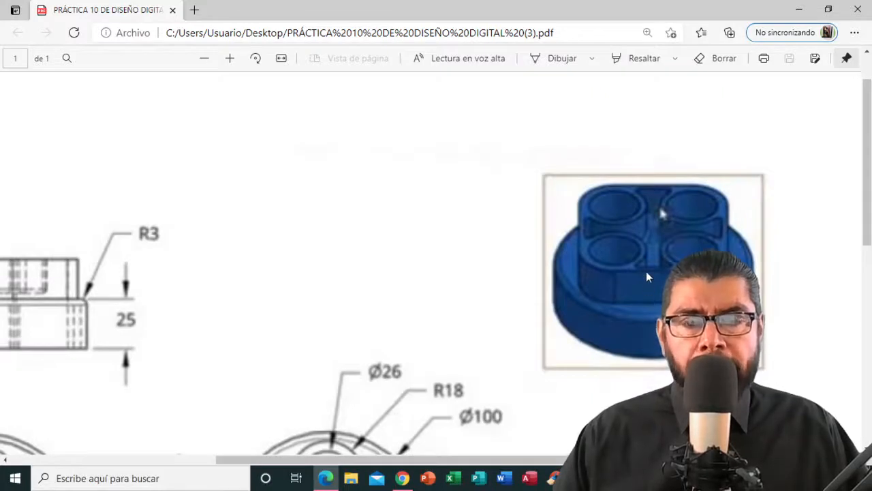
{"action": "left_click", "coordinate": [402, 478]}
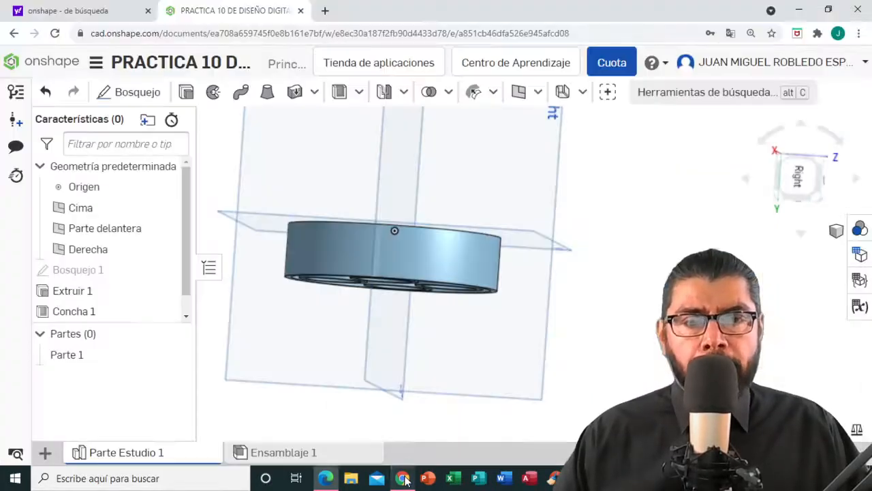
Reopen the base sketch in front view and select the central region plus the four rings between the 26 mm and 36 mm circles
{"action": "right_click_drag", "start_coordinate": [609, 354], "coordinate": [589, 412]}
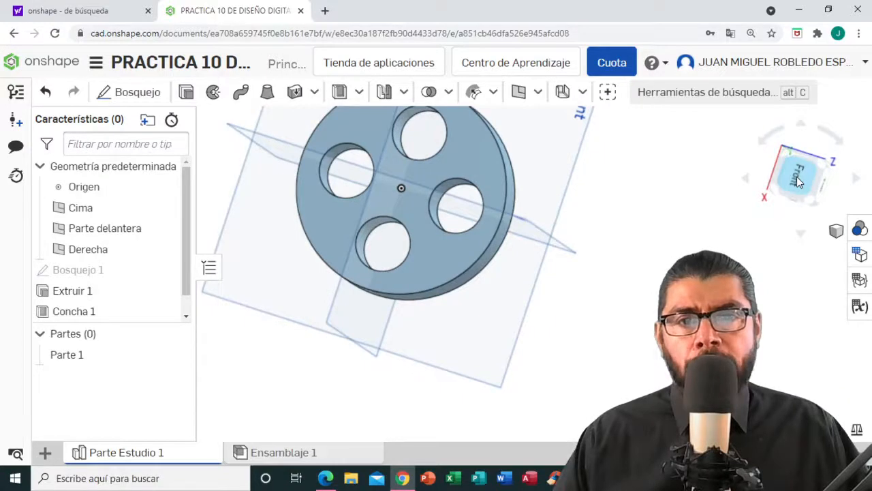
{"action": "left_click", "coordinate": [796, 174]}
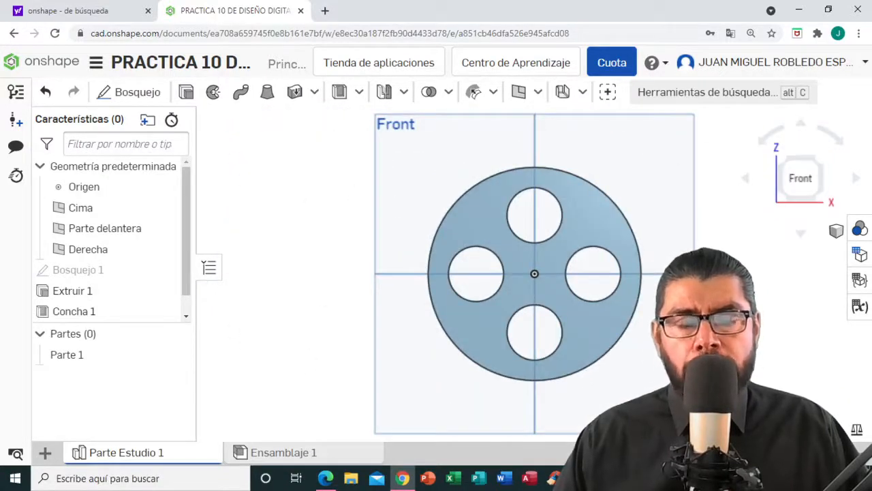
{"action": "right_click_drag", "start_coordinate": [744, 386], "coordinate": [752, 256]}
{"action": "left_click", "coordinate": [799, 179]}
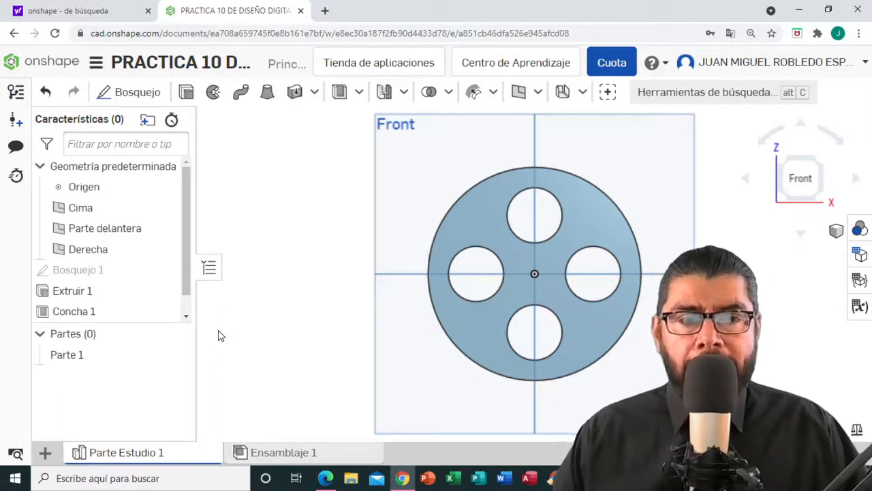
{"action": "double_click", "coordinate": [96, 272]}
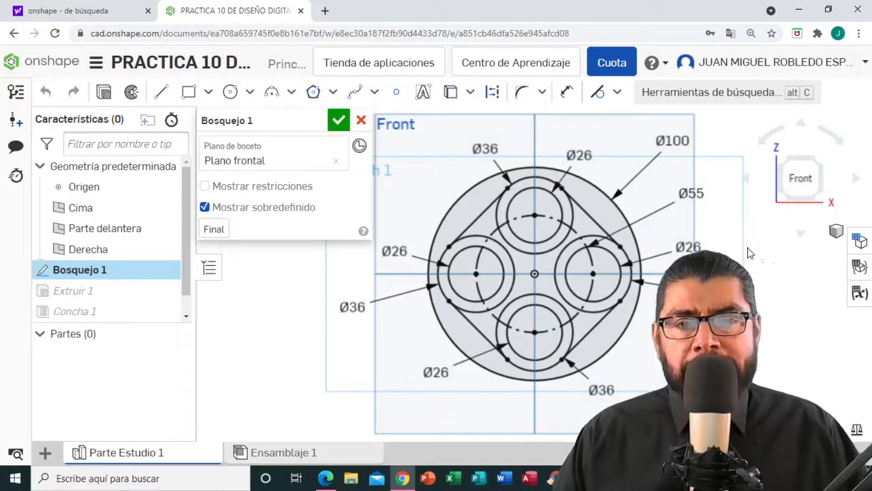
{"action": "left_click", "coordinate": [579, 228]}
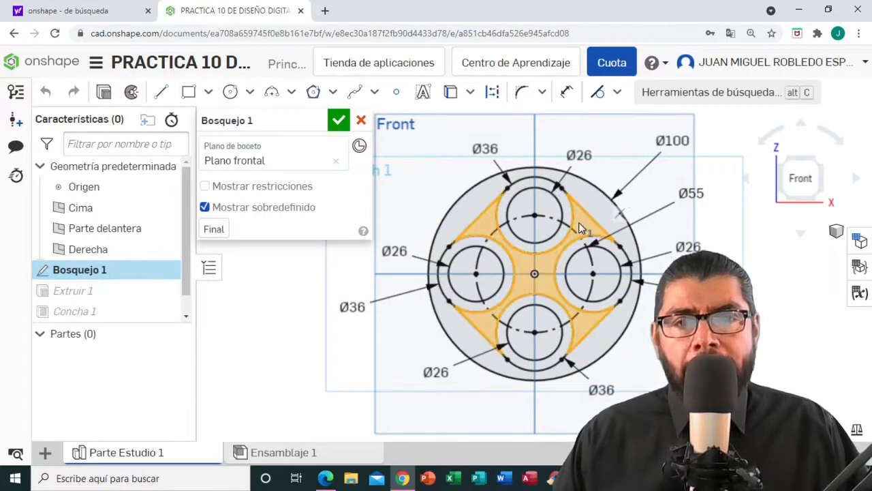
{"action": "left_click", "coordinate": [536, 186]}
{"action": "left_click", "coordinate": [534, 181]}
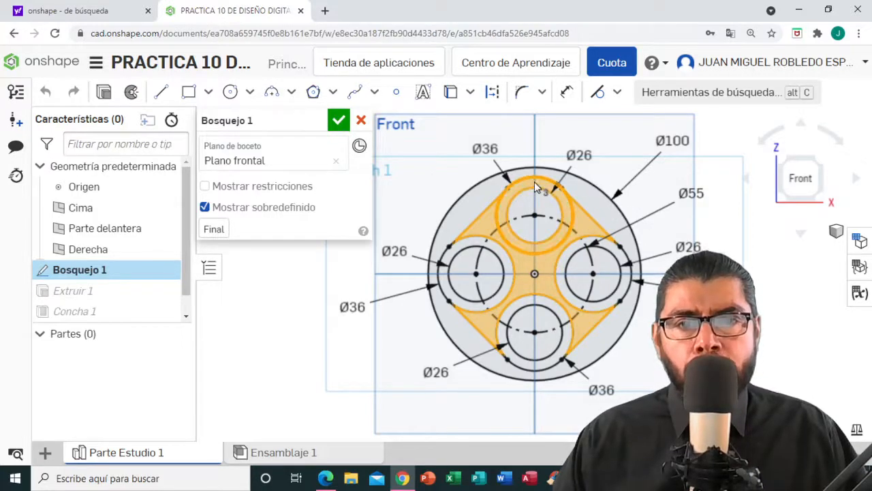
{"action": "left_click", "coordinate": [625, 277]}
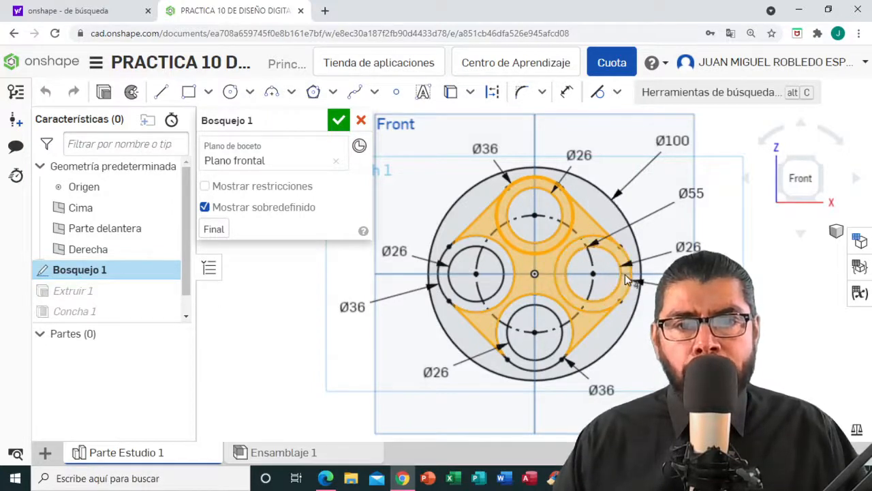
{"action": "left_click", "coordinate": [535, 369]}
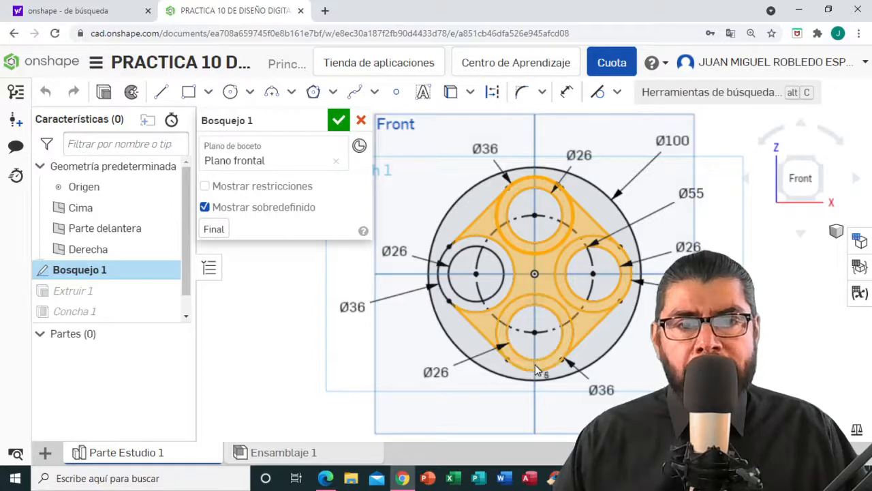
{"action": "left_click", "coordinate": [443, 280]}
{"action": "left_click", "coordinate": [444, 280]}
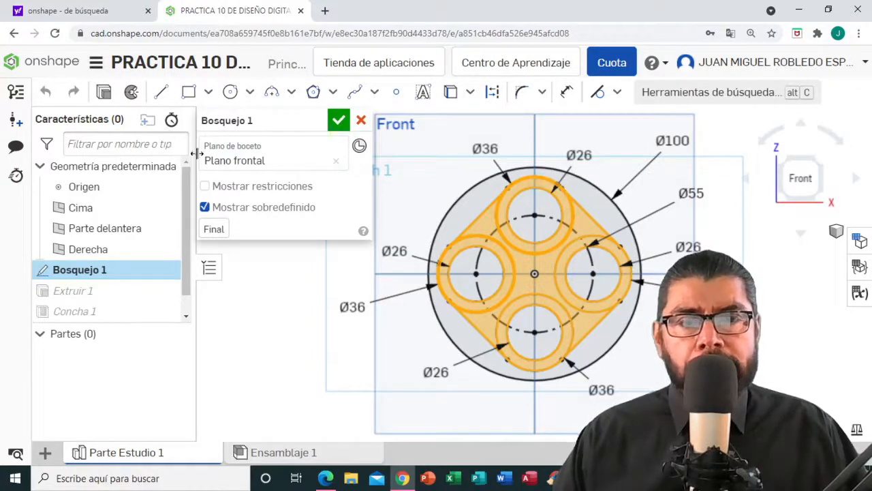
Extrude the selected regions as a new solid by the 20 mm upper height given in the PDF side view
{"action": "left_click", "coordinate": [104, 92]}
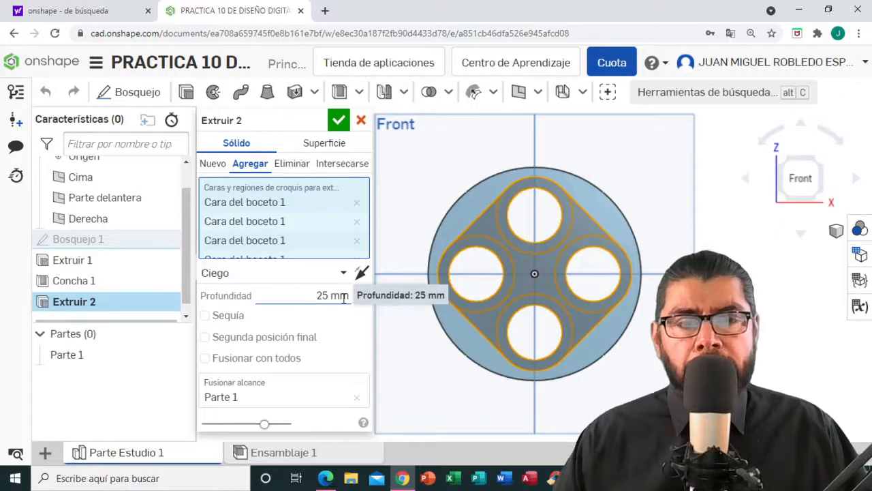
{"action": "left_click", "coordinate": [327, 477]}
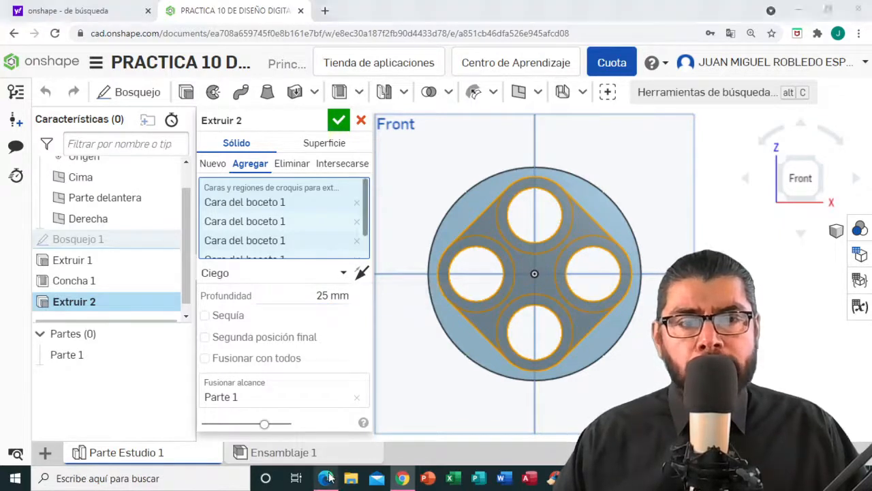
{"action": "left_click_drag", "start_coordinate": [398, 460], "coordinate": [191, 458]}
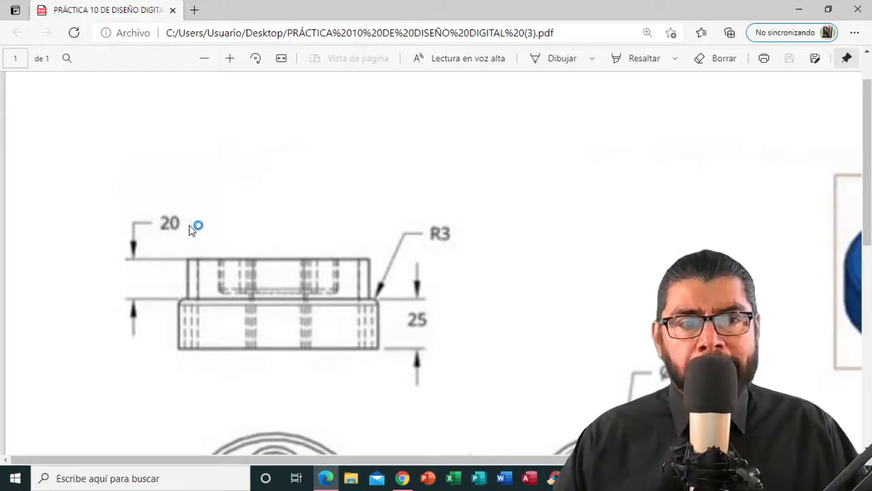
{"action": "left_click", "coordinate": [402, 477]}
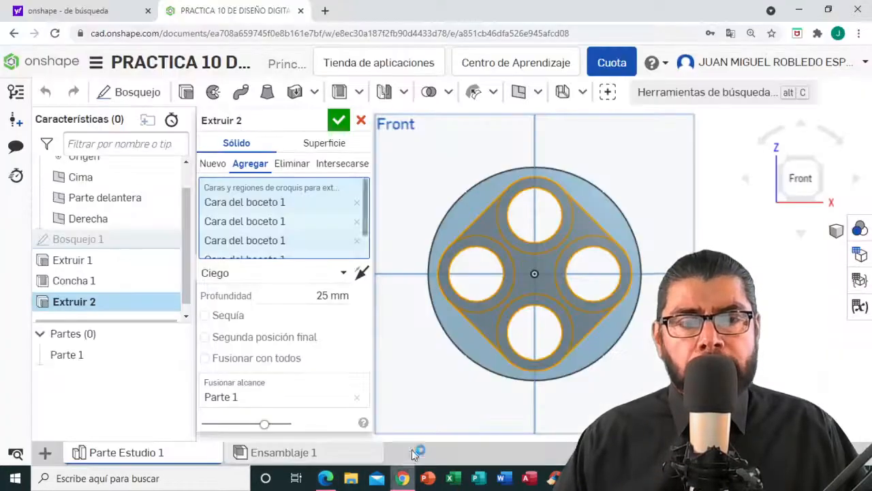
{"action": "left_click", "coordinate": [350, 295]}
{"action": "key", "text": "BackSpace"}
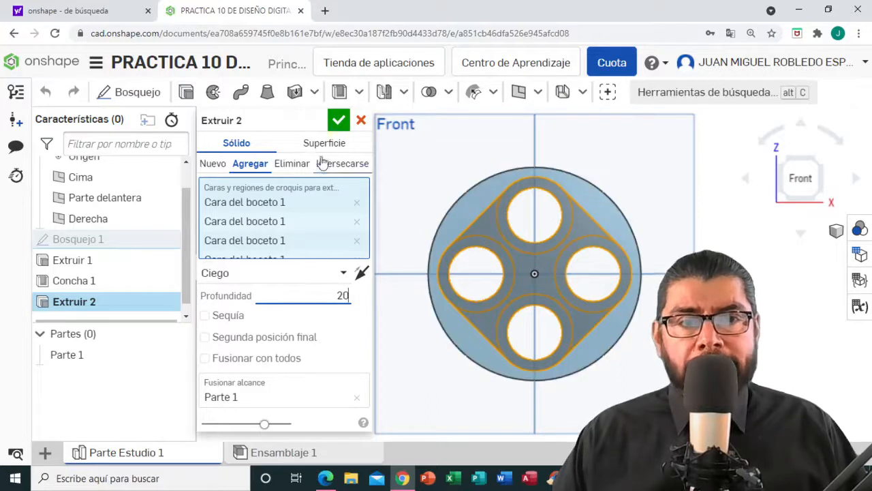
{"action": "left_click", "coordinate": [212, 164]}
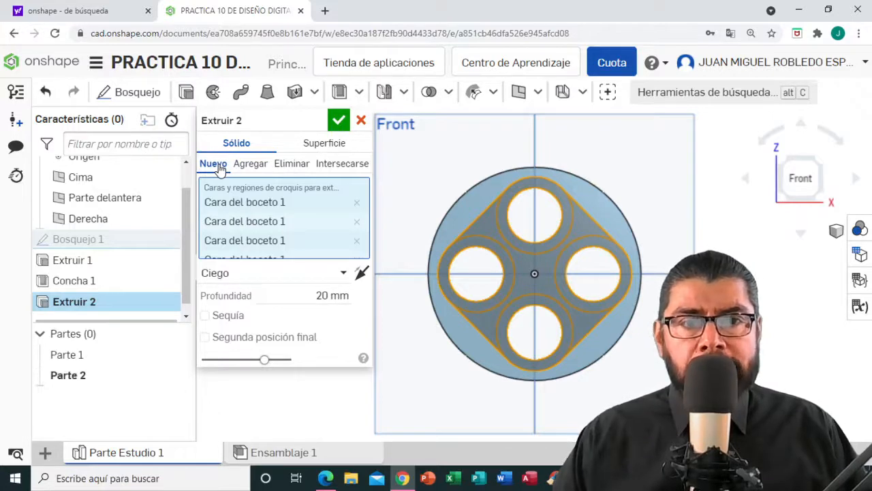
{"action": "right_click_drag", "start_coordinate": [671, 409], "coordinate": [675, 297]}
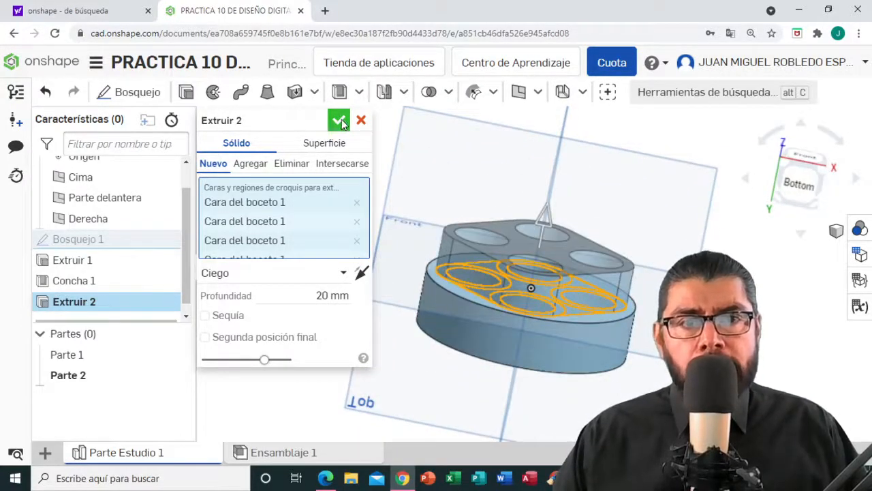
{"action": "left_click", "coordinate": [339, 119]}
Inspect the raised four-hole body and examine the PDF drawing's views and 3D picture for its remaining details
{"action": "right_click_drag", "start_coordinate": [671, 286], "coordinate": [624, 282]}
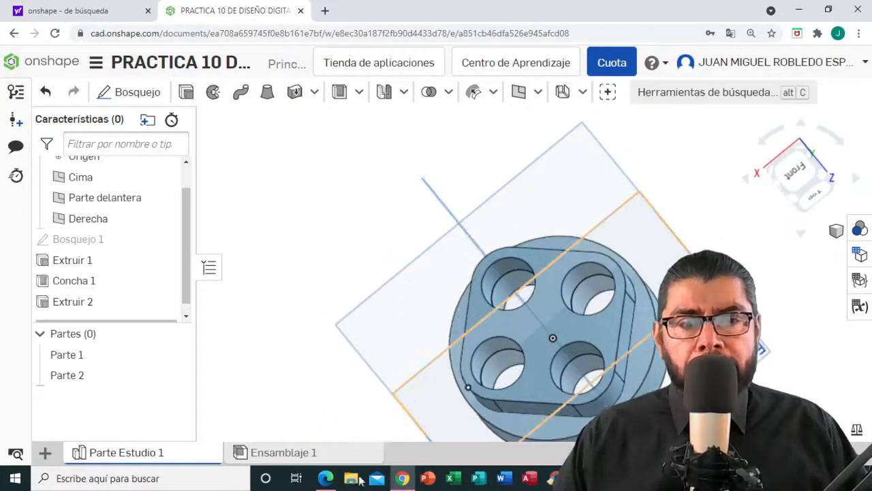
{"action": "left_click", "coordinate": [326, 478]}
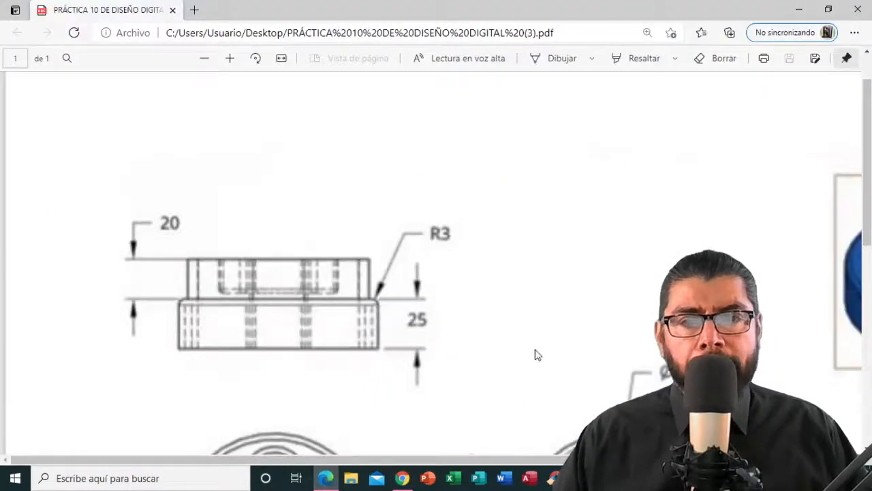
{"action": "scroll", "coordinate": [535, 352], "scroll_direction": "down", "scroll_amount": 3}
{"action": "scroll", "coordinate": [535, 347], "scroll_direction": "down", "scroll_amount": 2}
{"action": "left_click_drag", "start_coordinate": [448, 466], "coordinate": [576, 460]}
{"action": "scroll", "coordinate": [582, 366], "scroll_direction": "up", "scroll_amount": 4}
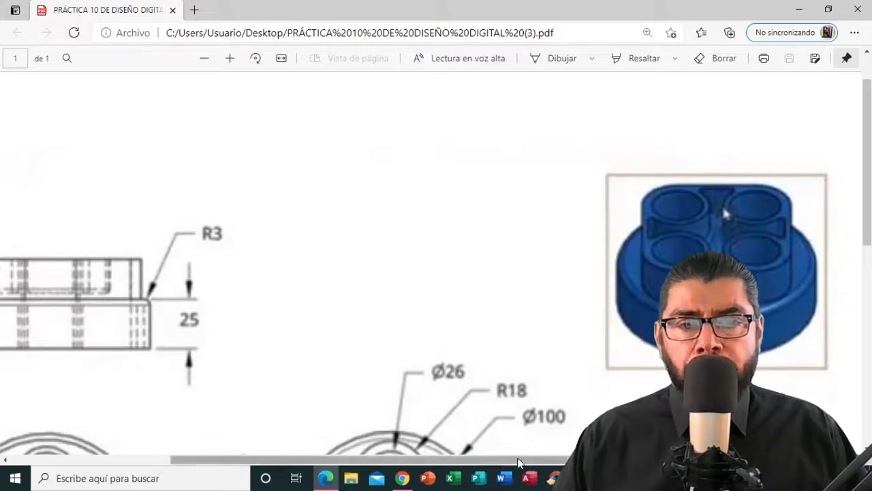
{"action": "left_click", "coordinate": [402, 478]}
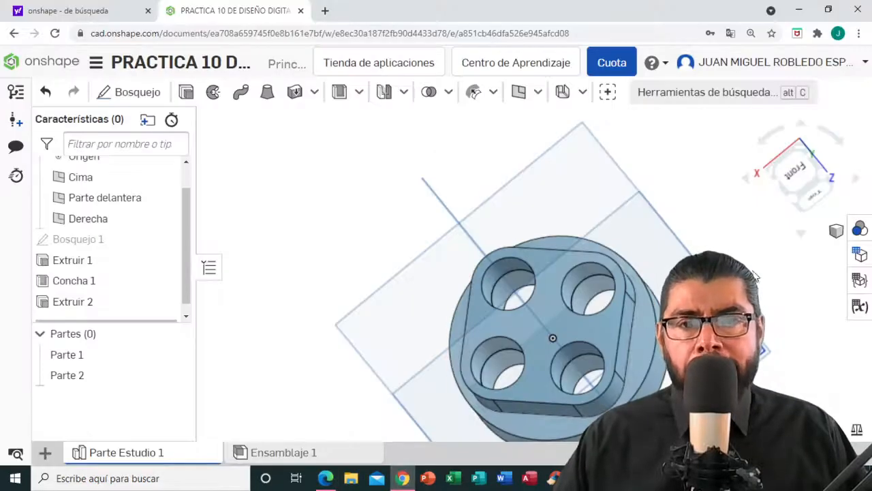
Shell the raised four-hole body with a 3 mm wall thickness, removing its flat top face
{"action": "right_click_drag", "start_coordinate": [741, 262], "coordinate": [759, 267]}
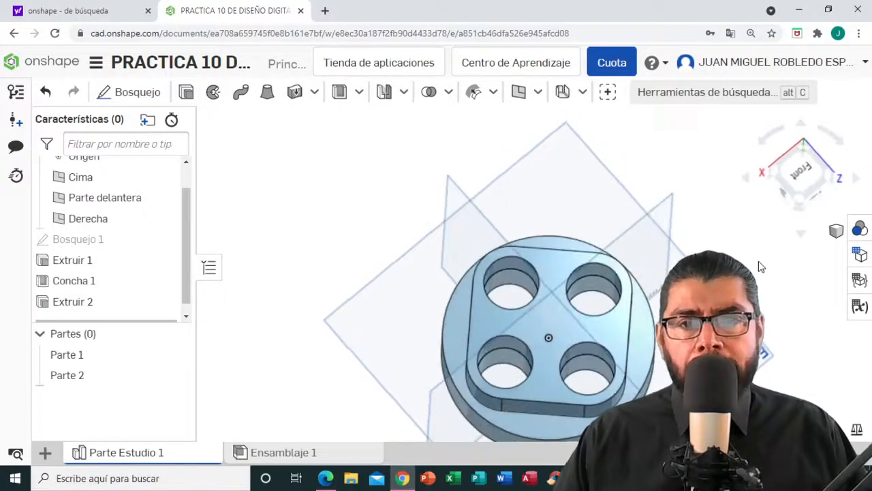
{"action": "left_click", "coordinate": [796, 178]}
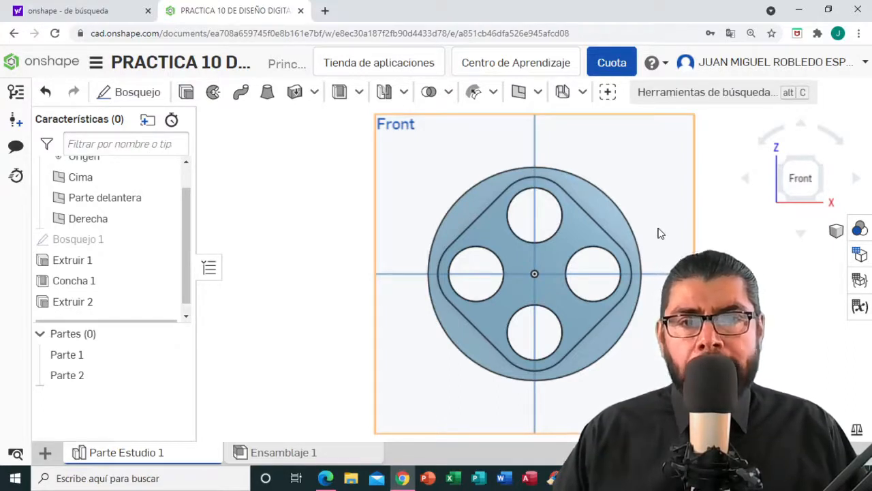
{"action": "left_click", "coordinate": [359, 92]}
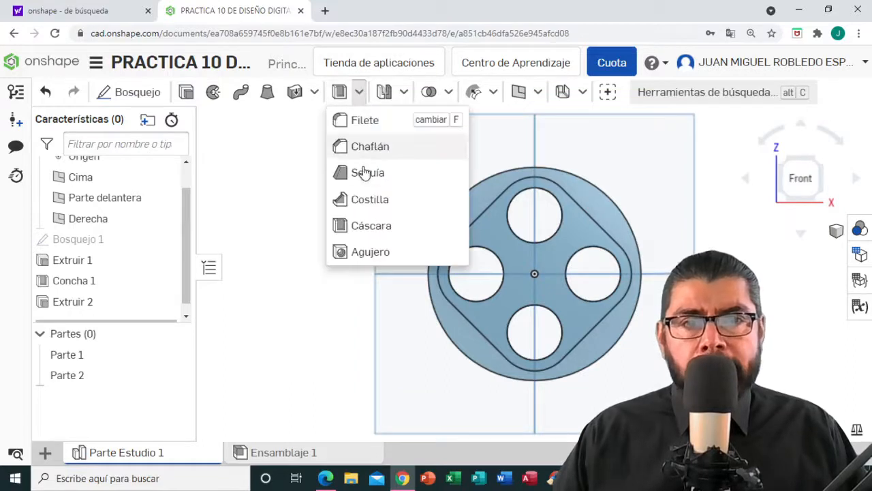
{"action": "left_click", "coordinate": [366, 229]}
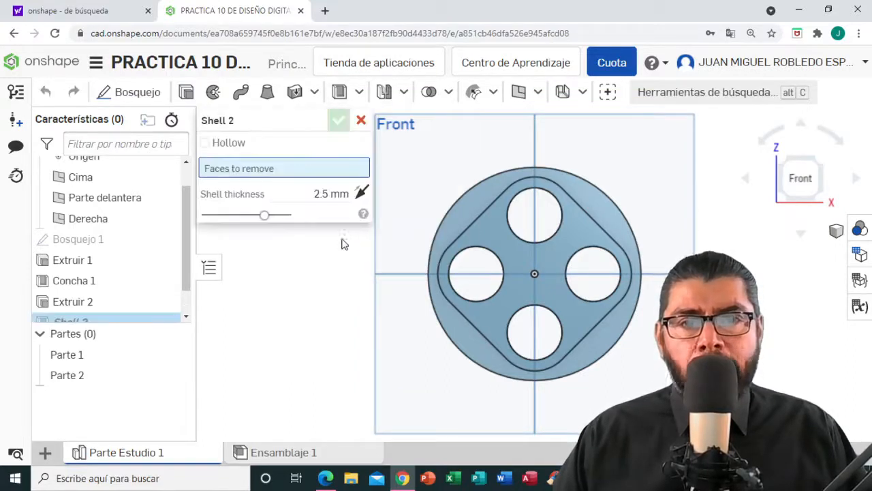
{"action": "left_click", "coordinate": [343, 196]}
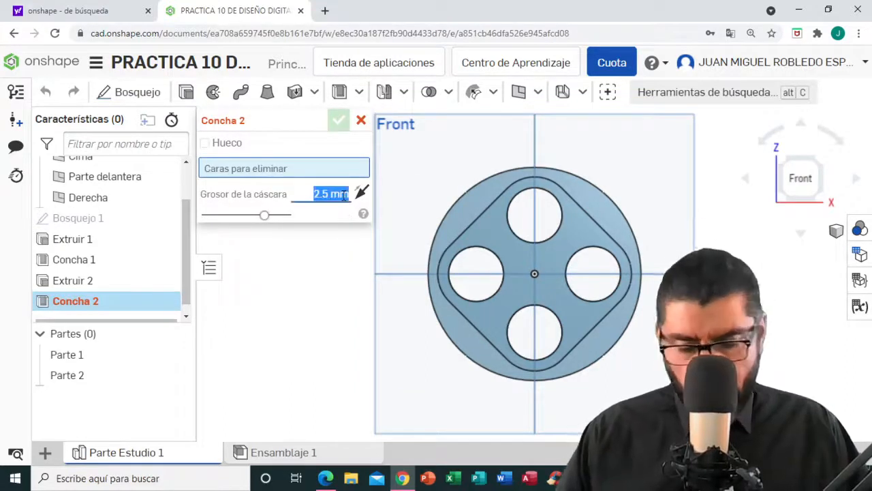
{"action": "key", "text": "BackSpace"}
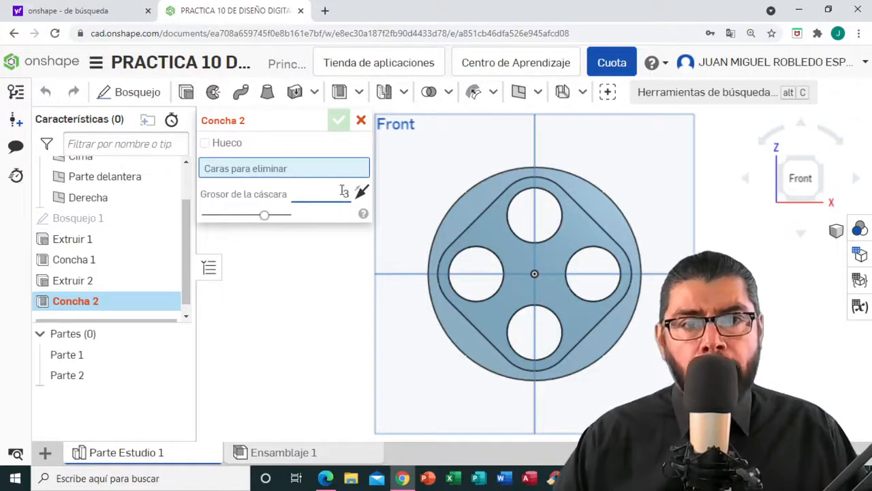
{"action": "left_click", "coordinate": [534, 266]}
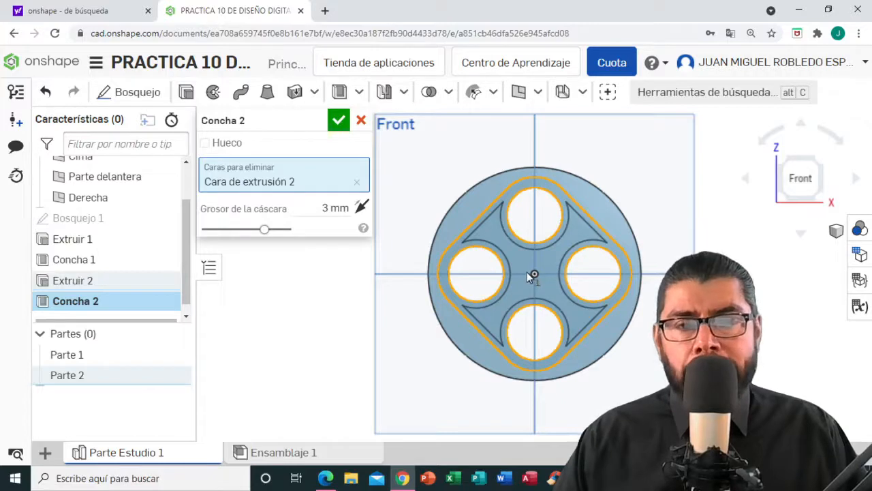
{"action": "left_click", "coordinate": [340, 124]}
Inspect the shelled upper body and compare it with the 3D picture and side view in the PDF drawing
{"action": "right_click_drag", "start_coordinate": [550, 316], "coordinate": [547, 239]}
{"action": "right_click_drag", "start_coordinate": [535, 291], "coordinate": [708, 251]}
{"action": "key", "text": "alt+Tab"}
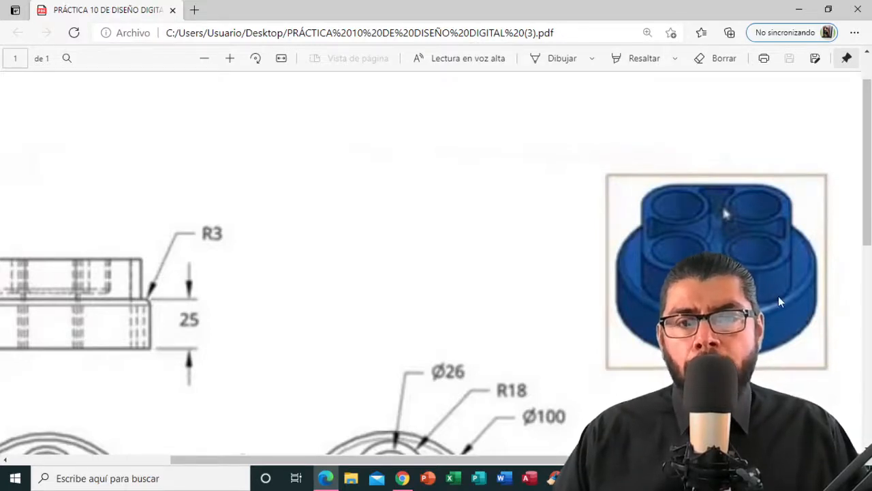
{"action": "right_click", "coordinate": [478, 250]}
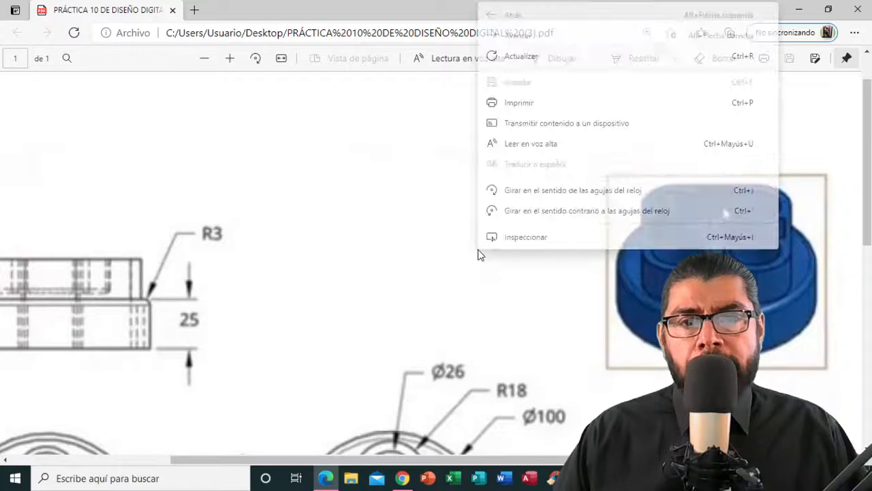
{"action": "left_click", "coordinate": [443, 263]}
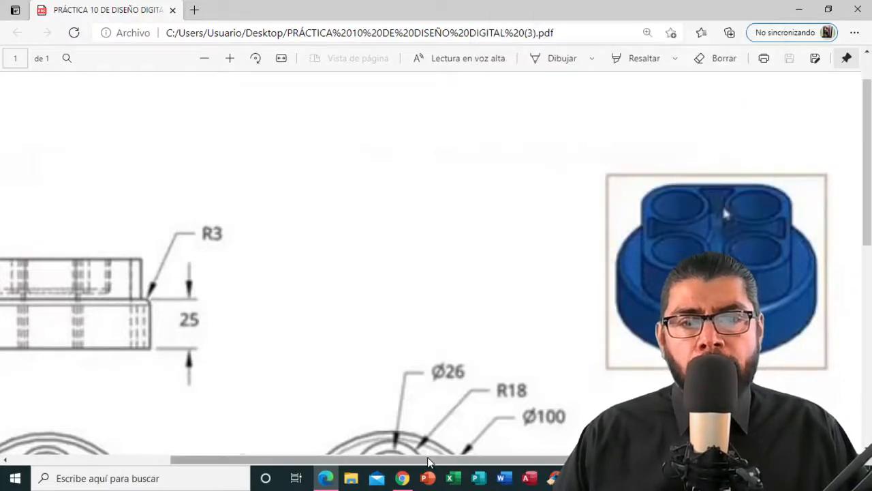
{"action": "scroll", "coordinate": [342, 386], "scroll_direction": "left", "scroll_amount": 5}
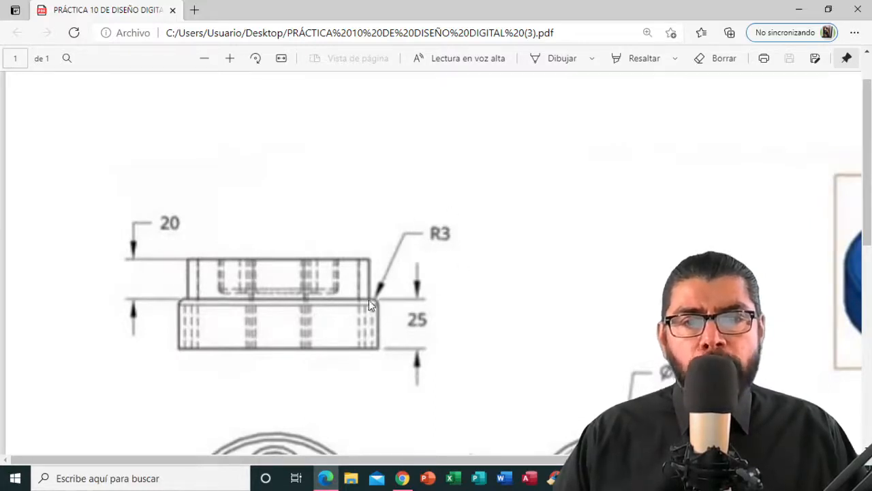
Back in Onshape, fillet the round base's upper outer edge with a 3 mm radius
{"action": "left_click", "coordinate": [402, 479]}
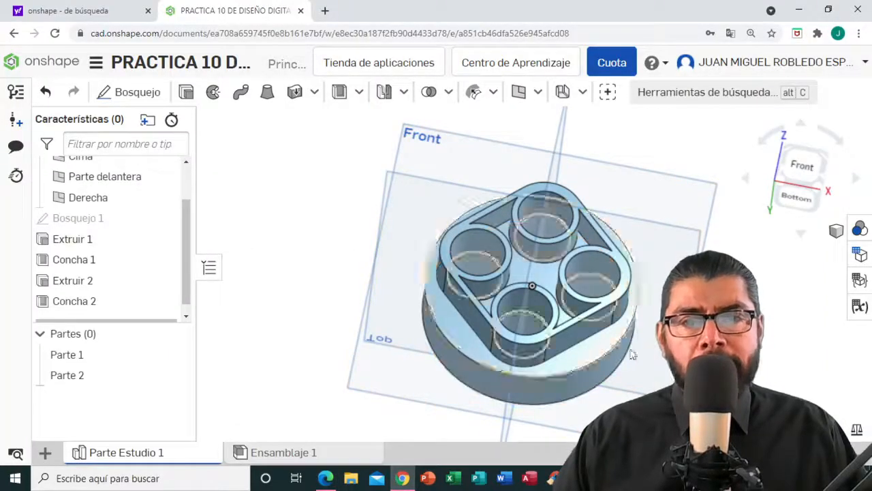
{"action": "right_click_drag", "start_coordinate": [768, 321], "coordinate": [779, 312]}
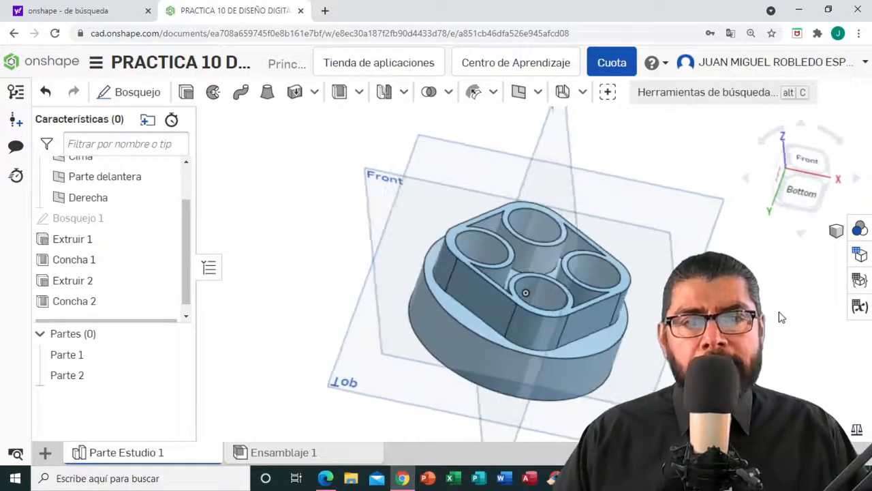
{"action": "left_click", "coordinate": [359, 91]}
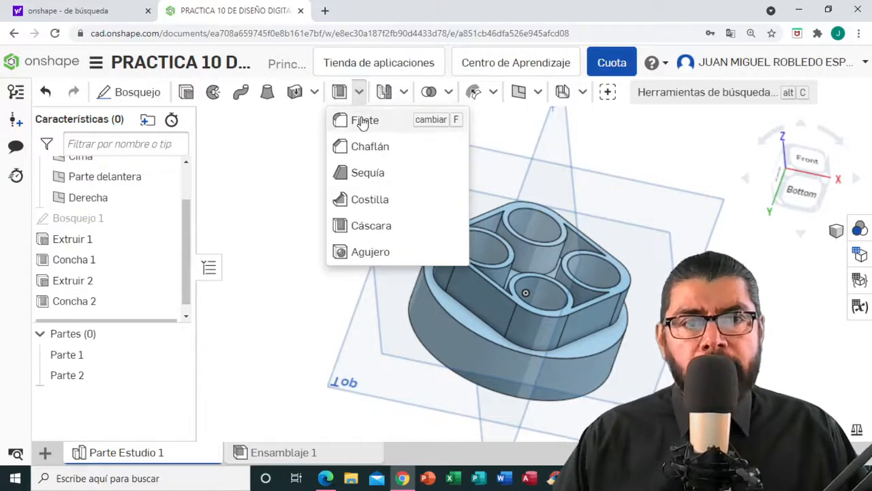
{"action": "left_click", "coordinate": [361, 120]}
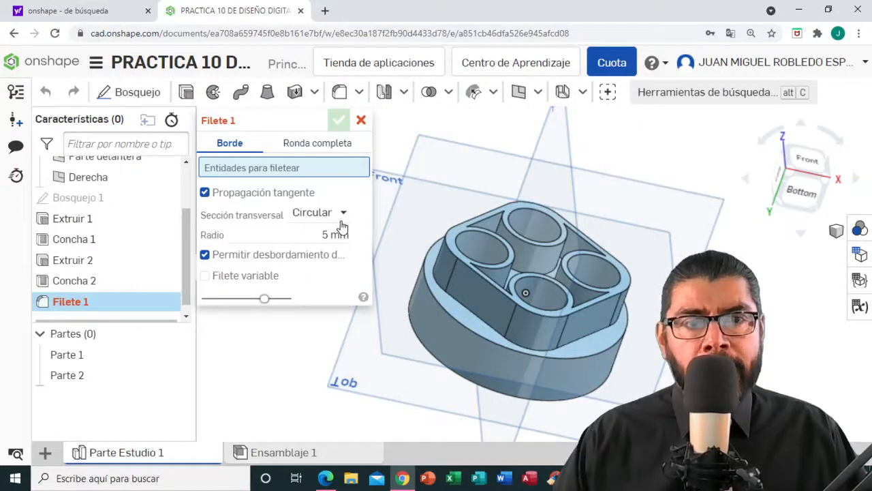
{"action": "left_click", "coordinate": [346, 234]}
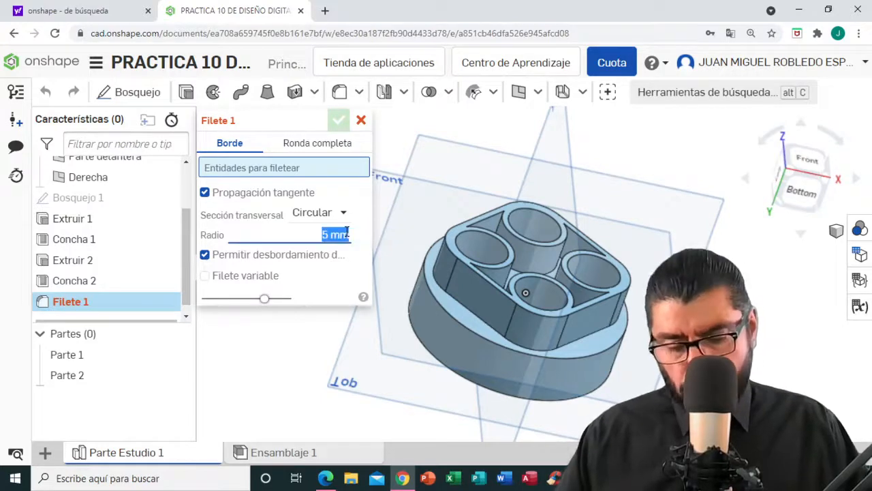
{"action": "key", "text": "BackSpace"}
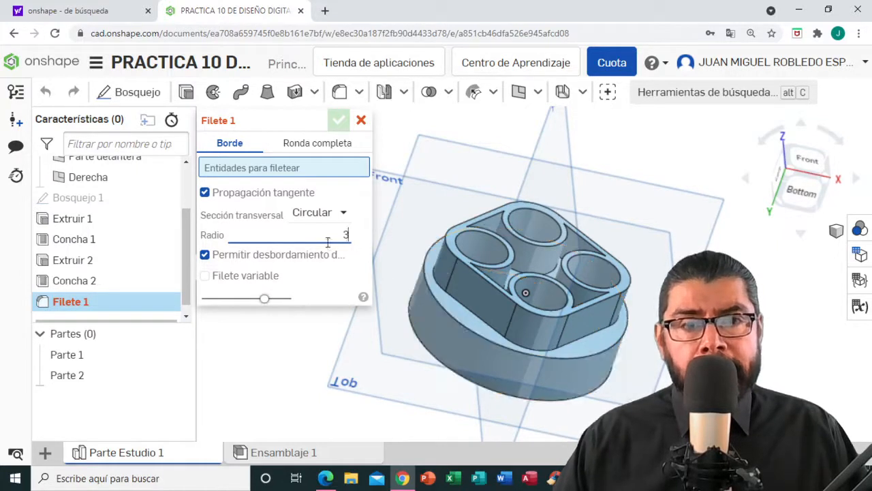
{"action": "left_click", "coordinate": [442, 307]}
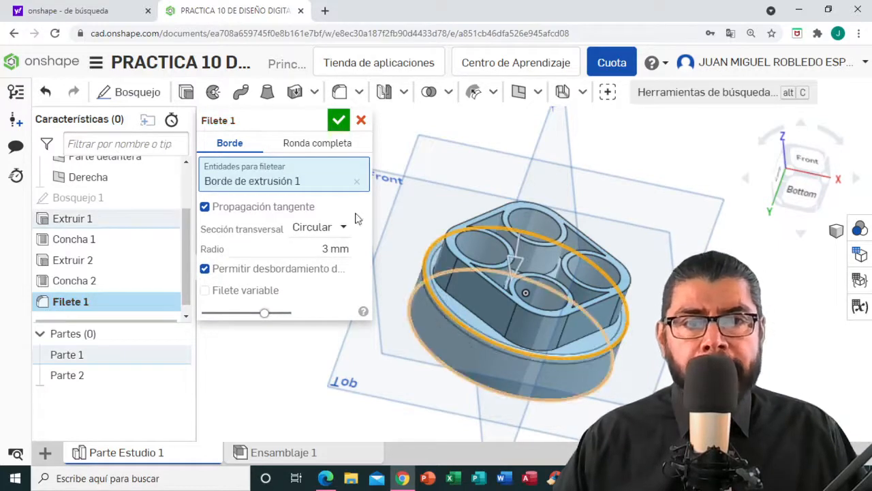
{"action": "left_click", "coordinate": [339, 120]}
Inspect the filleted part and examine the PDF drawing's front view for dimensions of the inner pocket
{"action": "mouse_move", "coordinate": [768, 271]}
{"action": "right_mouse_down"}
{"action": "mouse_move", "coordinate": [771, 290]}
{"action": "mouse_move", "coordinate": [746, 300]}
{"action": "mouse_move", "coordinate": [536, 296]}
{"action": "mouse_move", "coordinate": [490, 308]}
{"action": "mouse_move", "coordinate": [315, 295]}
{"action": "mouse_move", "coordinate": [284, 304]}
{"action": "mouse_move", "coordinate": [278, 320]}
{"action": "mouse_move", "coordinate": [282, 282]}
{"action": "mouse_move", "coordinate": [285, 320]}
{"action": "right_mouse_up"}
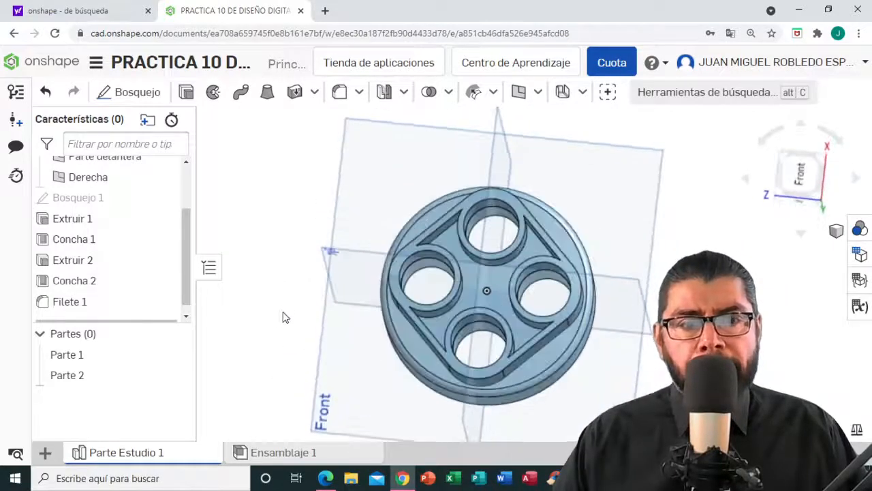
{"action": "left_click", "coordinate": [325, 480]}
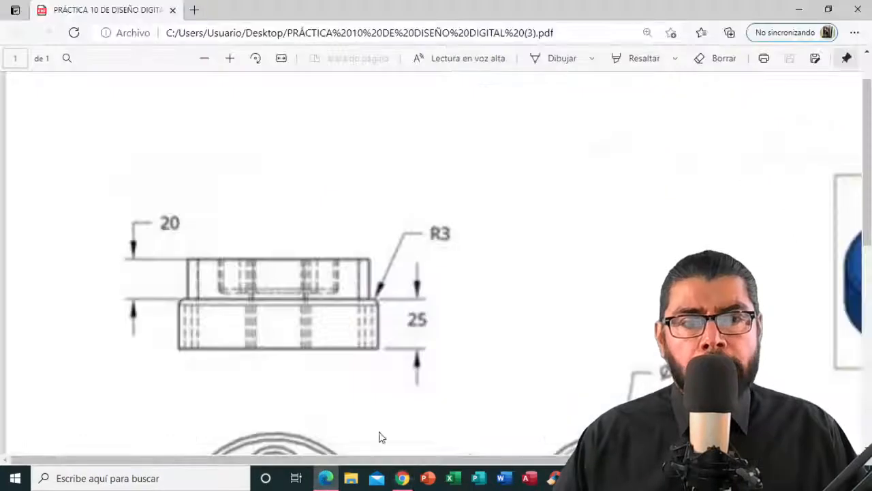
{"action": "scroll", "coordinate": [568, 295], "scroll_direction": "down", "scroll_amount": 3}
{"action": "scroll", "coordinate": [552, 304], "scroll_direction": "up", "scroll_amount": 2, "text": "ctrl"}
{"action": "scroll", "coordinate": [552, 303], "scroll_direction": "down", "scroll_amount": 1}
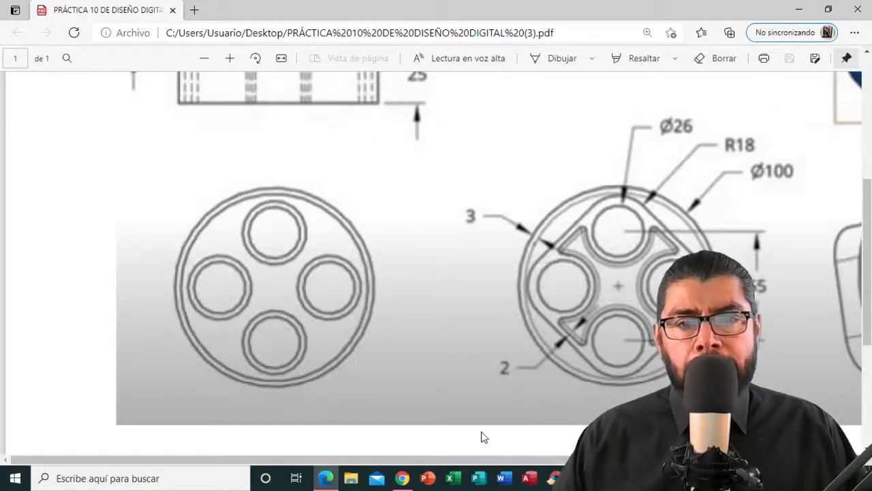
{"action": "left_click_drag", "start_coordinate": [475, 464], "coordinate": [608, 465]}
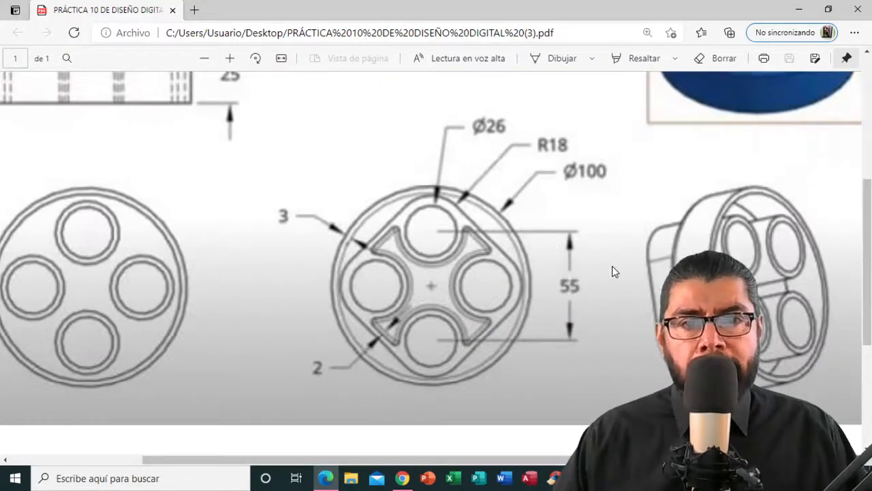
{"action": "scroll", "coordinate": [611, 266], "scroll_direction": "down", "scroll_amount": 2}
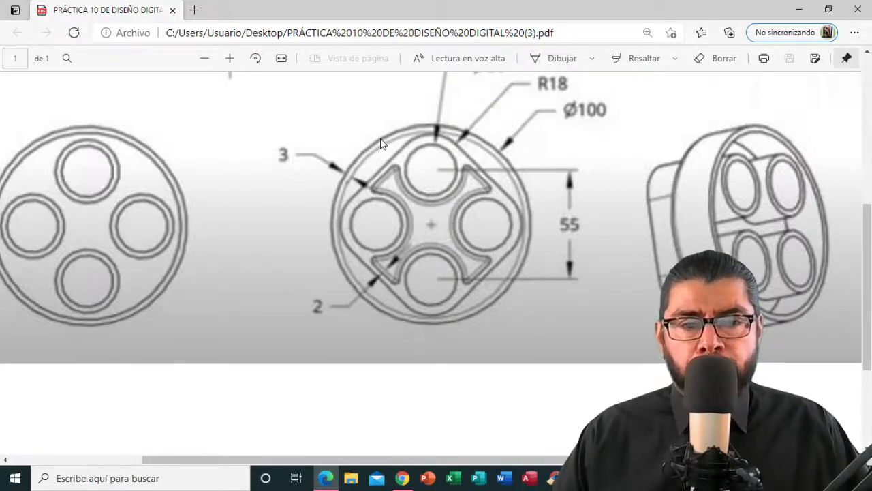
In Onshape, chamfer the floor face of the upper body's inner pocket with an equal distance of 2 mm
{"action": "left_click", "coordinate": [403, 477]}
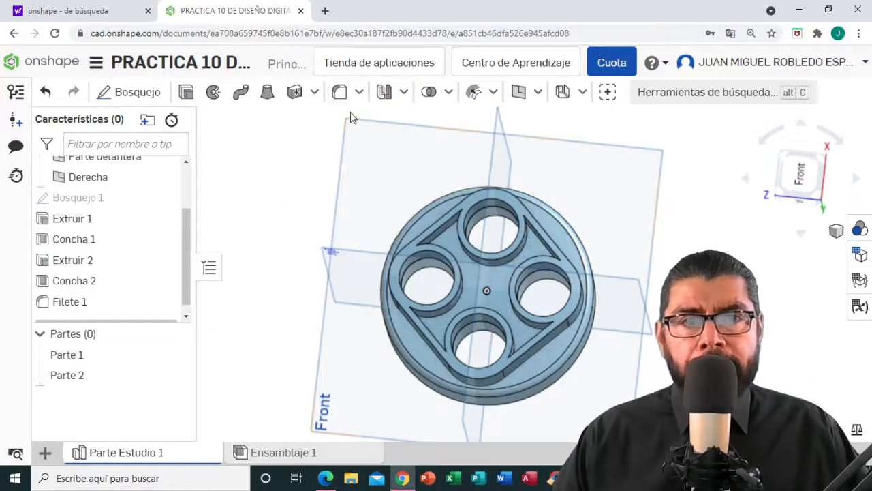
{"action": "left_click", "coordinate": [359, 93]}
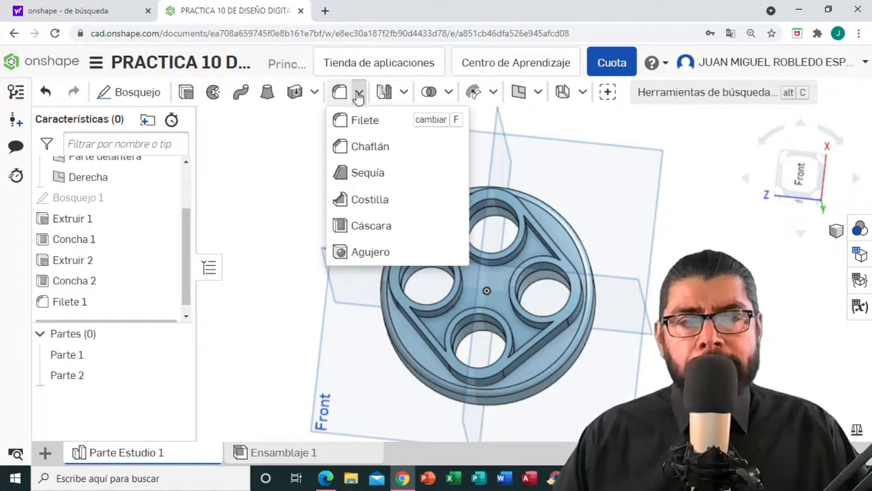
{"action": "left_click", "coordinate": [370, 149]}
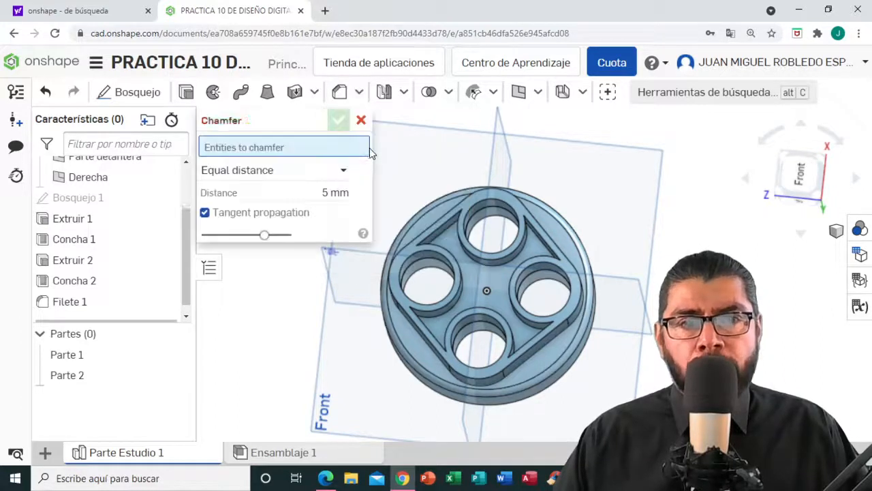
{"action": "left_click", "coordinate": [346, 193]}
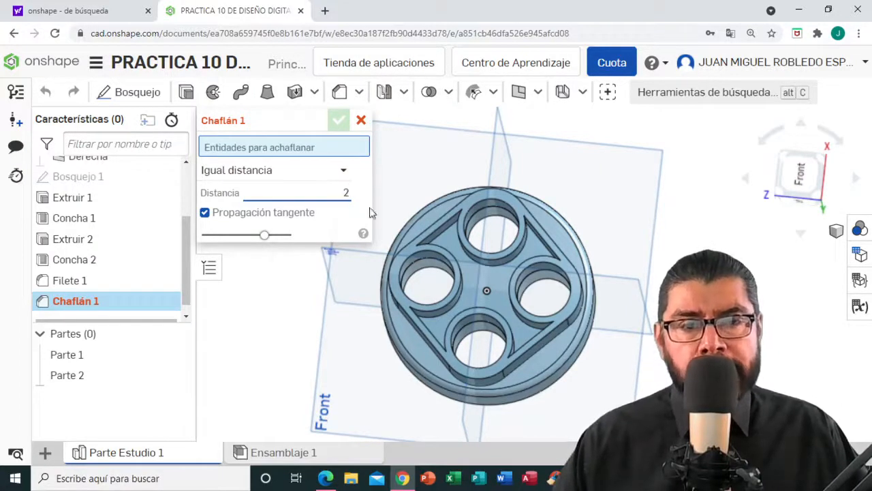
{"action": "left_click", "coordinate": [487, 285]}
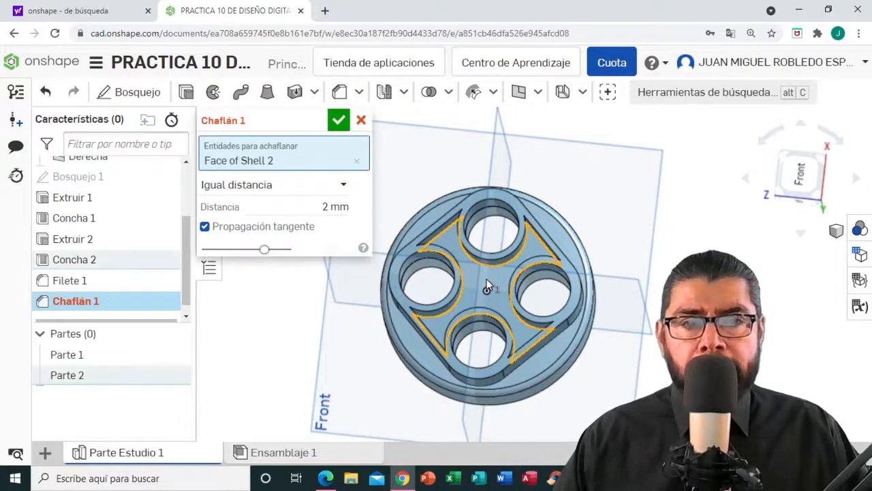
{"action": "left_click", "coordinate": [339, 121]}
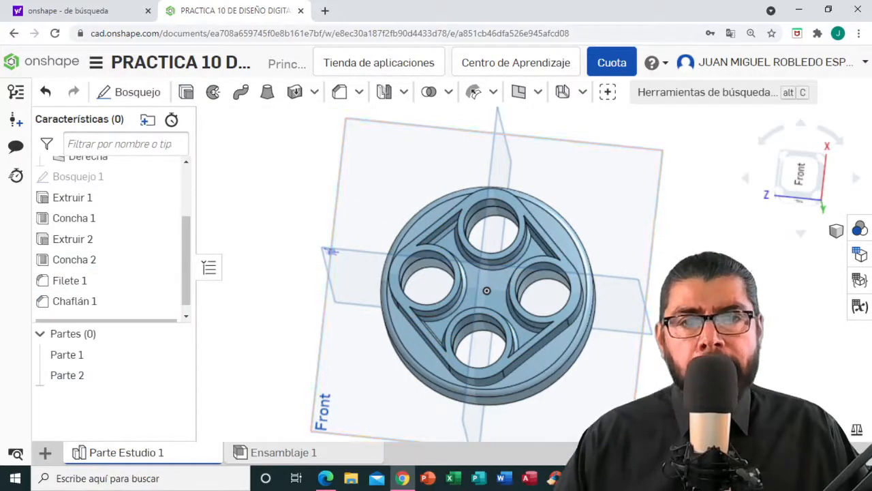
Hide the origin and the Cima, Parte delantera and Derecha planes so only the solid part is displayed
{"action": "right_click_drag", "start_coordinate": [674, 310], "coordinate": [417, 234]}
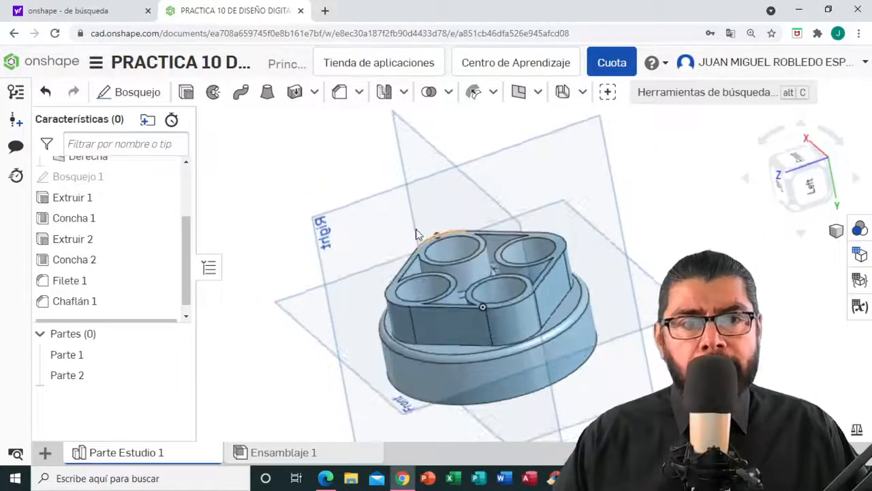
{"action": "left_click_drag", "start_coordinate": [188, 266], "coordinate": [191, 210]}
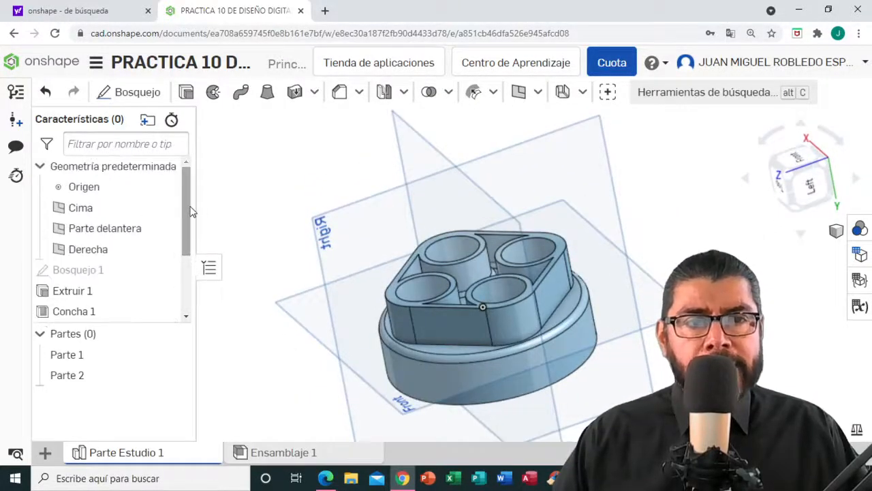
{"action": "left_click", "coordinate": [164, 188]}
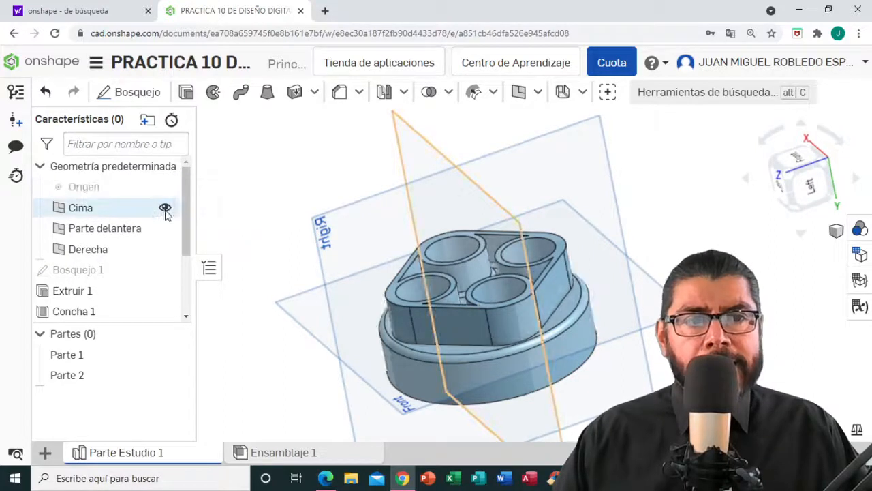
{"action": "left_click", "coordinate": [165, 209]}
{"action": "left_click", "coordinate": [165, 230]}
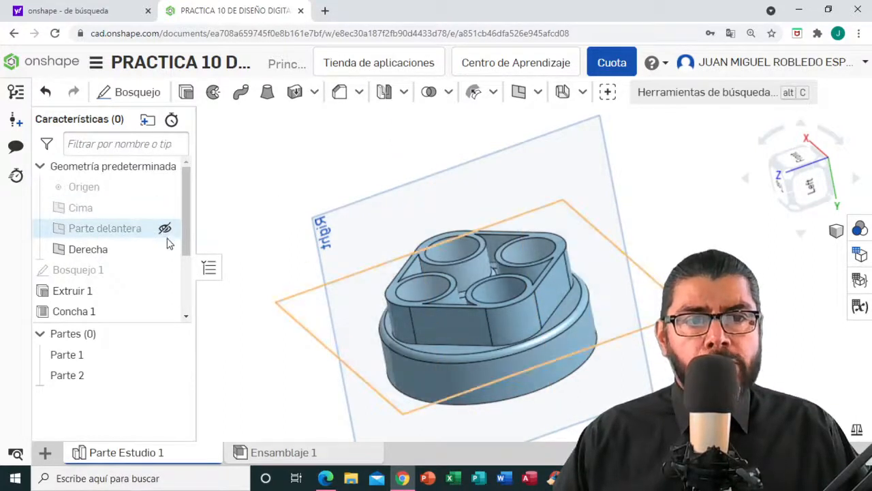
{"action": "left_click", "coordinate": [165, 250]}
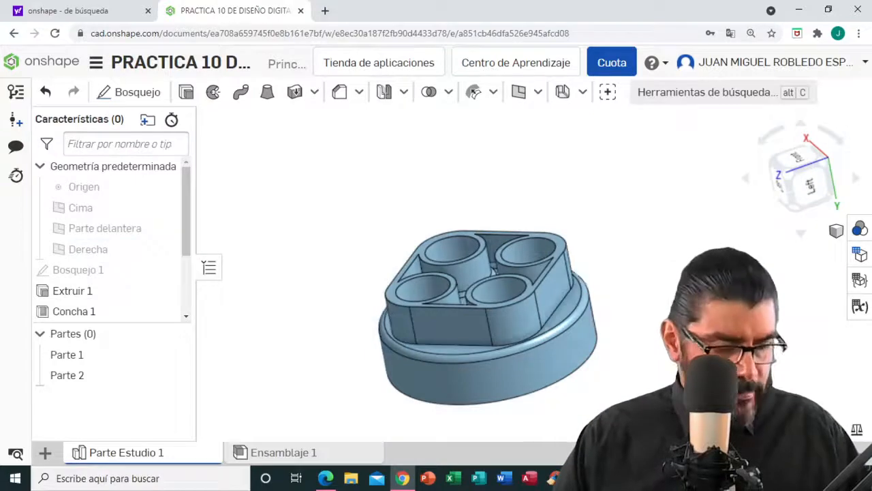
{"action": "middle_click_drag", "start_coordinate": [695, 268], "coordinate": [591, 236]}
{"action": "scroll", "coordinate": [591, 236], "scroll_direction": "down", "scroll_amount": 2}
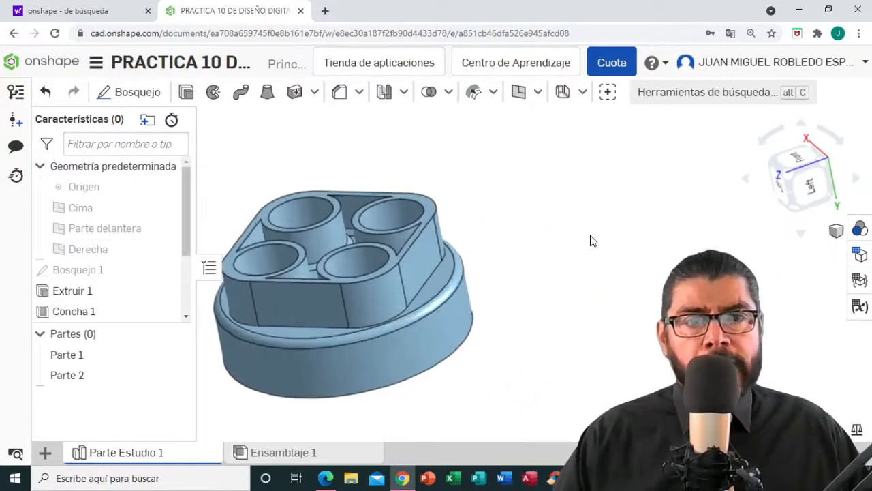
Examine the model from several angles and compare it with the isometric picture in the Práctica 10 PDF in Edge, returning to Onshape
{"action": "right_click_drag", "start_coordinate": [575, 254], "coordinate": [550, 341]}
{"action": "middle_click_drag", "start_coordinate": [598, 296], "coordinate": [625, 299]}
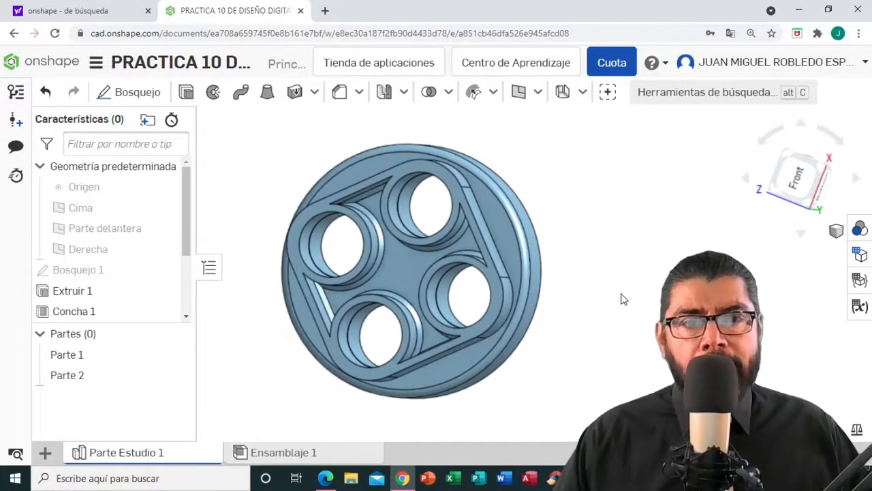
{"action": "right_click_drag", "start_coordinate": [621, 298], "coordinate": [606, 259]}
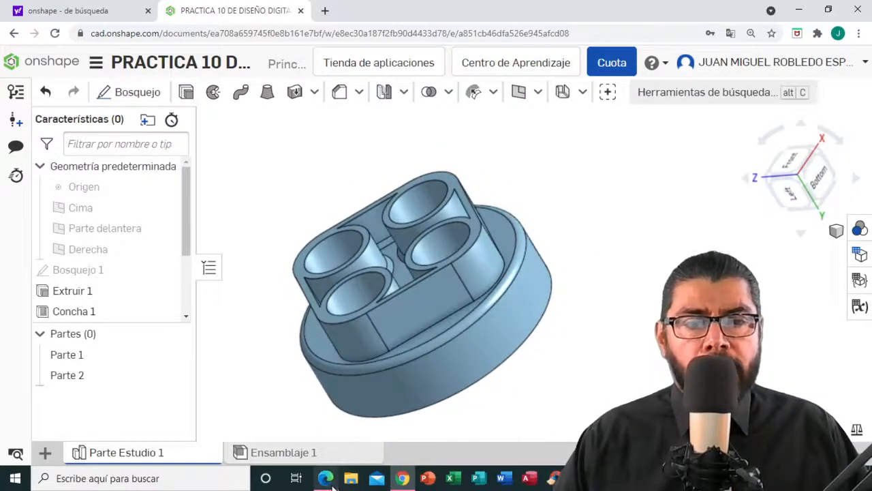
{"action": "left_click", "coordinate": [327, 478]}
{"action": "scroll", "coordinate": [626, 310], "scroll_direction": "up", "scroll_amount": 5}
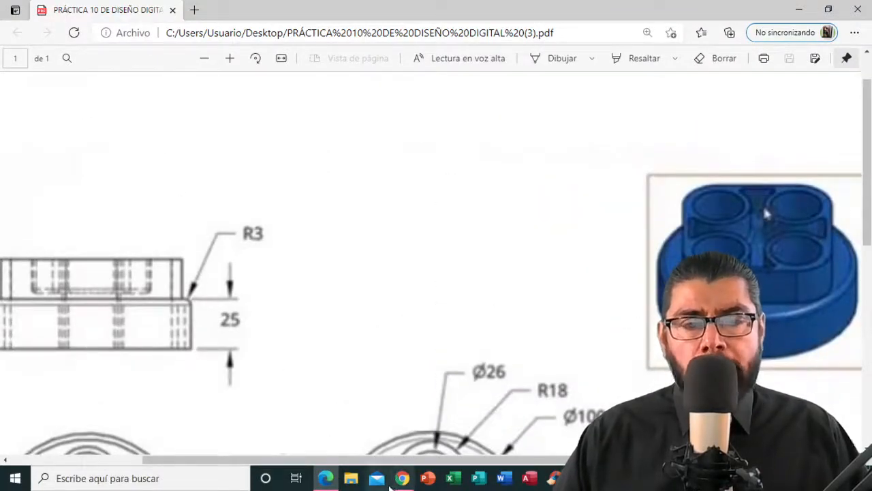
{"action": "left_click", "coordinate": [402, 478]}
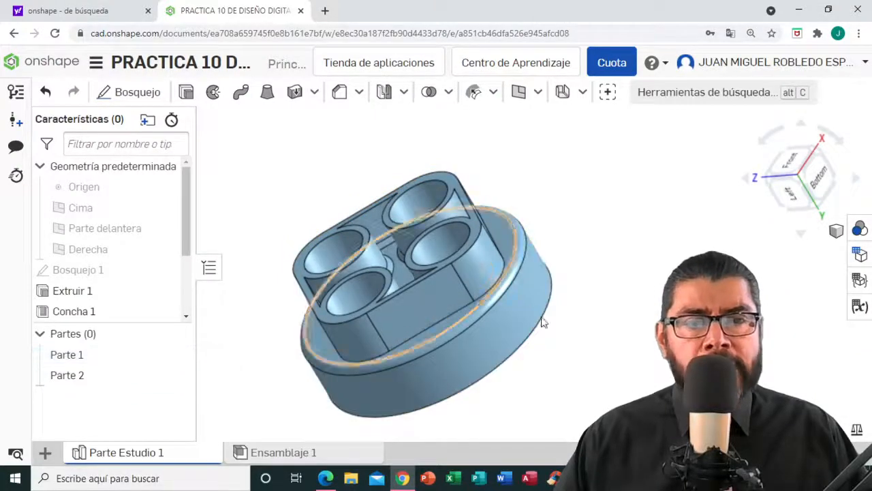
{"action": "mouse_move", "coordinate": [626, 271]}
{"action": "right_mouse_down"}
{"action": "mouse_move", "coordinate": [646, 273]}
{"action": "mouse_move", "coordinate": [628, 284]}
{"action": "mouse_move", "coordinate": [619, 262]}
{"action": "right_mouse_up"}
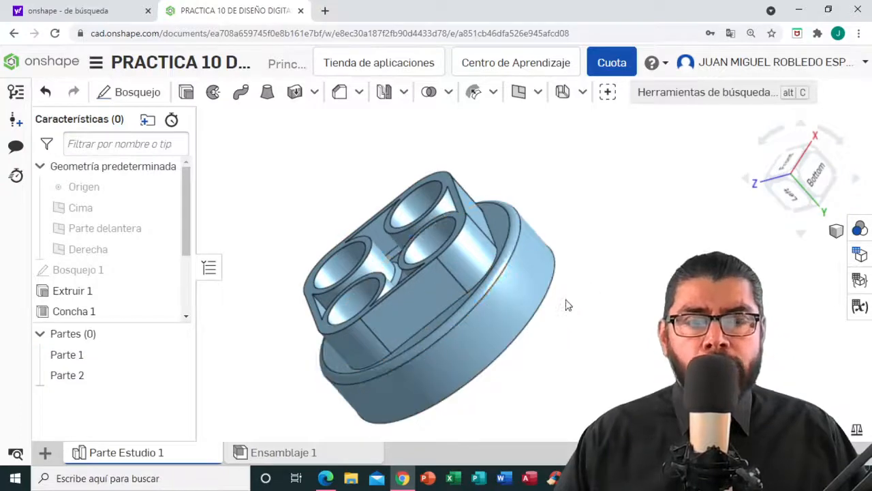
{"action": "right_click_drag", "start_coordinate": [567, 304], "coordinate": [402, 259]}
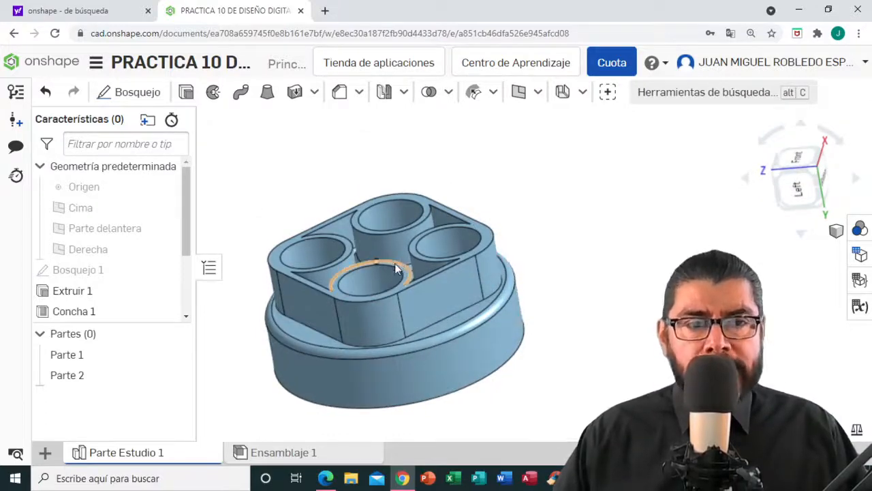
Merge Parte 1 and Parte 2 into a single solid with a Boolean union
{"action": "left_click", "coordinate": [449, 92]}
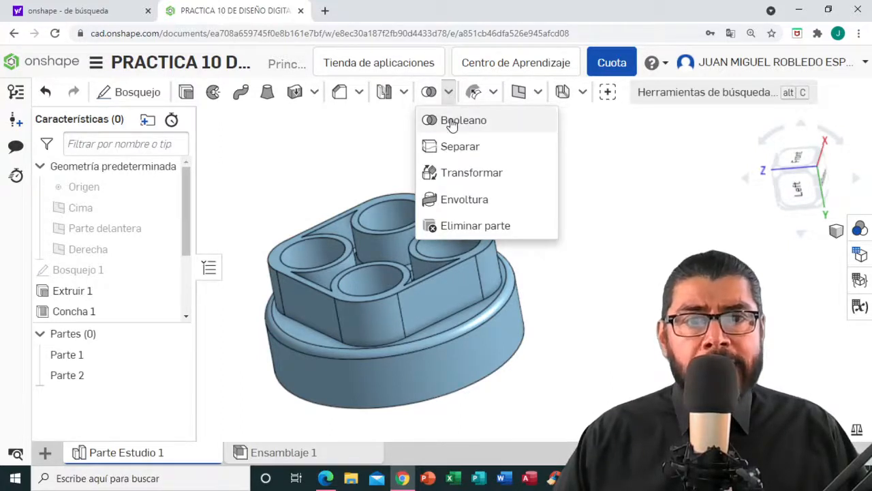
{"action": "left_click", "coordinate": [452, 124]}
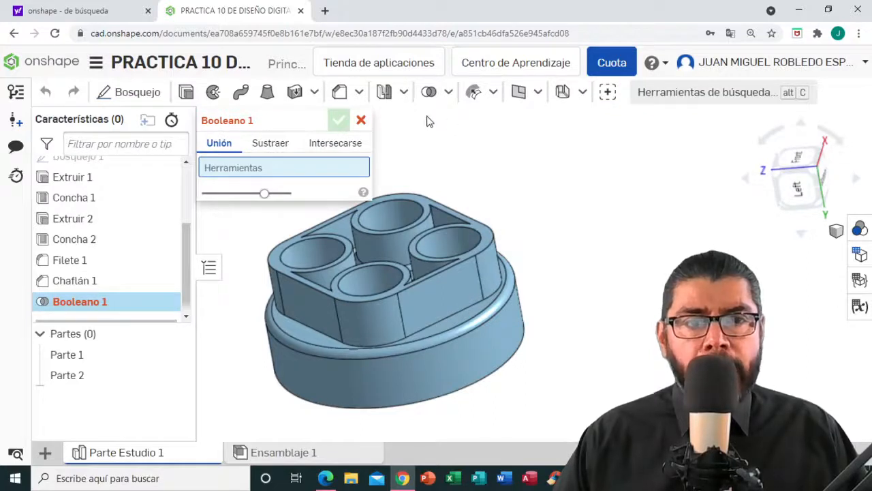
{"action": "left_click", "coordinate": [77, 356]}
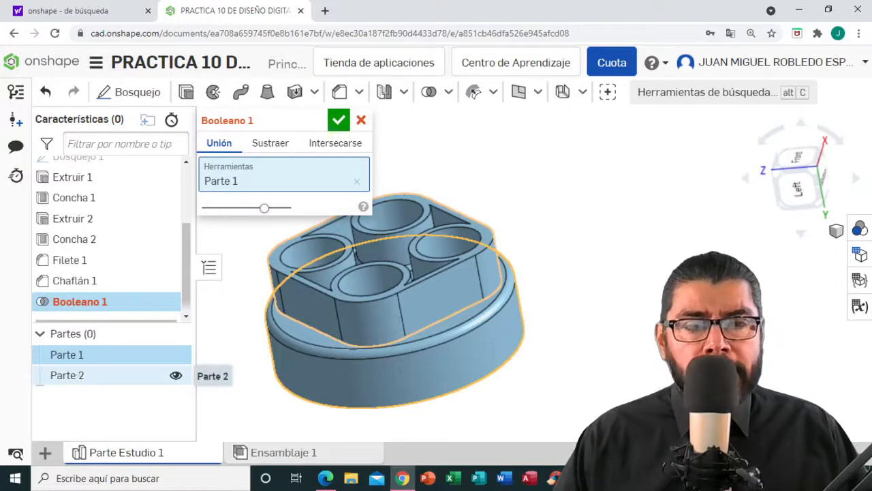
{"action": "left_click", "coordinate": [77, 376]}
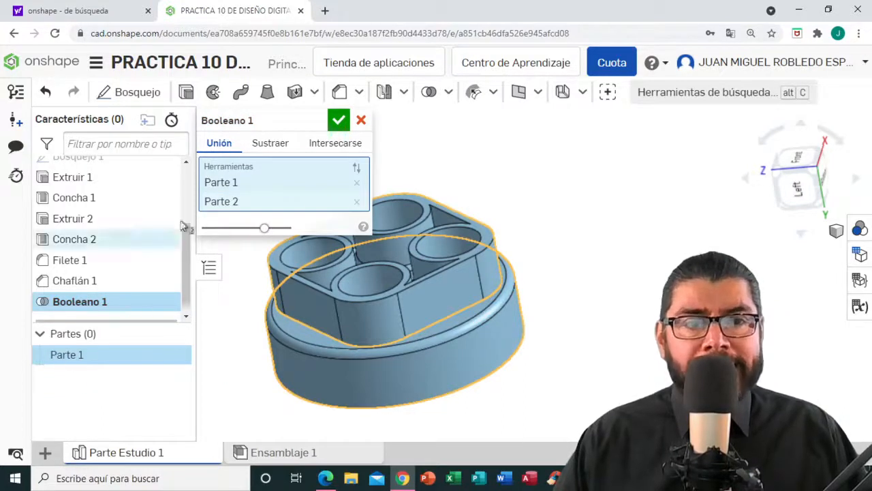
{"action": "left_click", "coordinate": [338, 121]}
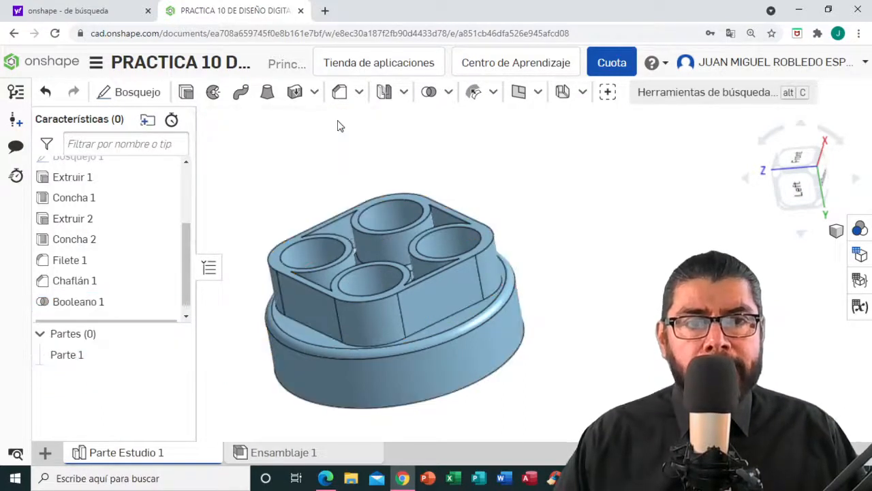
Change the appearance of the united part to the dark blue palette colour #1651B0 and view the result
{"action": "right_click_drag", "start_coordinate": [489, 193], "coordinate": [371, 198]}
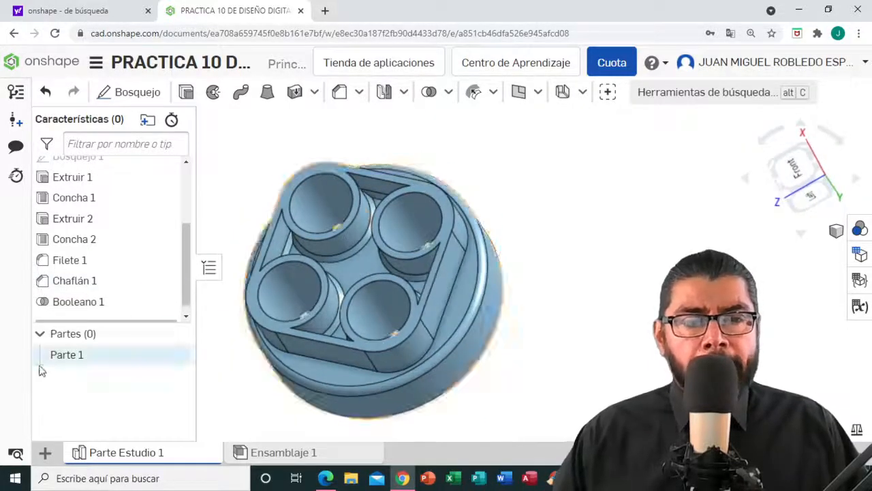
{"action": "right_click", "coordinate": [79, 360]}
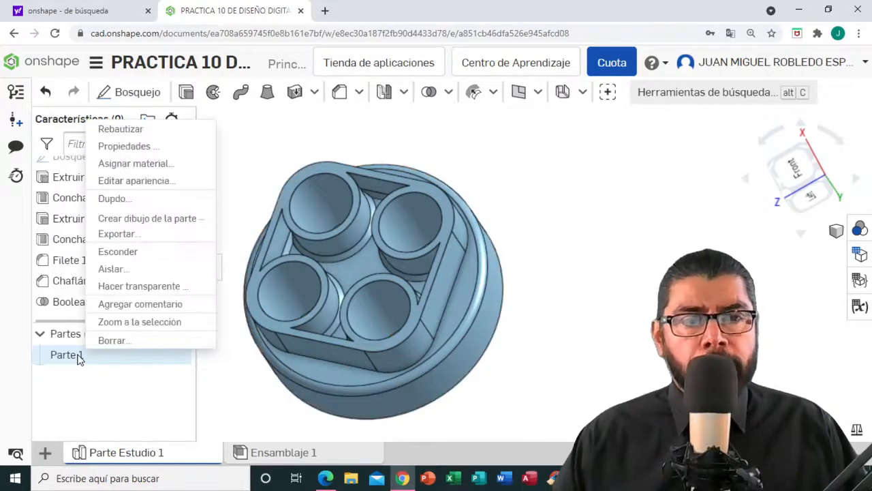
{"action": "left_click", "coordinate": [137, 182]}
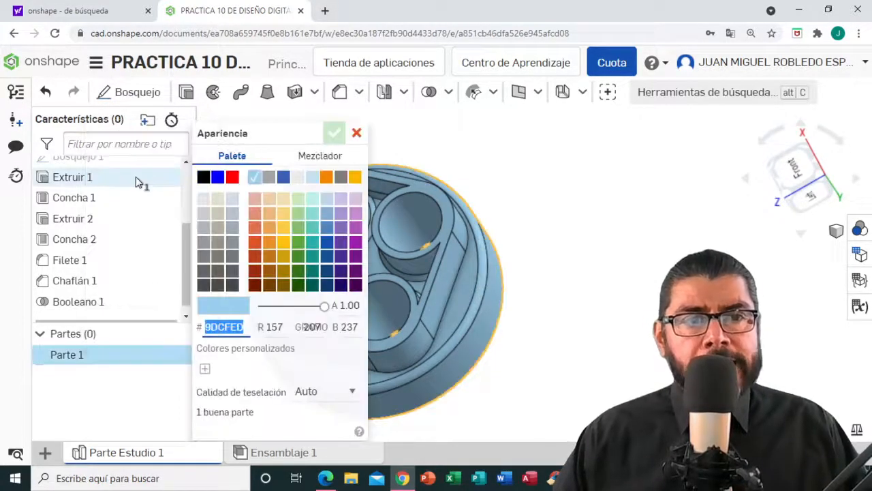
{"action": "left_click", "coordinate": [328, 242]}
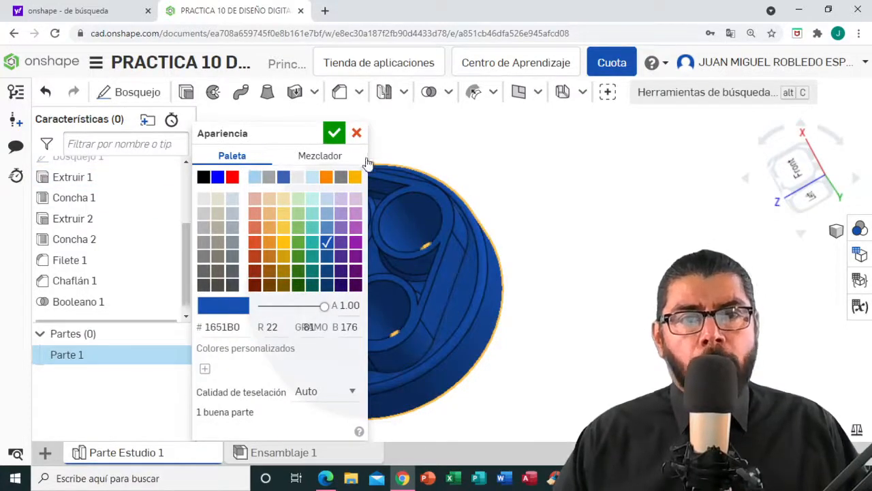
{"action": "left_click", "coordinate": [334, 134]}
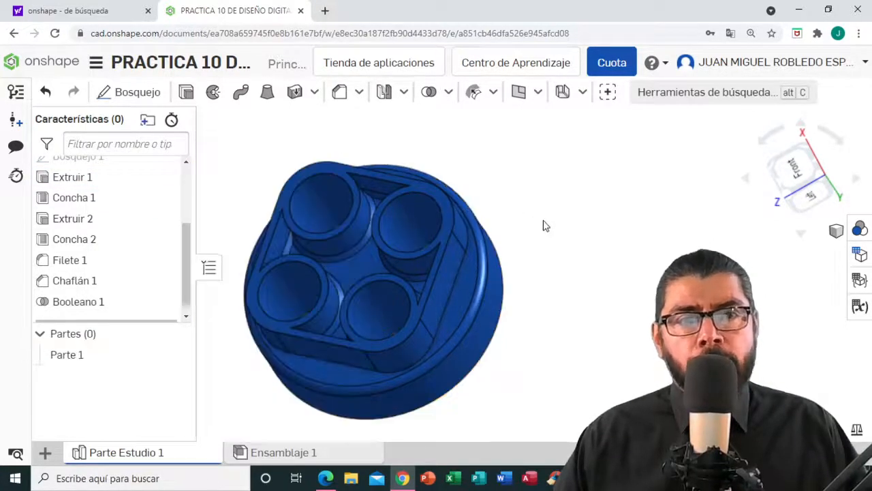
{"action": "right_click_drag", "start_coordinate": [543, 226], "coordinate": [259, 378]}
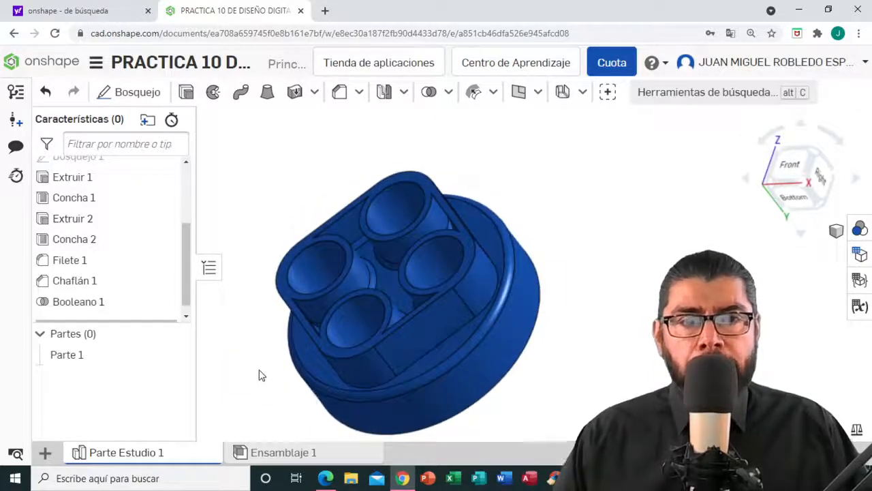